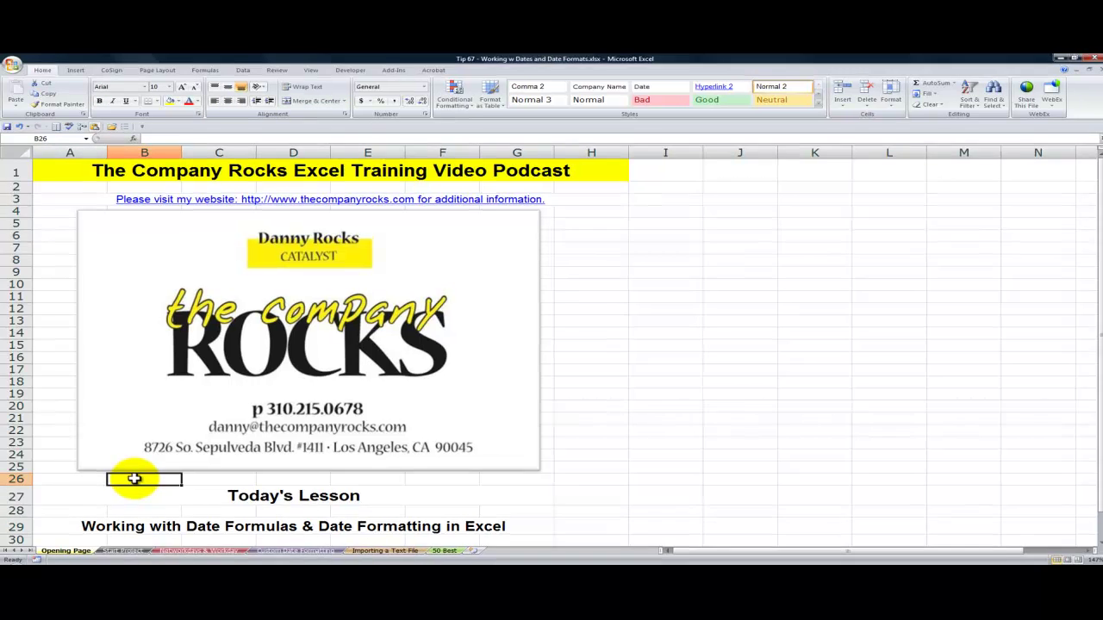
Open the Start Project sheet and review Project 1's 1/5/2011 start date and empty completion cell.
key("Down")
key("Down")
key("Down")
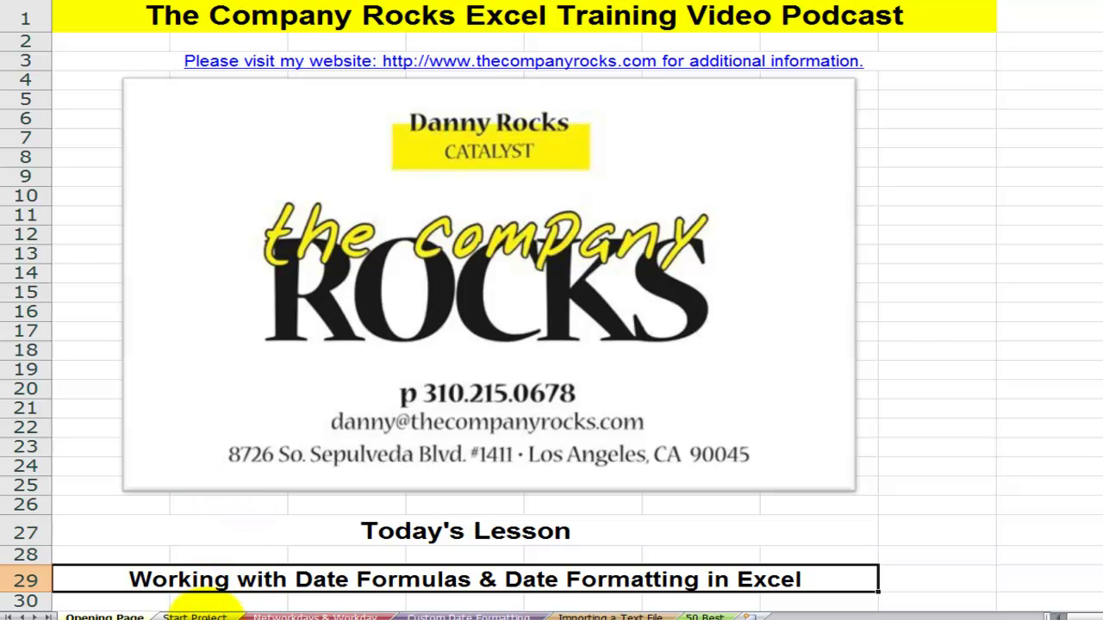
left_click(196, 615)
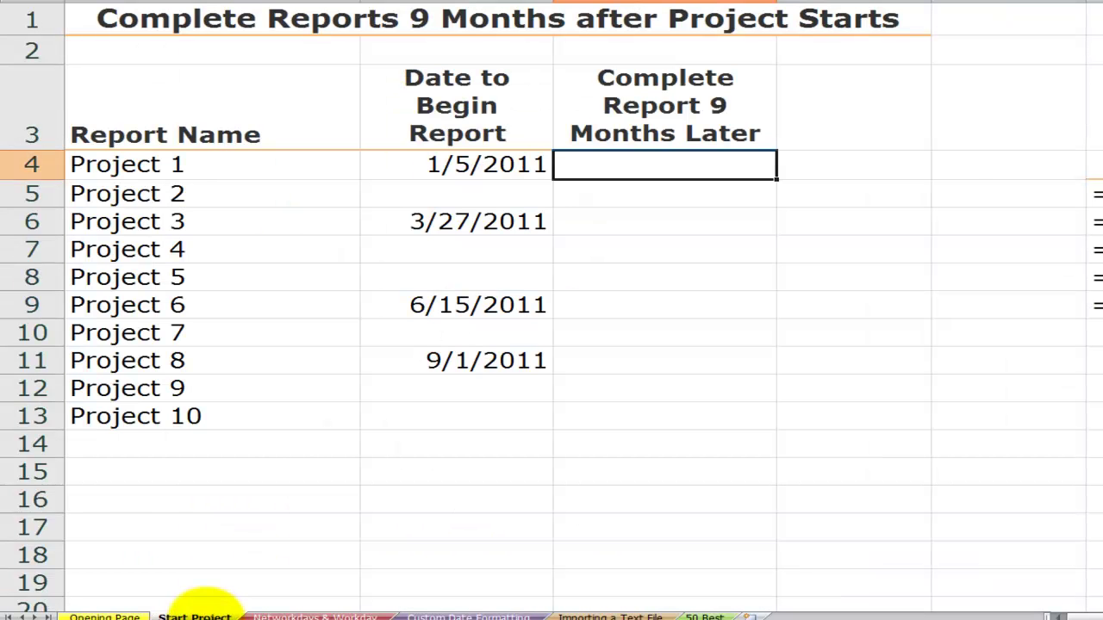
left_click(485, 164)
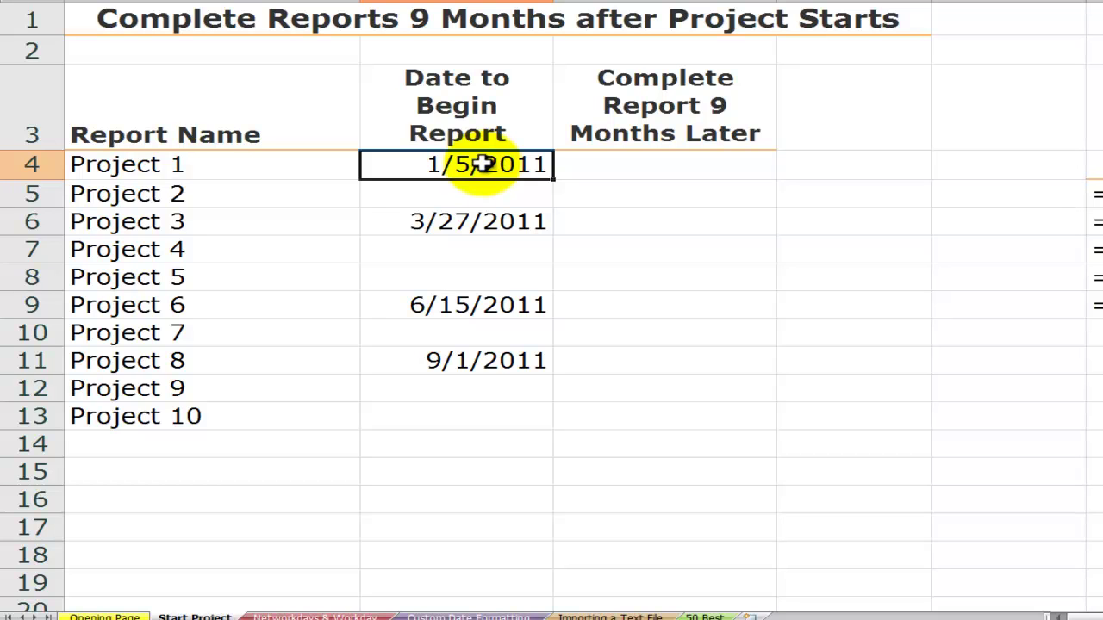
left_click(682, 108)
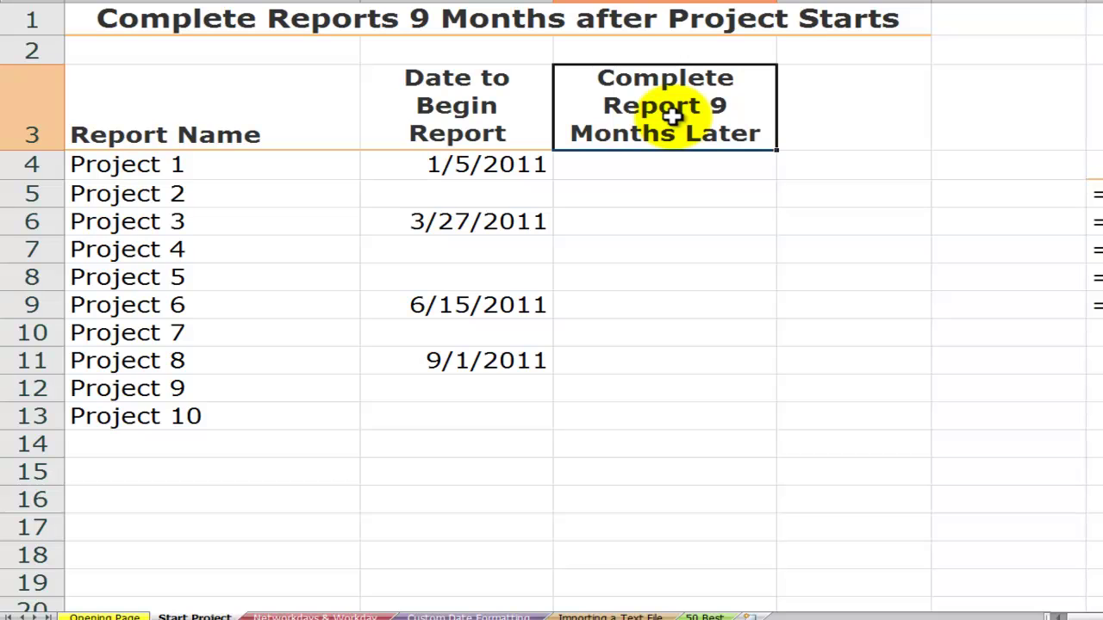
left_click(633, 166)
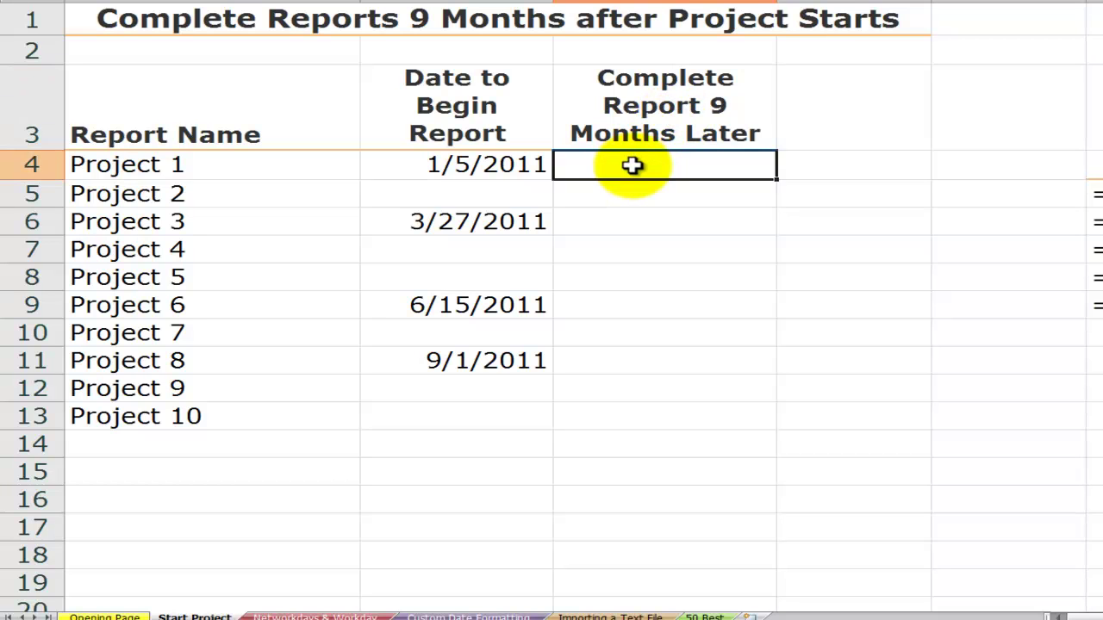
left_click(505, 165)
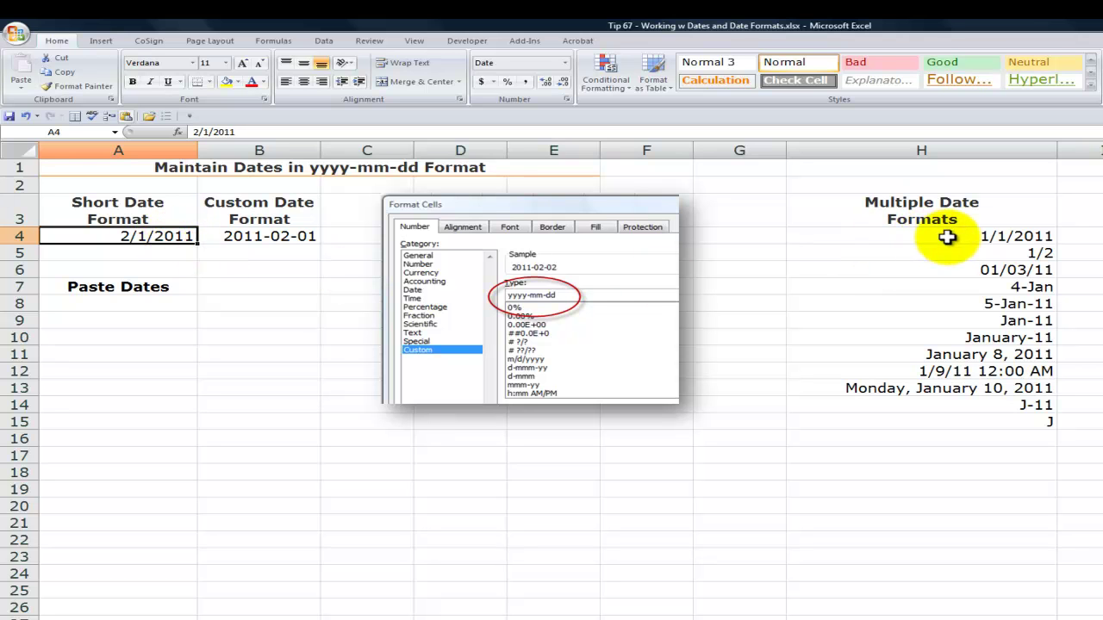
Review the multiple date formats list and the custom-formatted date 2011-02-01.
left_click_drag(940, 236, 946, 420)
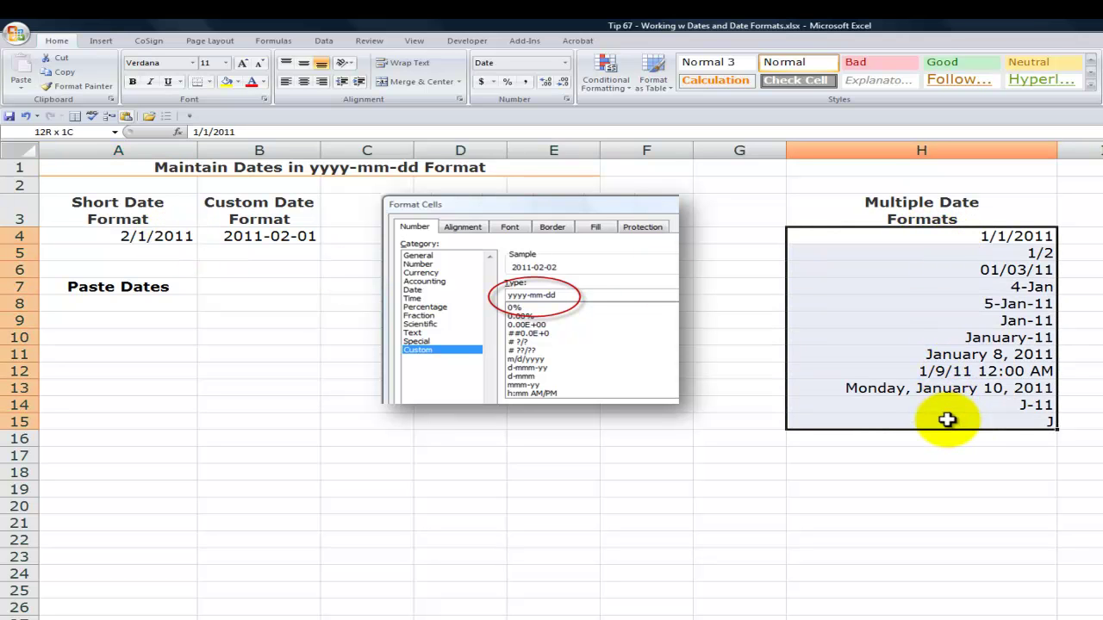
left_click(252, 237)
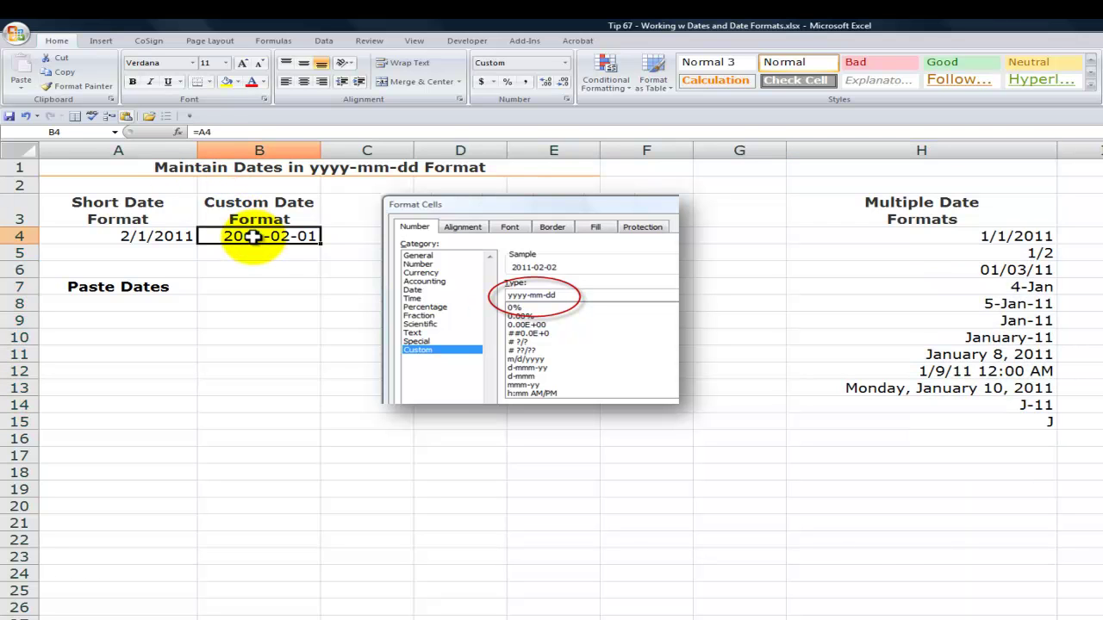
left_click(315, 170)
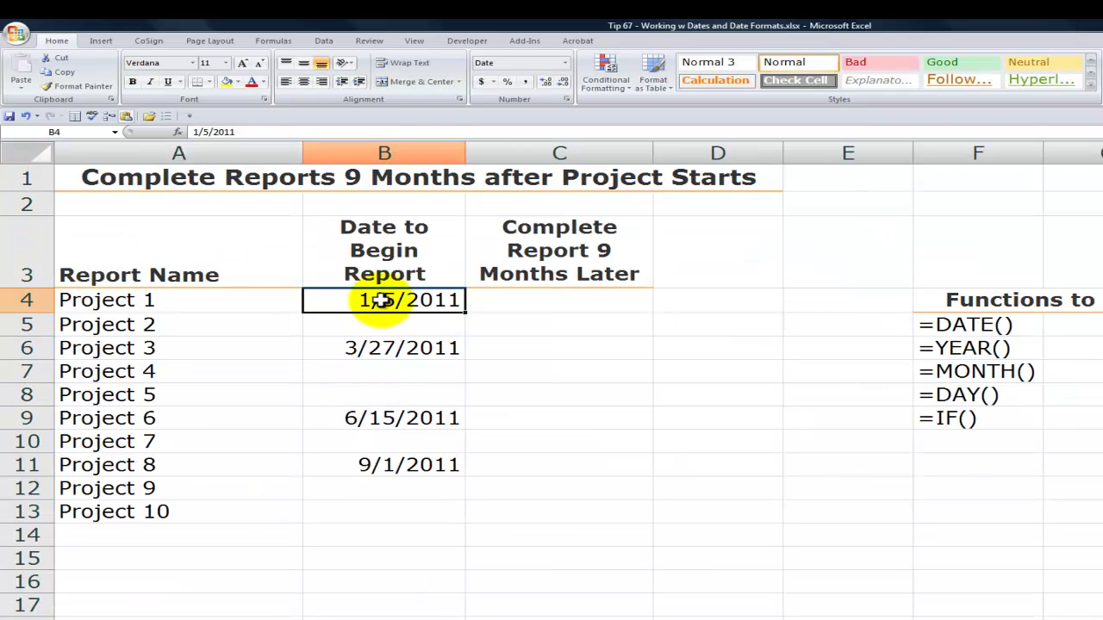
Enter =DATE in Project 1's completion cell C4 and bring up its Function Arguments.
left_click(167, 301)
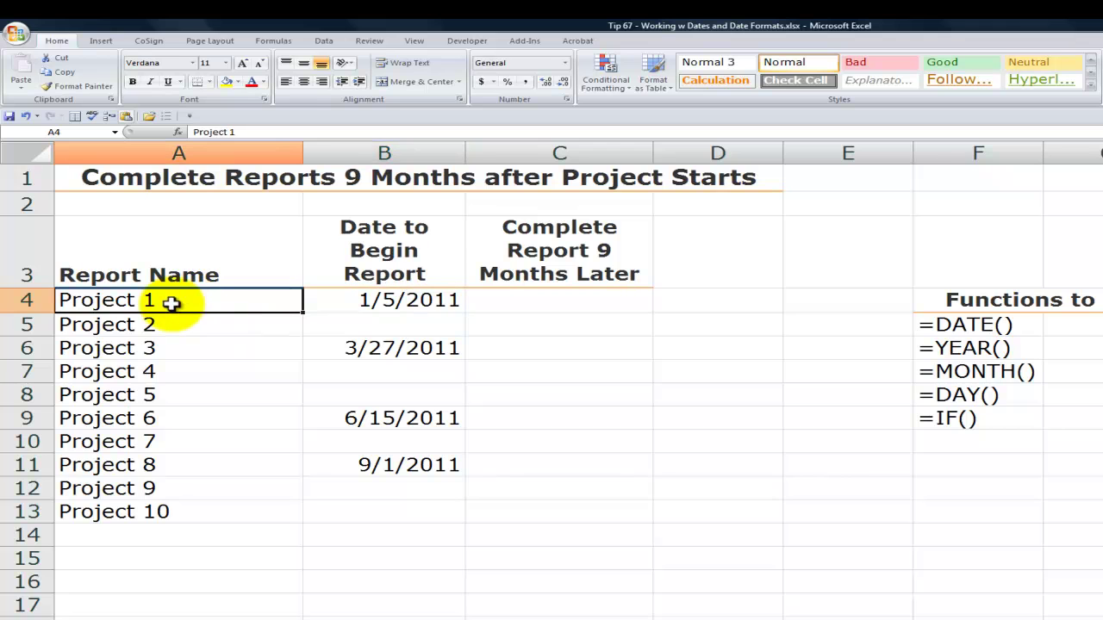
left_click(394, 299)
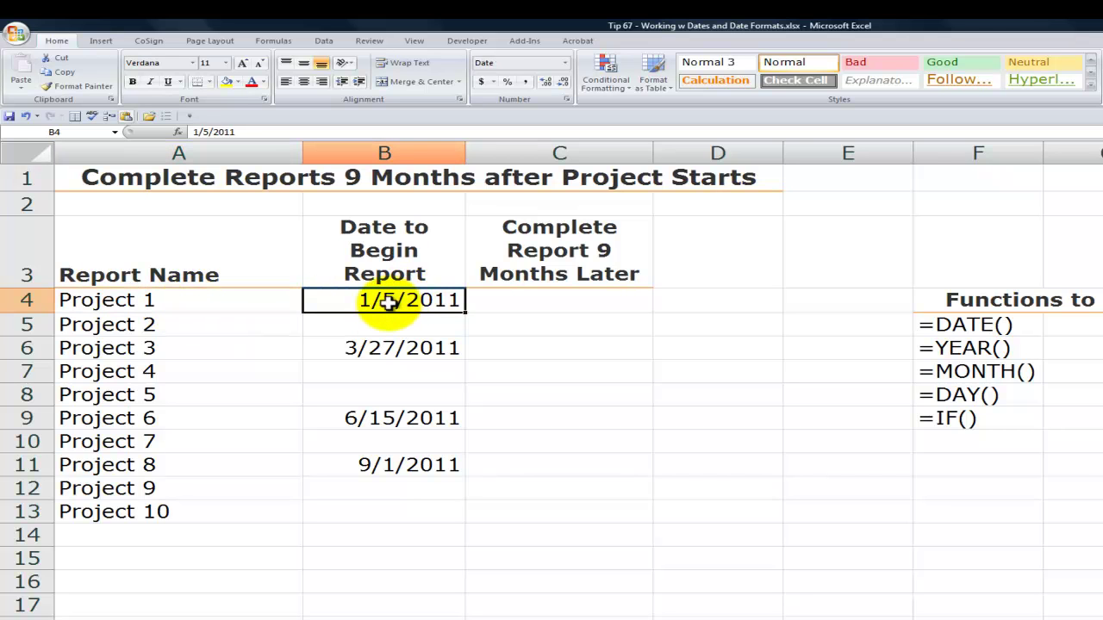
left_click(980, 325)
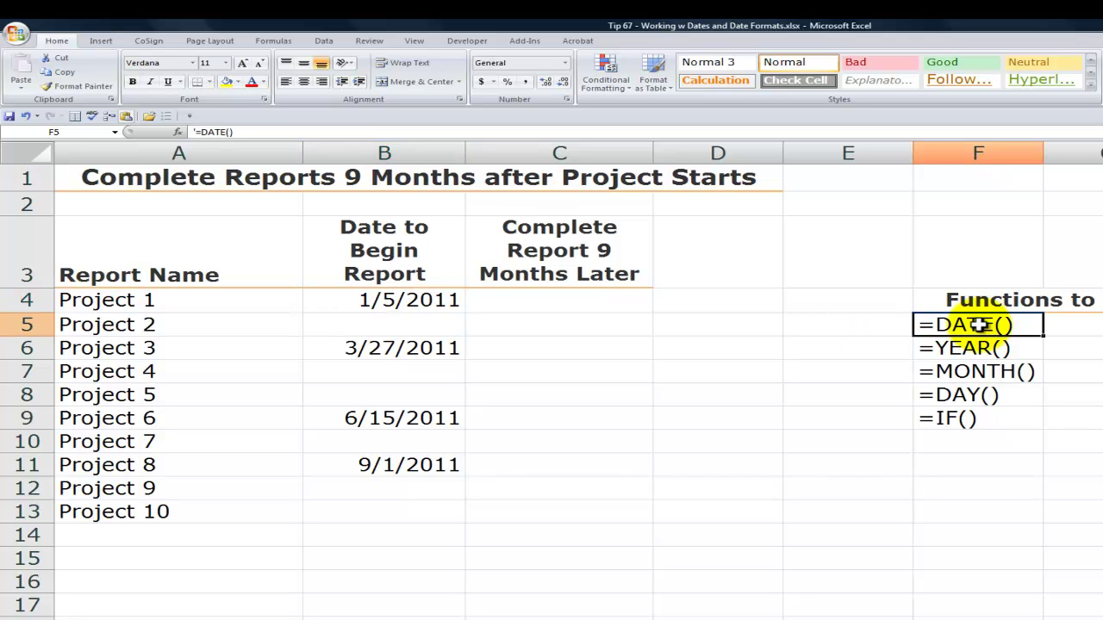
left_click(566, 300)
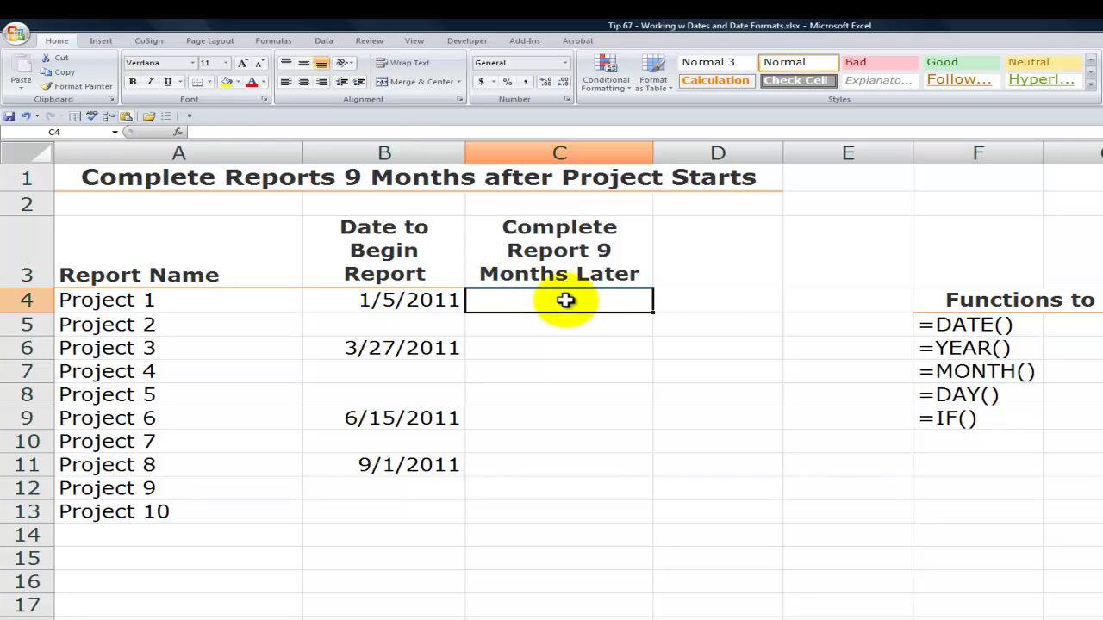
type("=d")
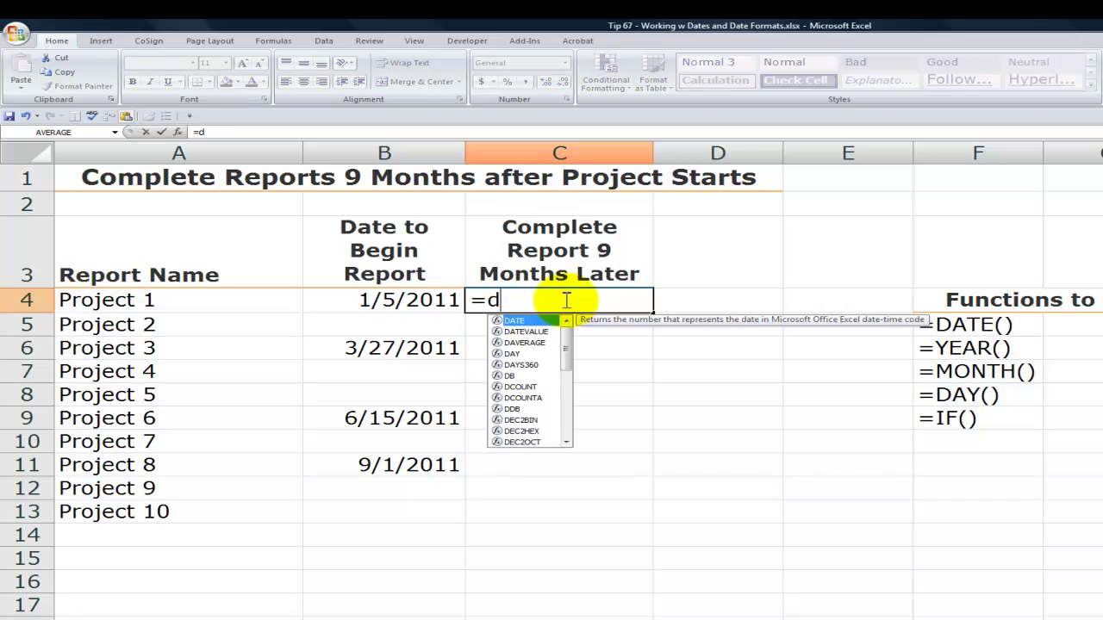
type("at")
key("Tab")
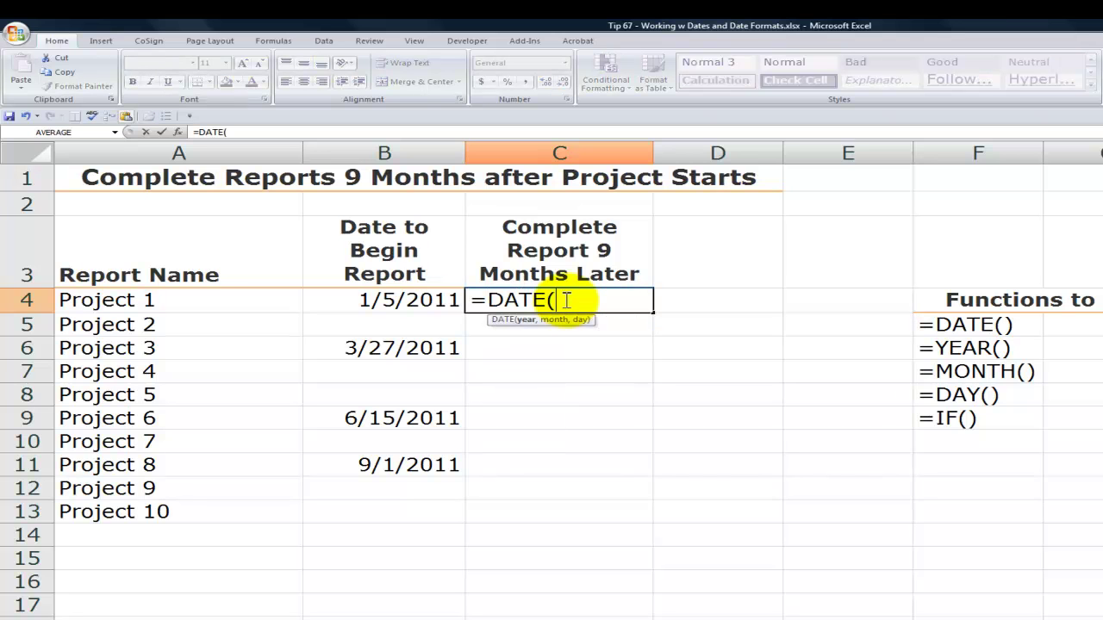
key("ctrl+a")
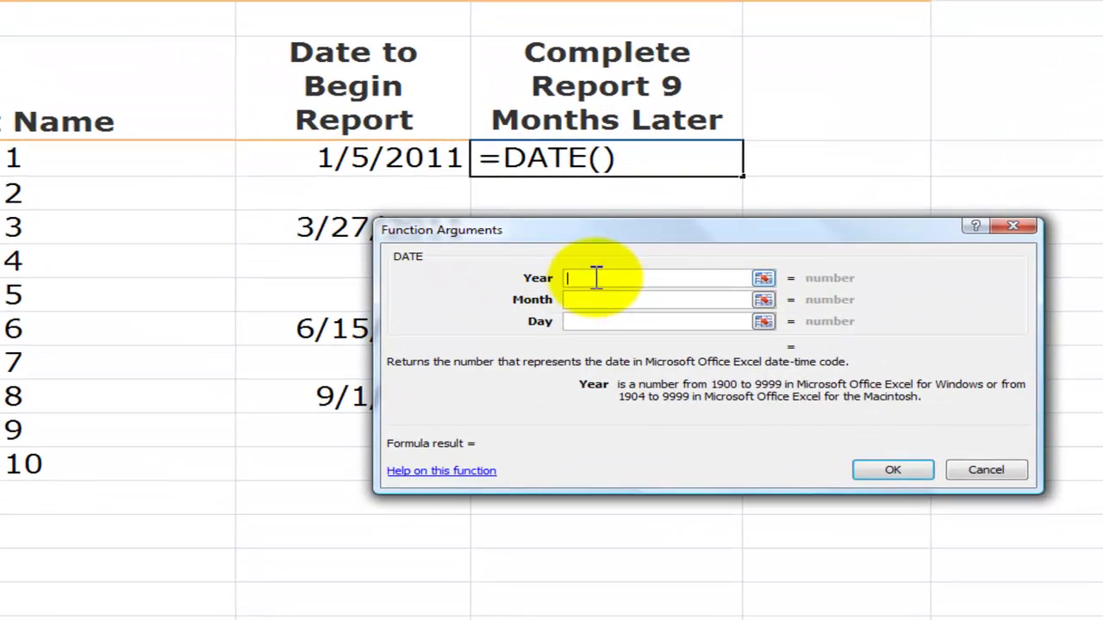
Set Year, Month and Day all to B4, giving =DATE(B4,B4,B4) and a #NUM! error.
left_click(379, 157)
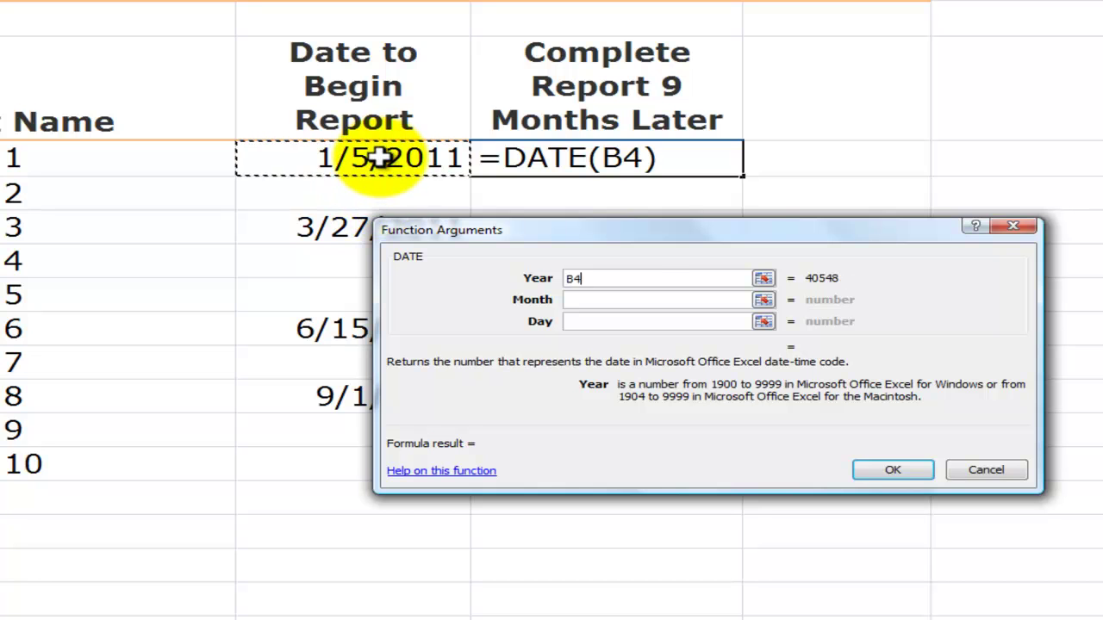
left_click(606, 300)
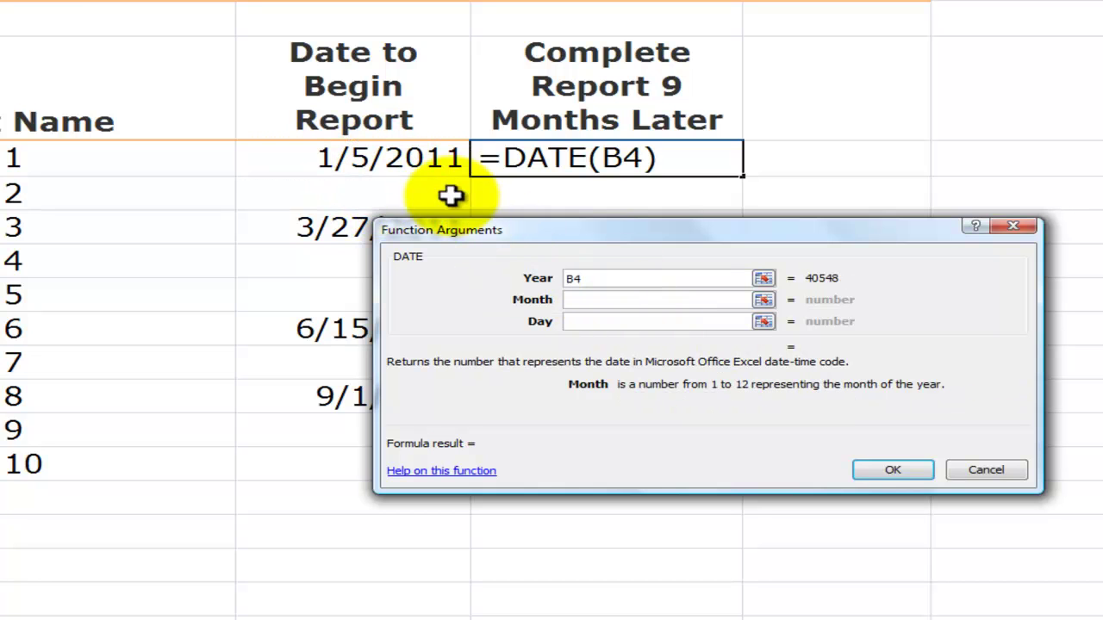
left_click(423, 160)
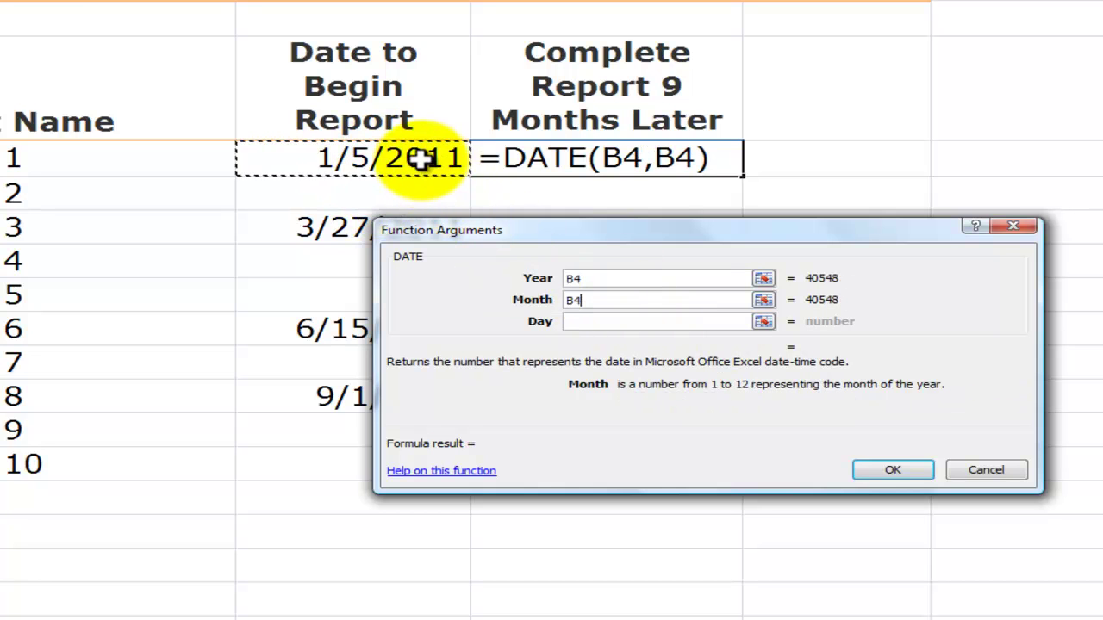
left_click(590, 323)
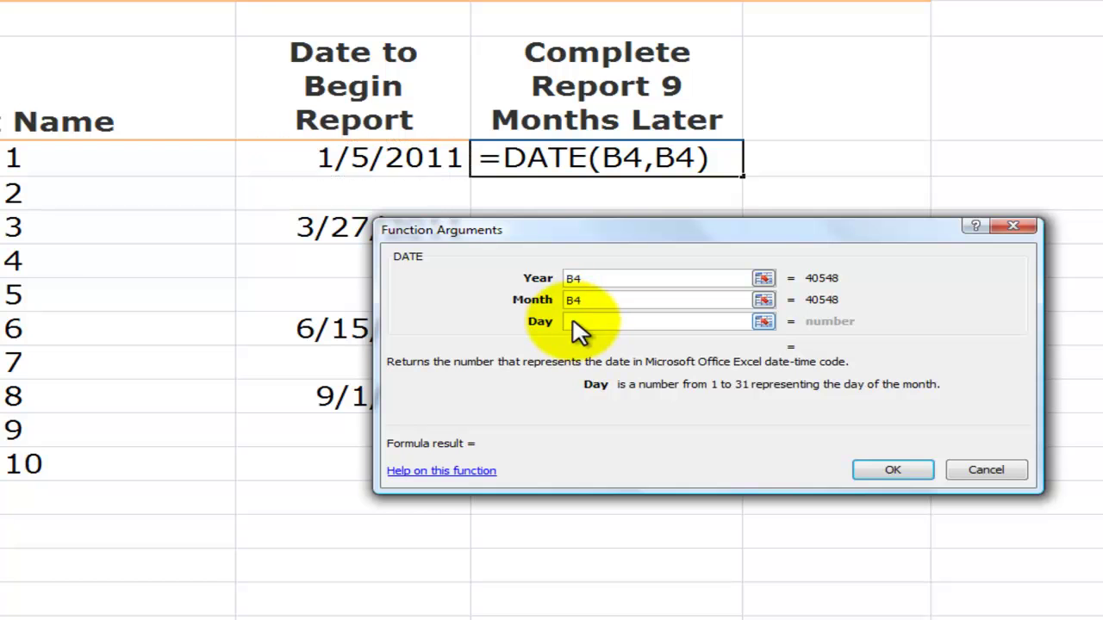
left_click(405, 163)
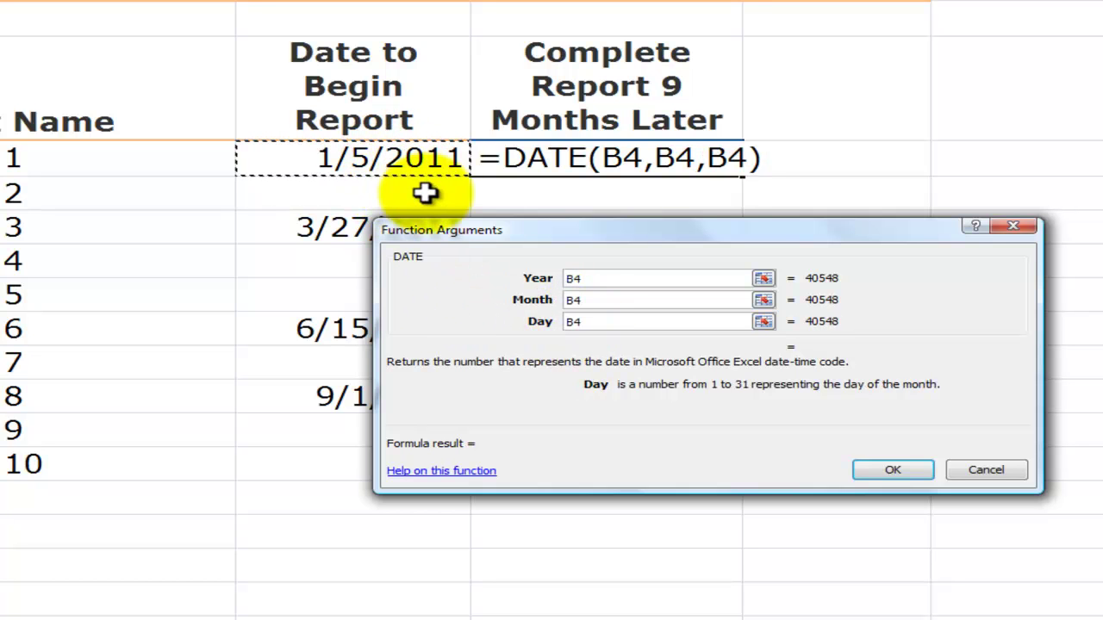
left_click(887, 467)
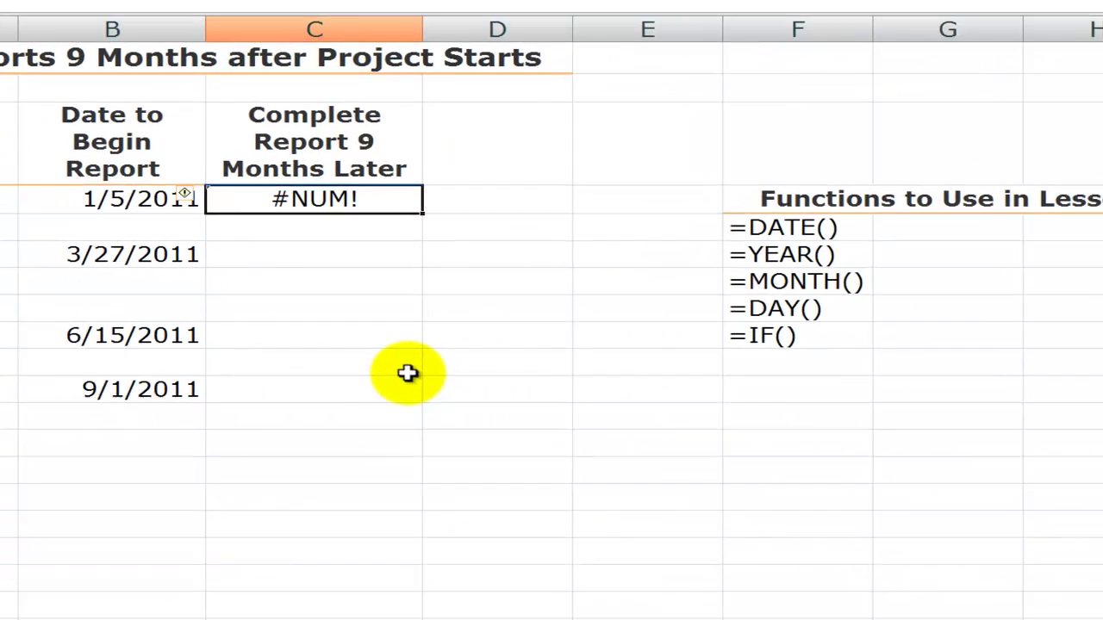
Clear the #NUM! result and review the DATE, YEAR, MONTH and DAY function entries.
key("Delete")
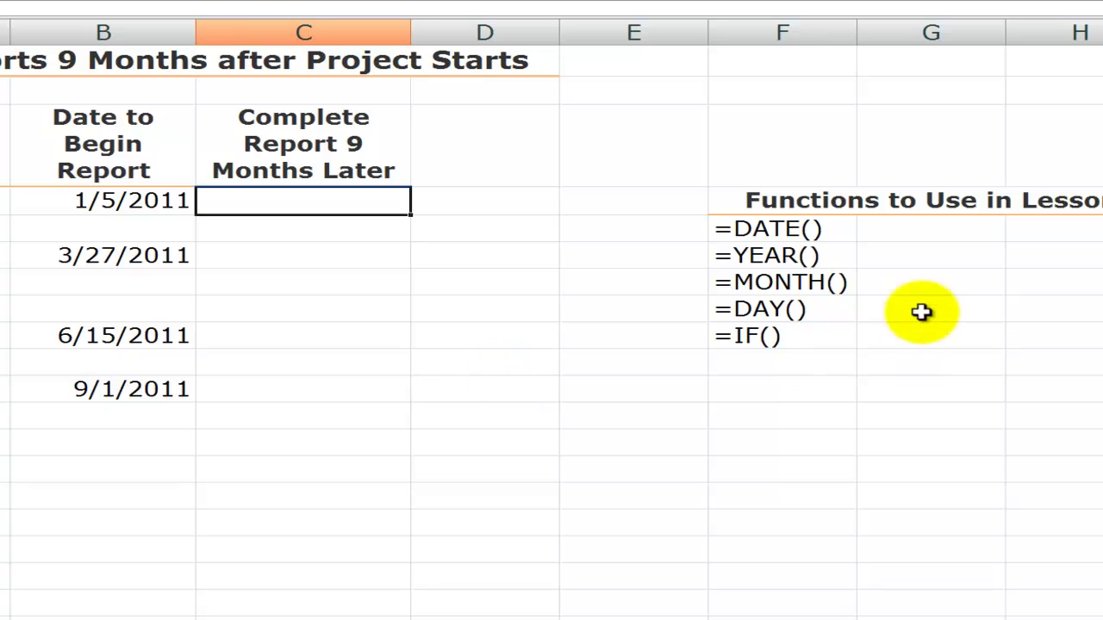
left_click(778, 229)
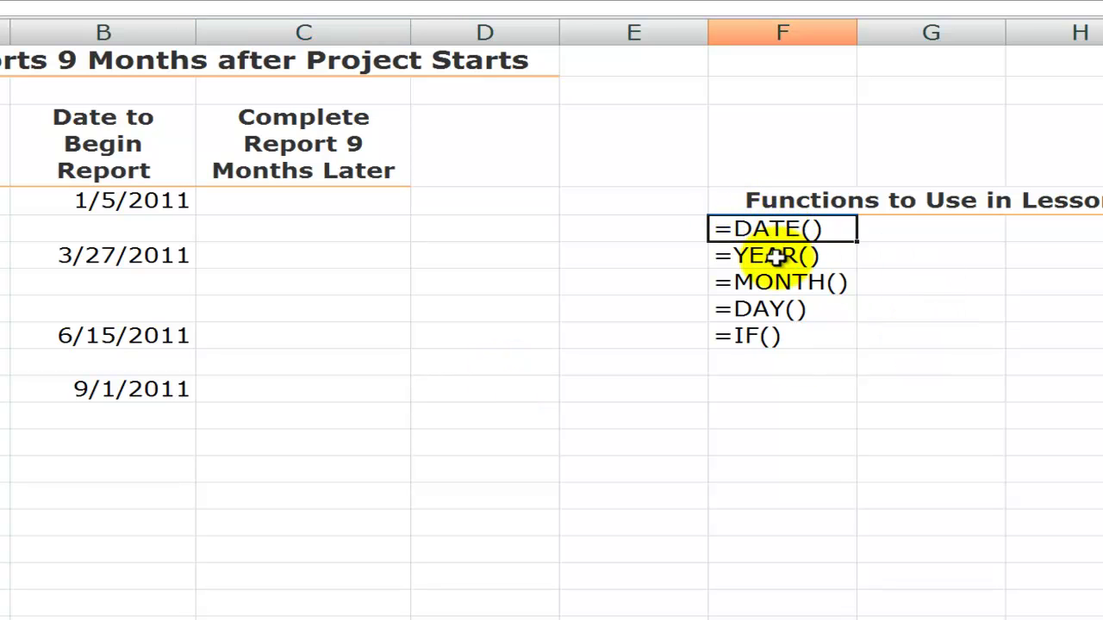
left_click(777, 255)
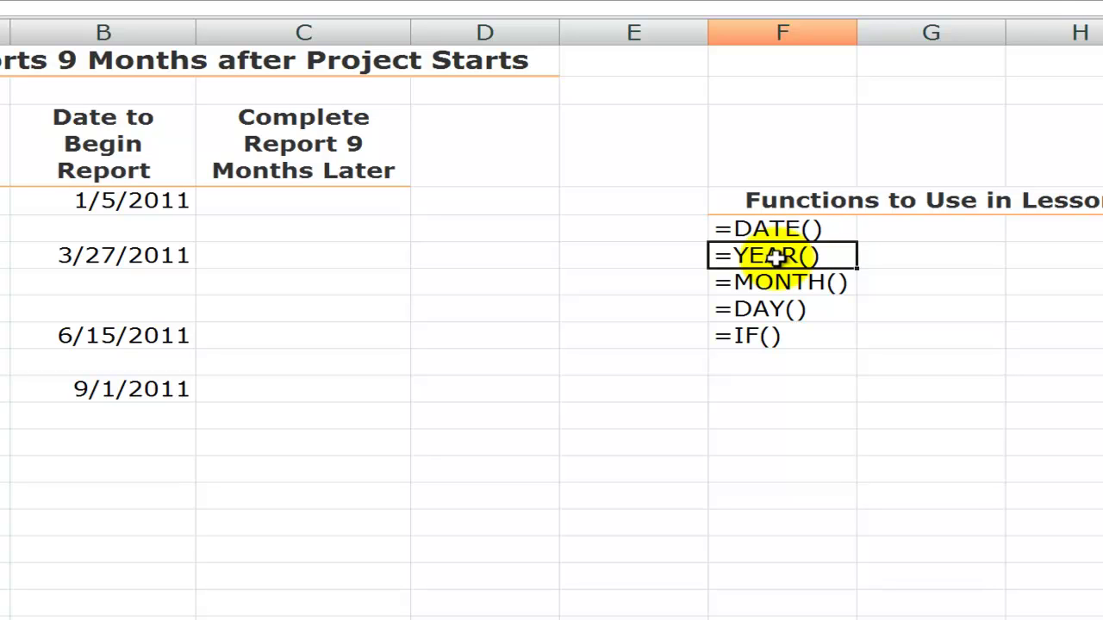
left_click(770, 283)
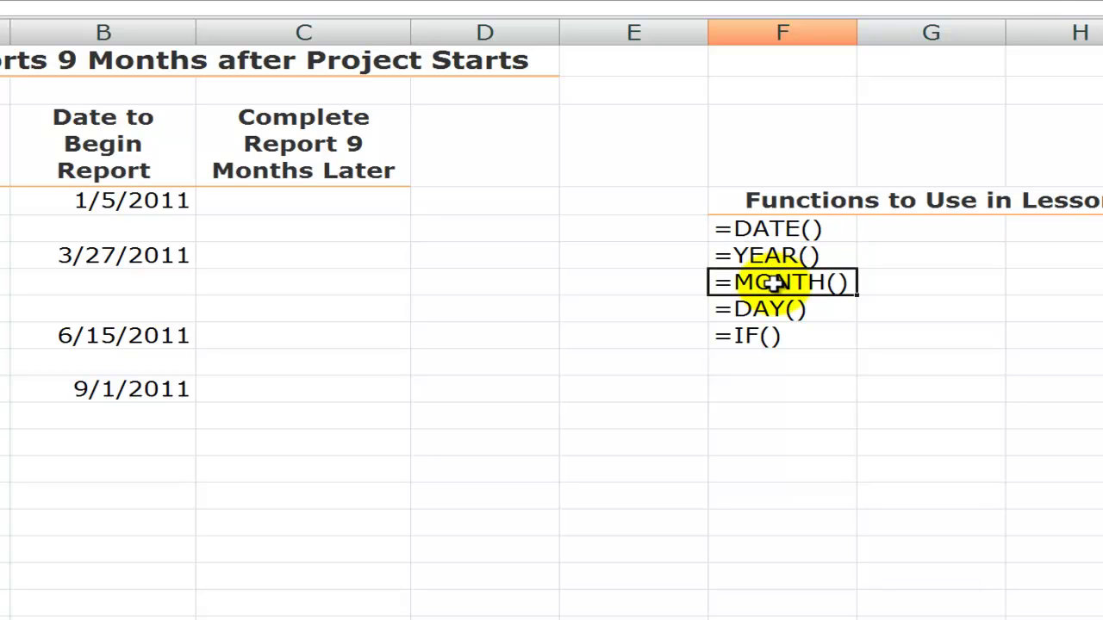
left_click(768, 311)
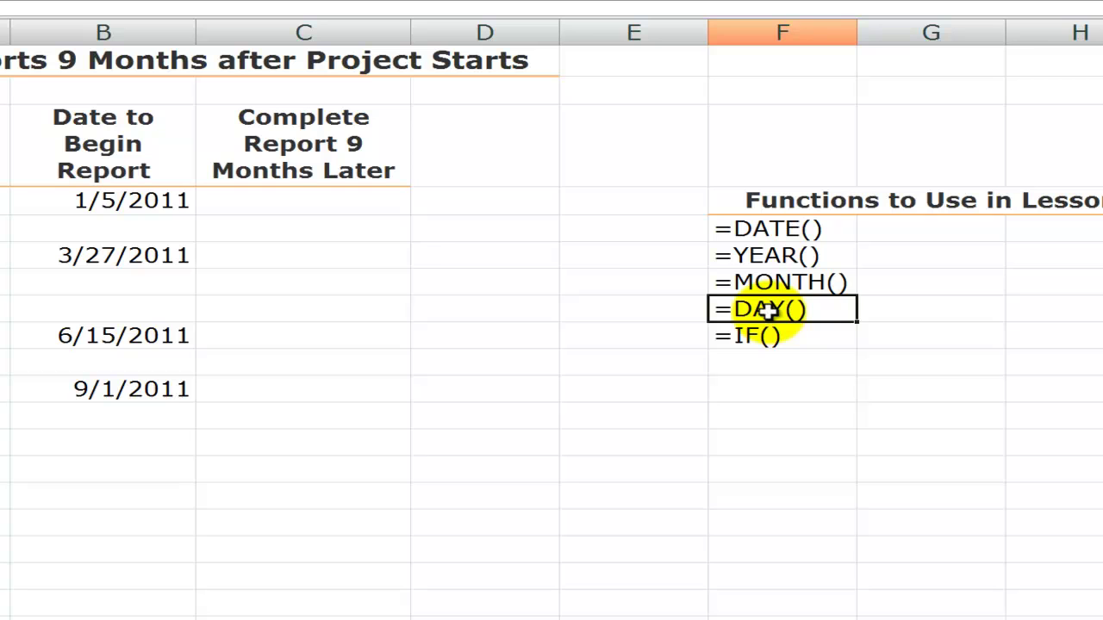
Restart =DATE in C4 and open its blank Function Arguments dialog.
left_click(274, 199)
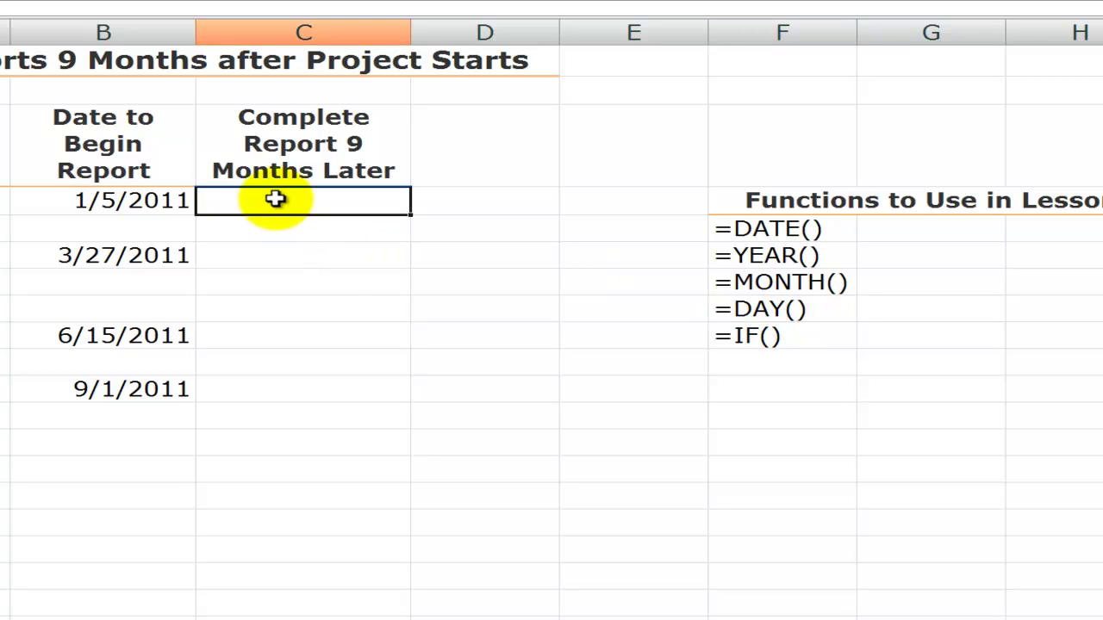
type("=date")
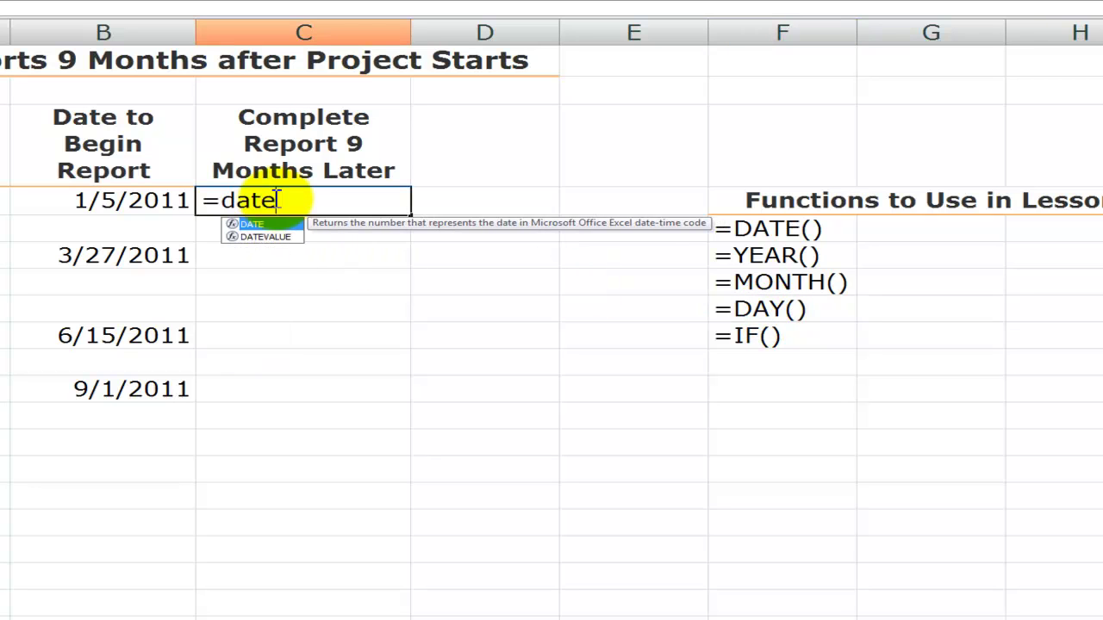
key("Tab")
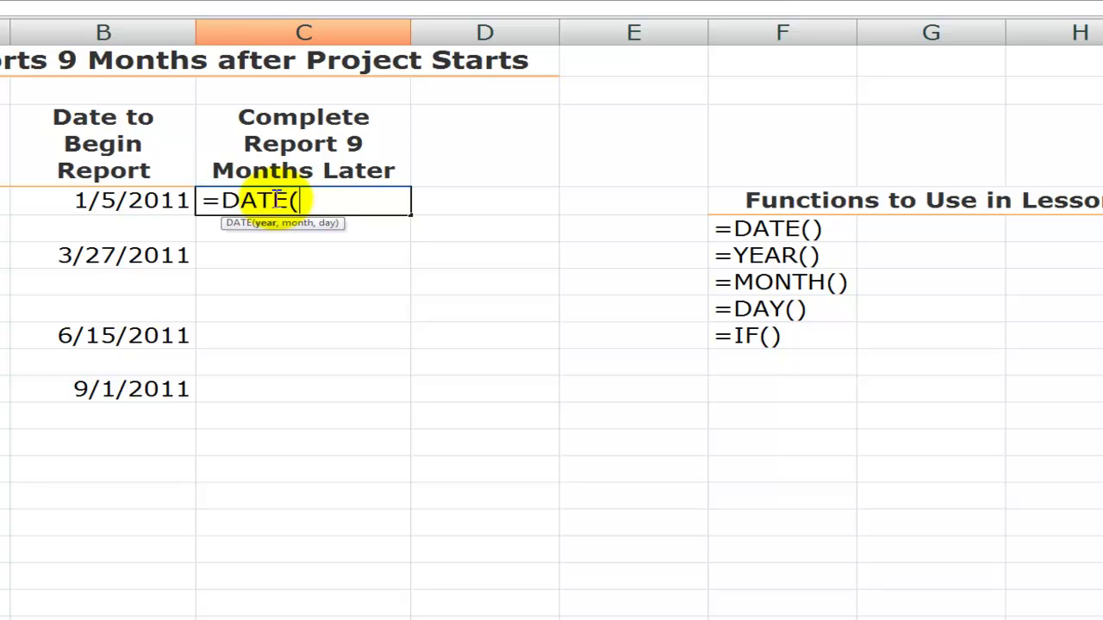
key("ctrl+a")
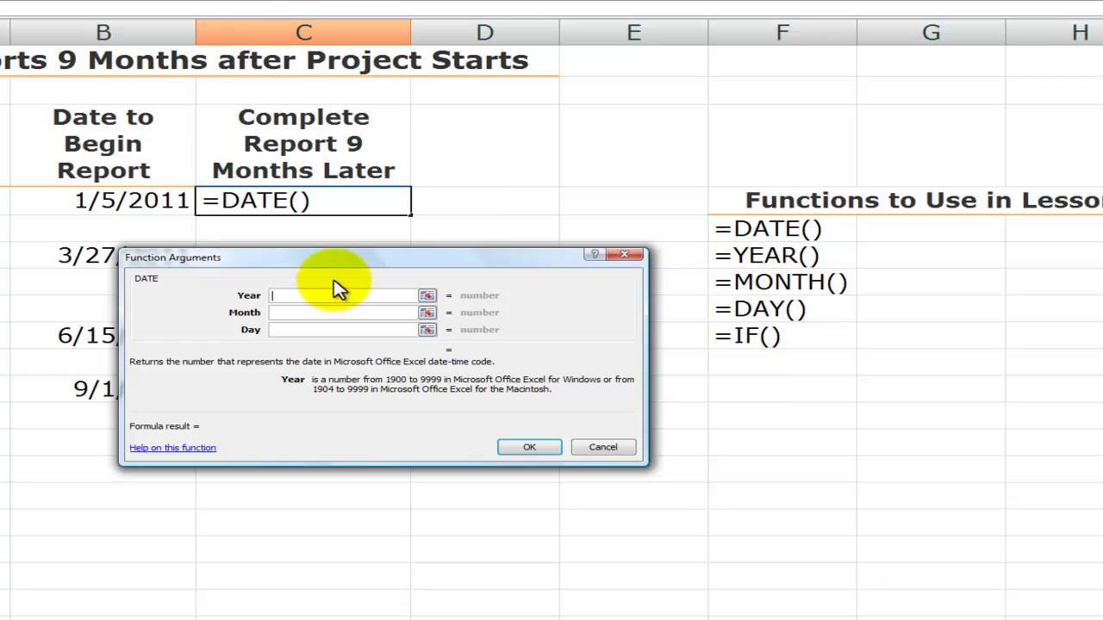
type("y")
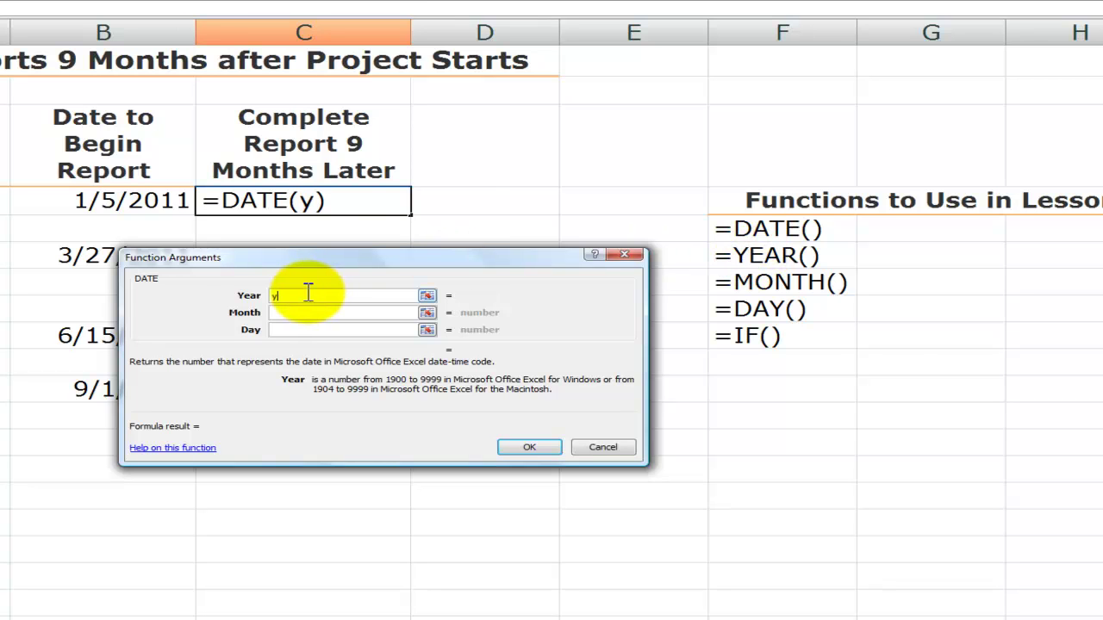
type("ear(")
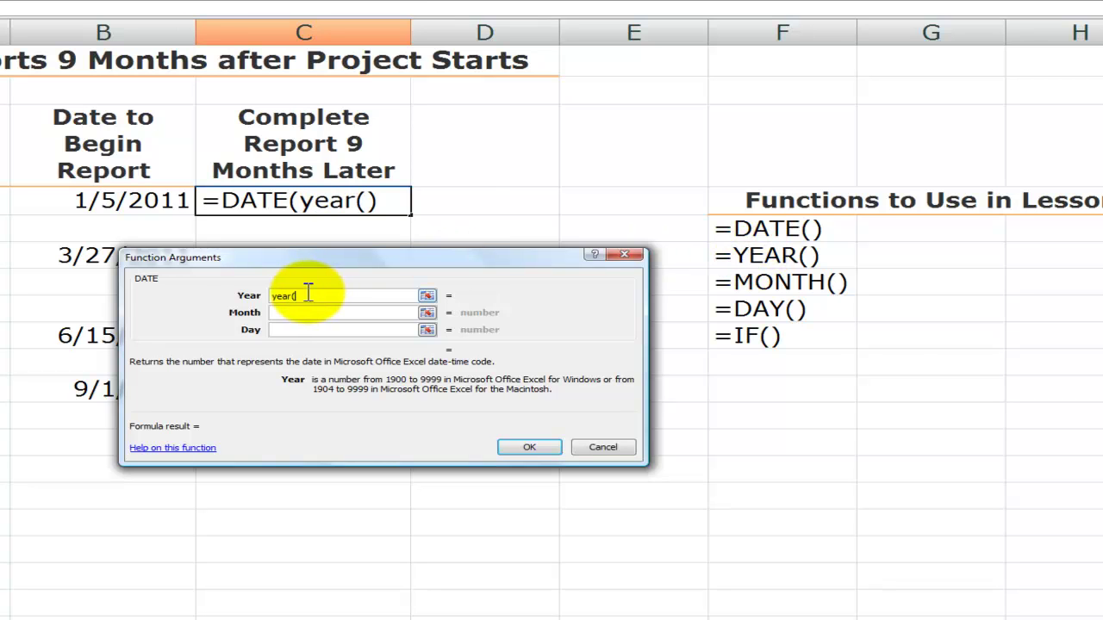
Enter Year YEAR(B4), Month MONTH(B4)+9 and Day DAY(B4), fixing the 'monthe' typo, giving 10/5/2011.
left_click(151, 200)
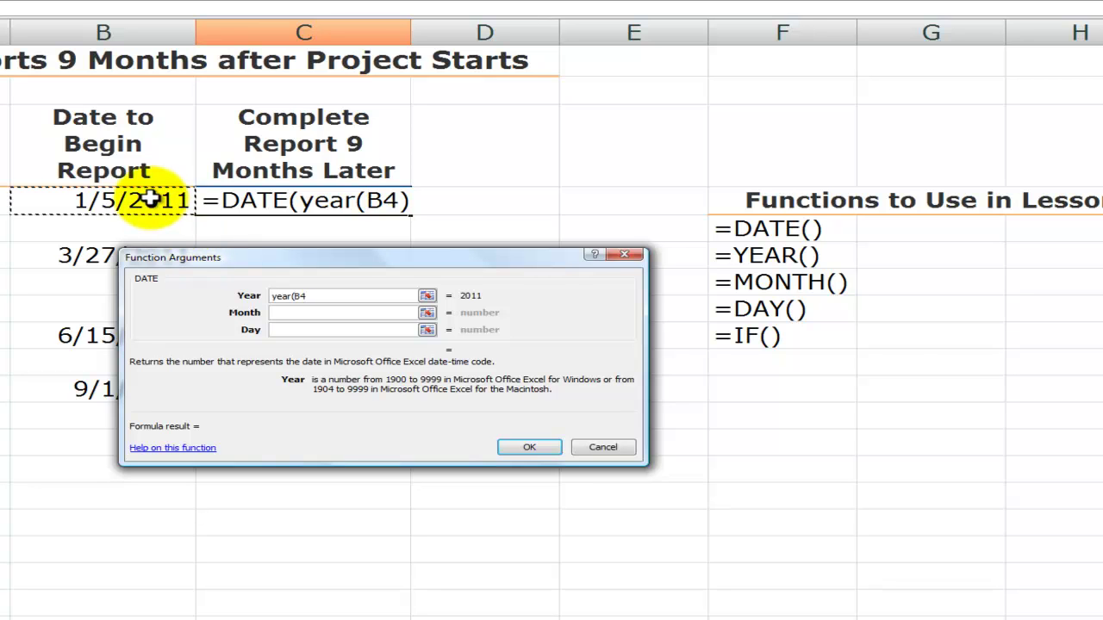
type(")")
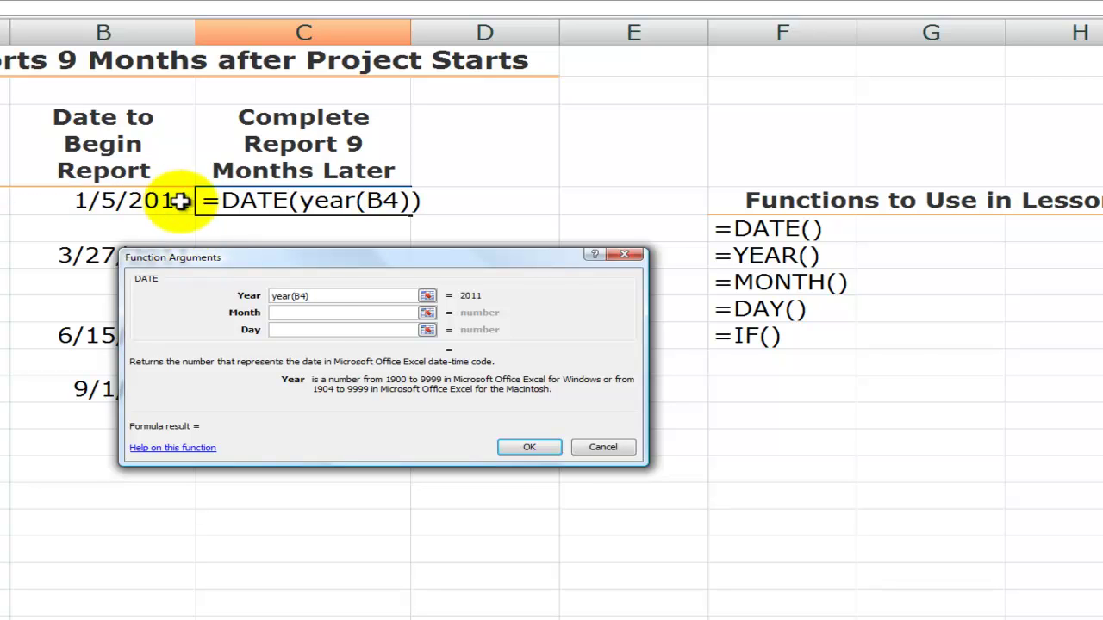
left_click(294, 313)
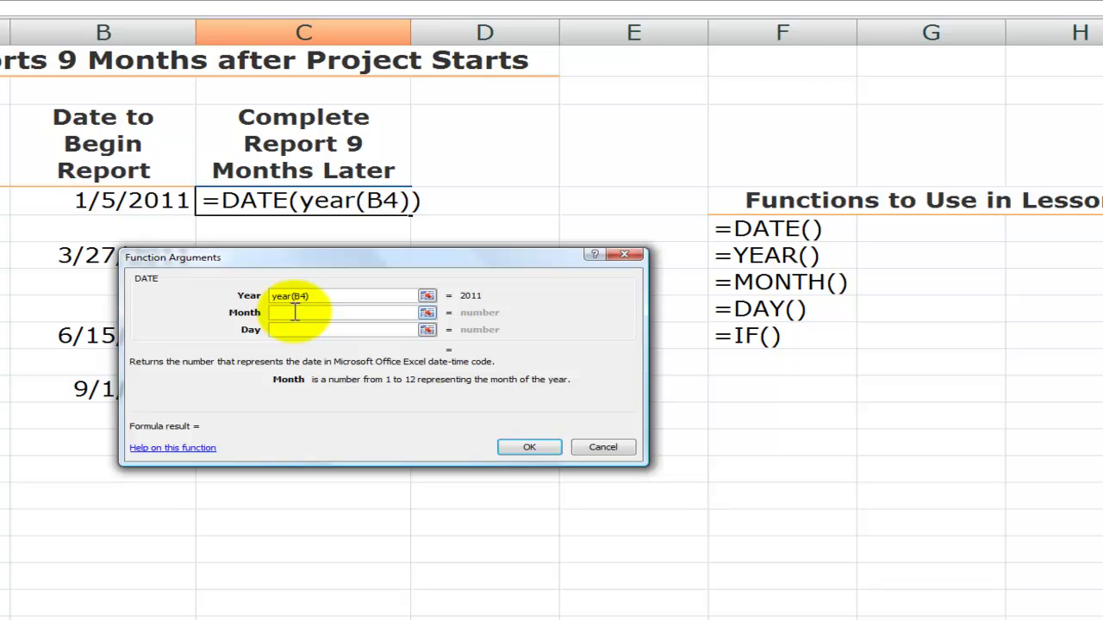
type("mon")
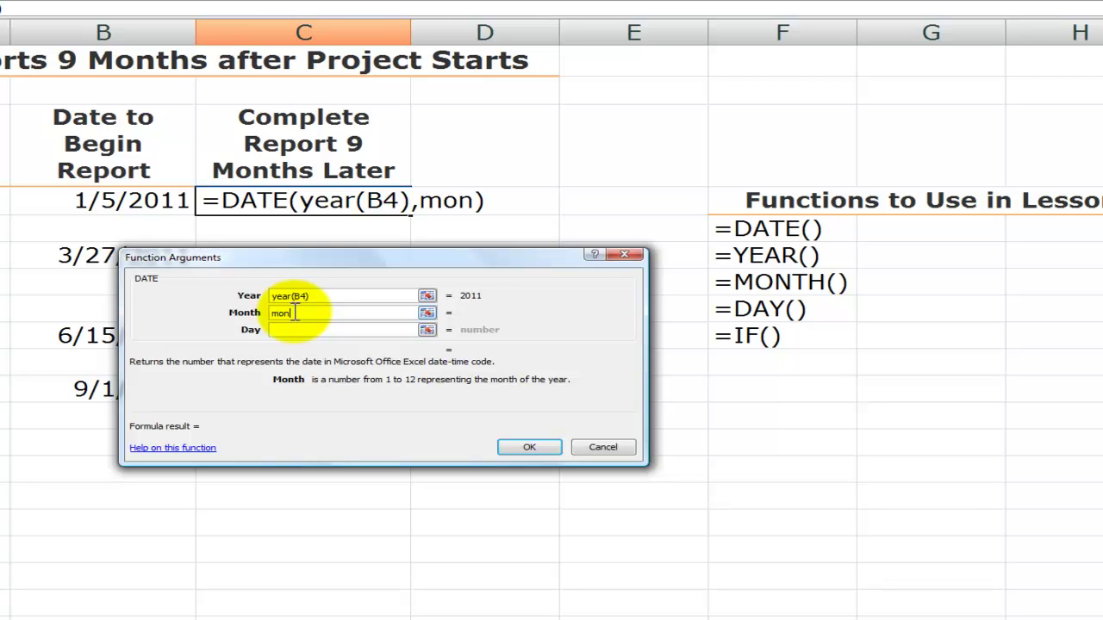
type("the")
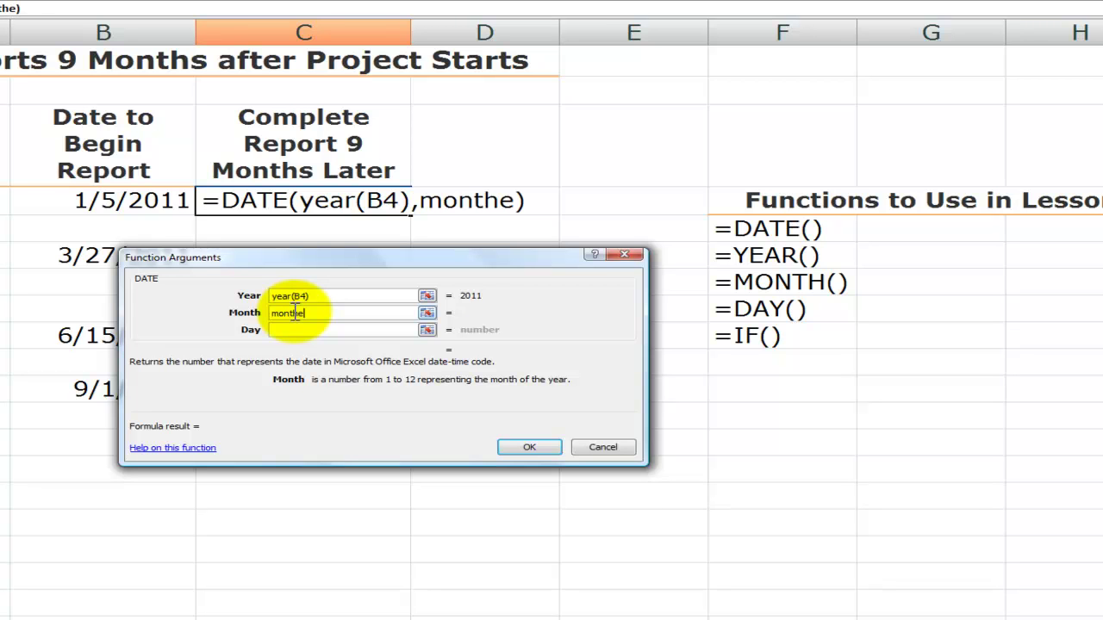
type("(")
left_click(156, 200)
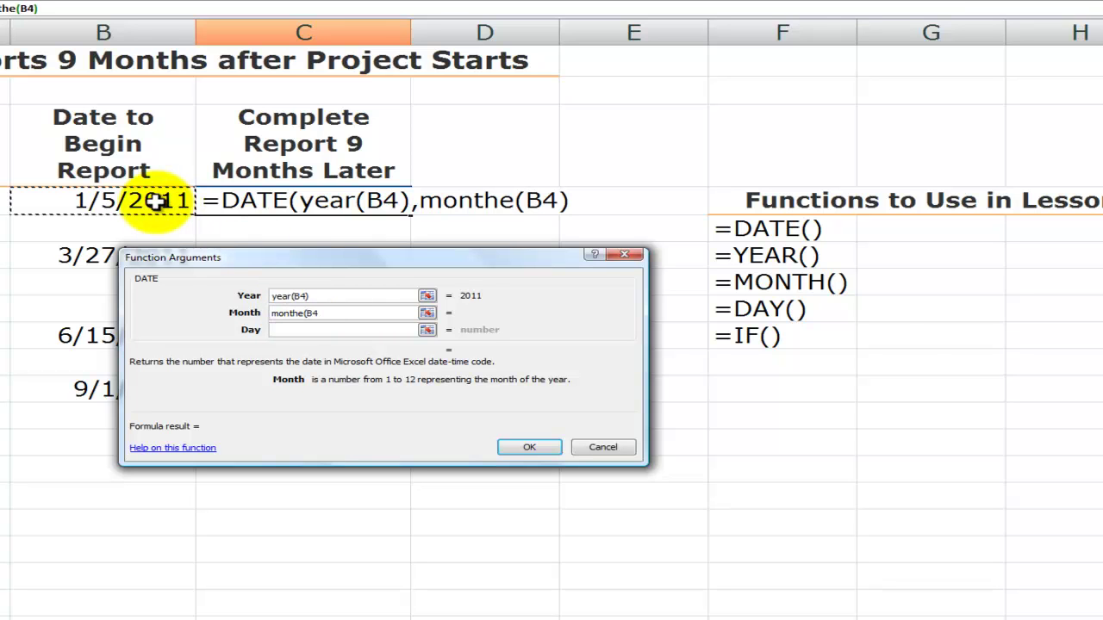
type(")")
type("+9")
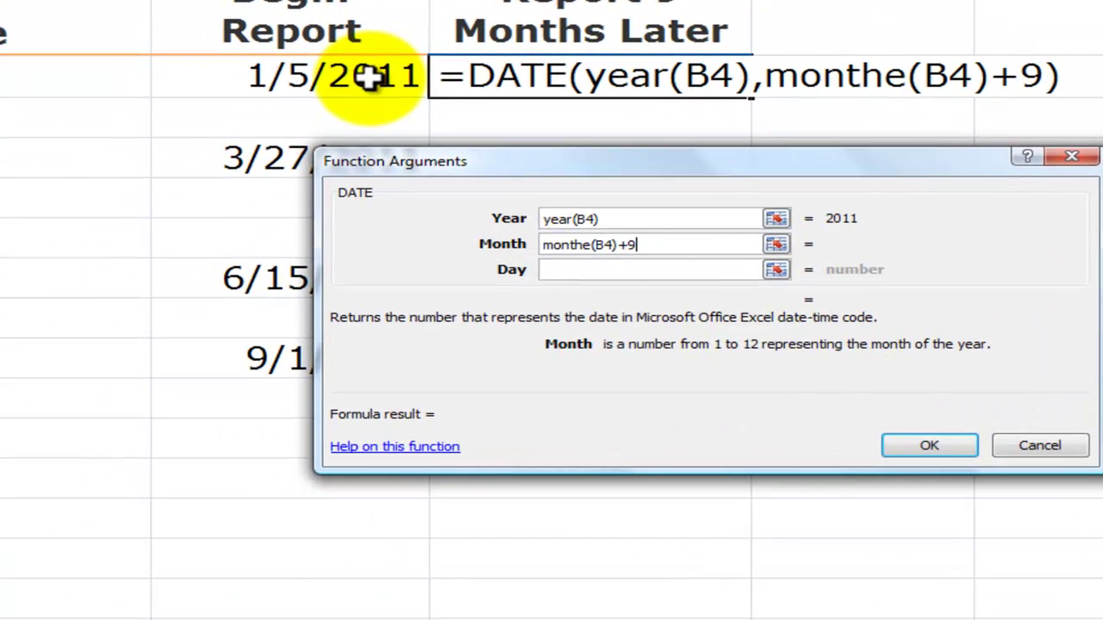
left_click(575, 269)
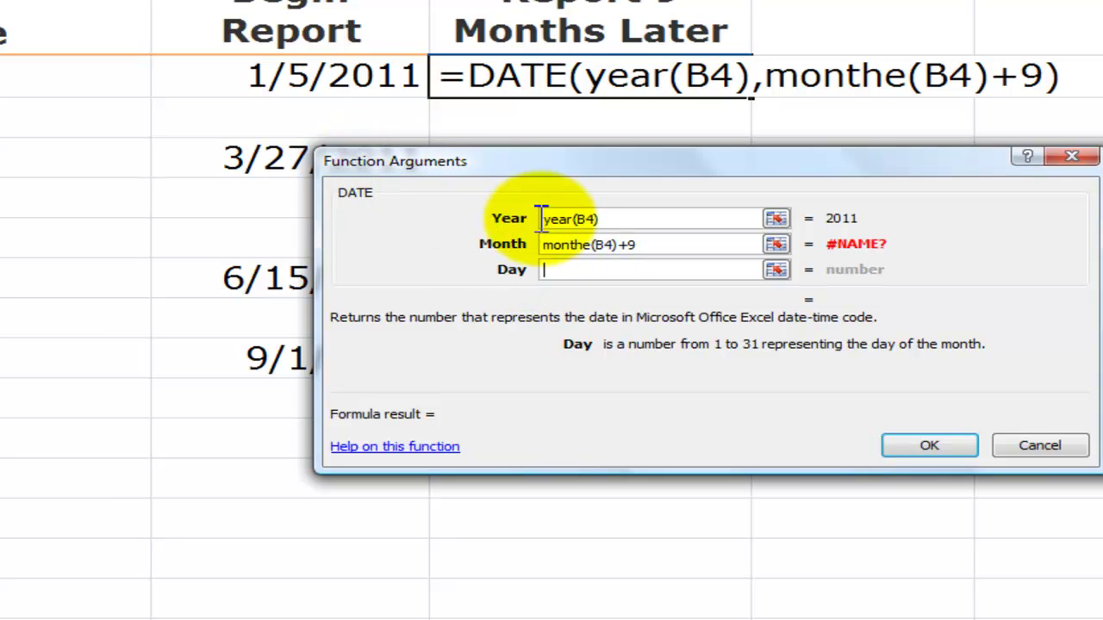
type("day")
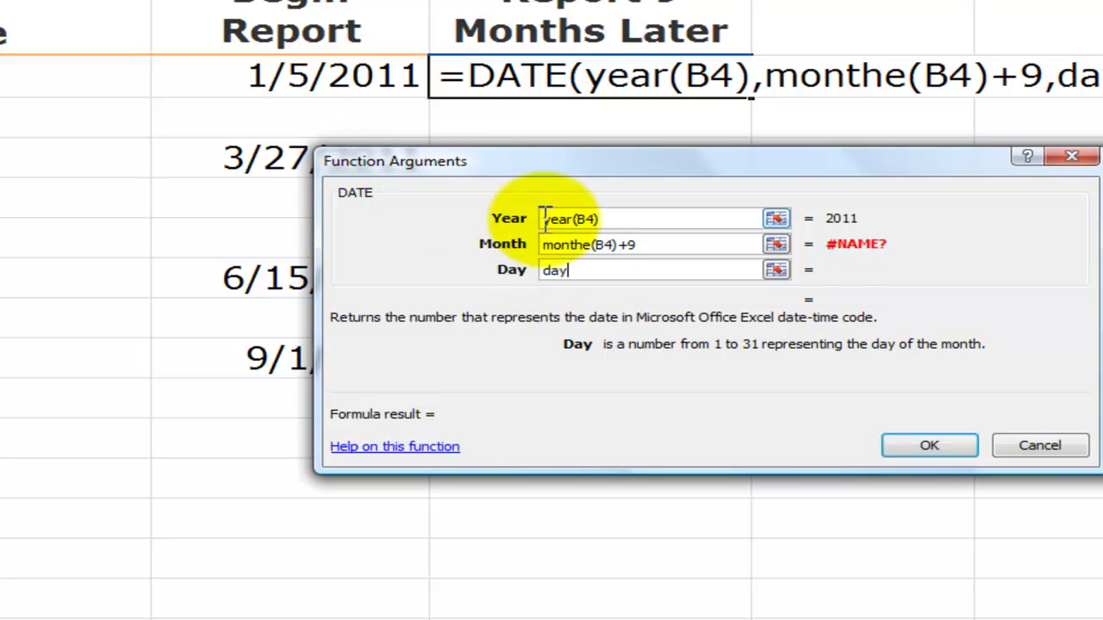
type("(")
left_click(584, 246)
key("BackSpace")
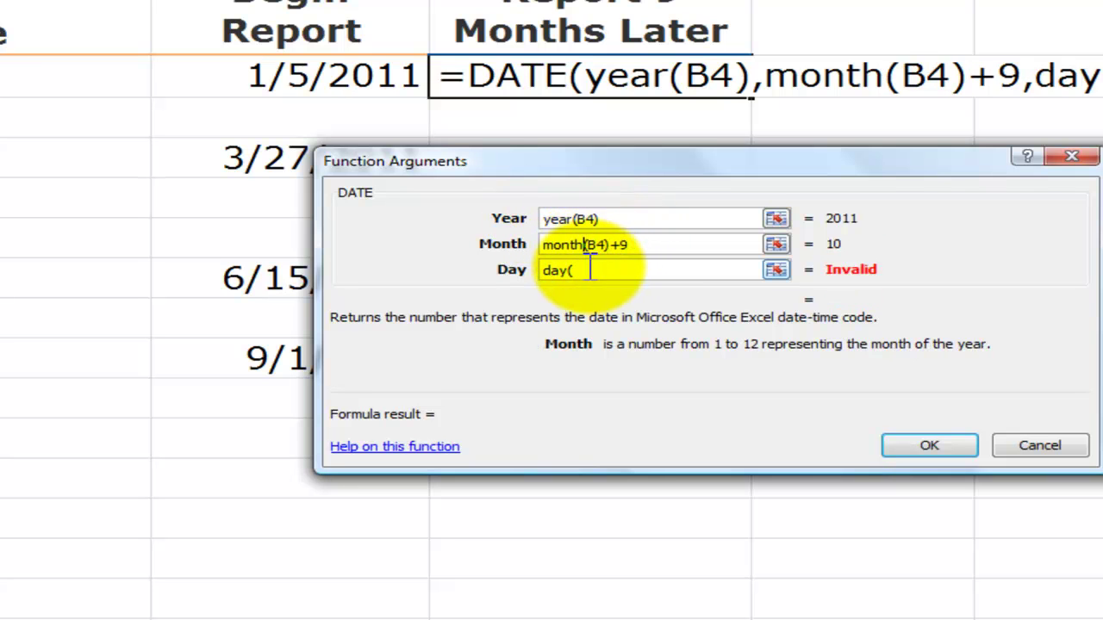
left_click(590, 271)
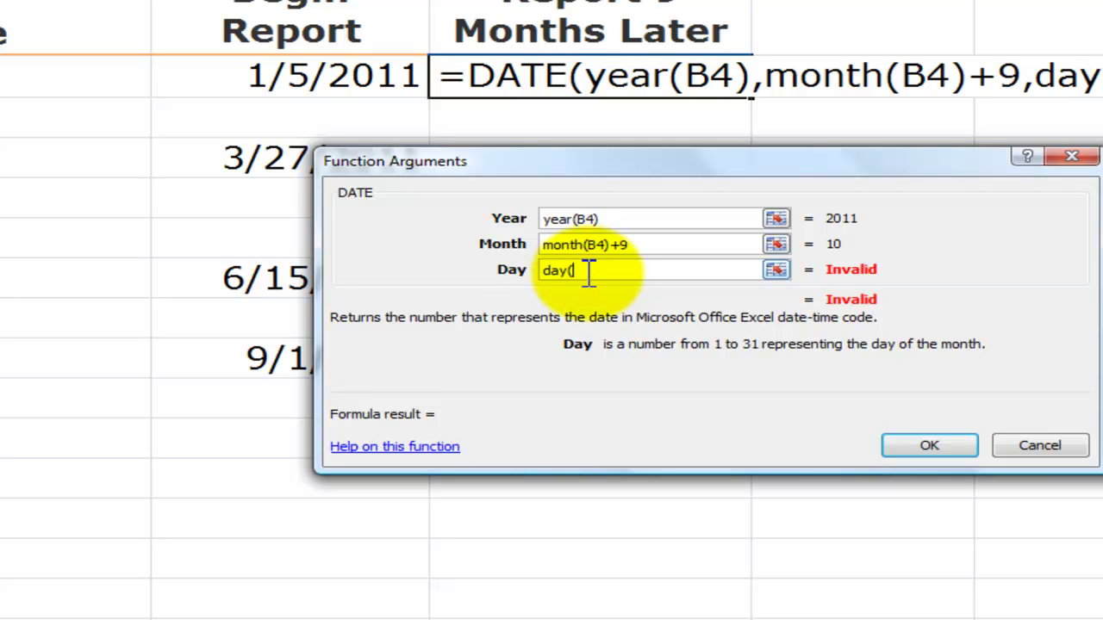
left_click(355, 76)
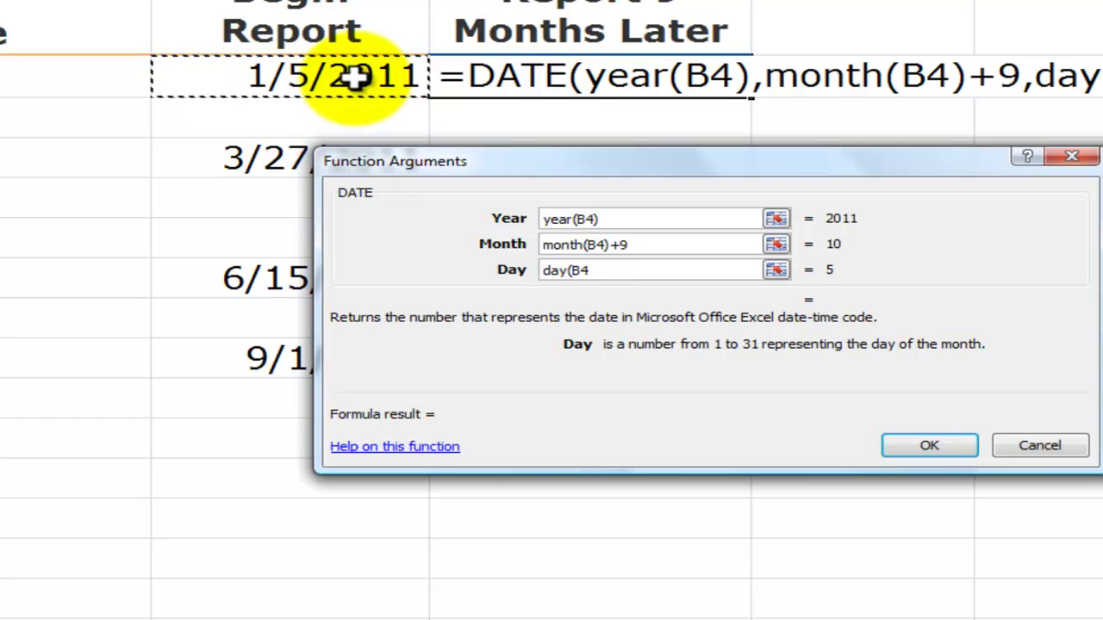
type(")")
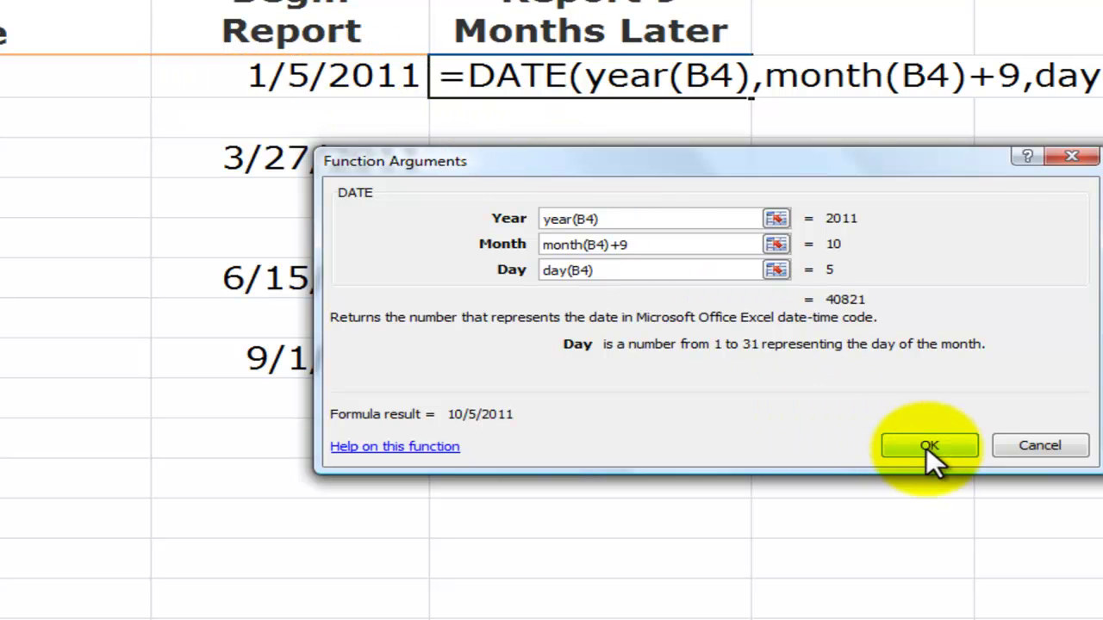
left_click(943, 447)
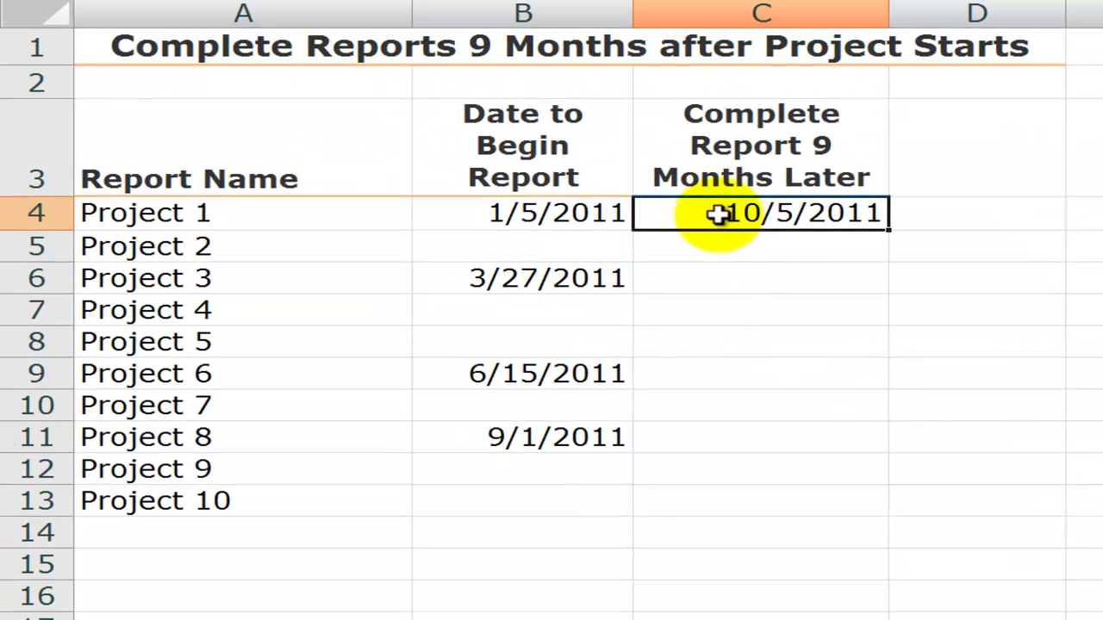
Fill C4's completion formula down to C11.
left_click(583, 212)
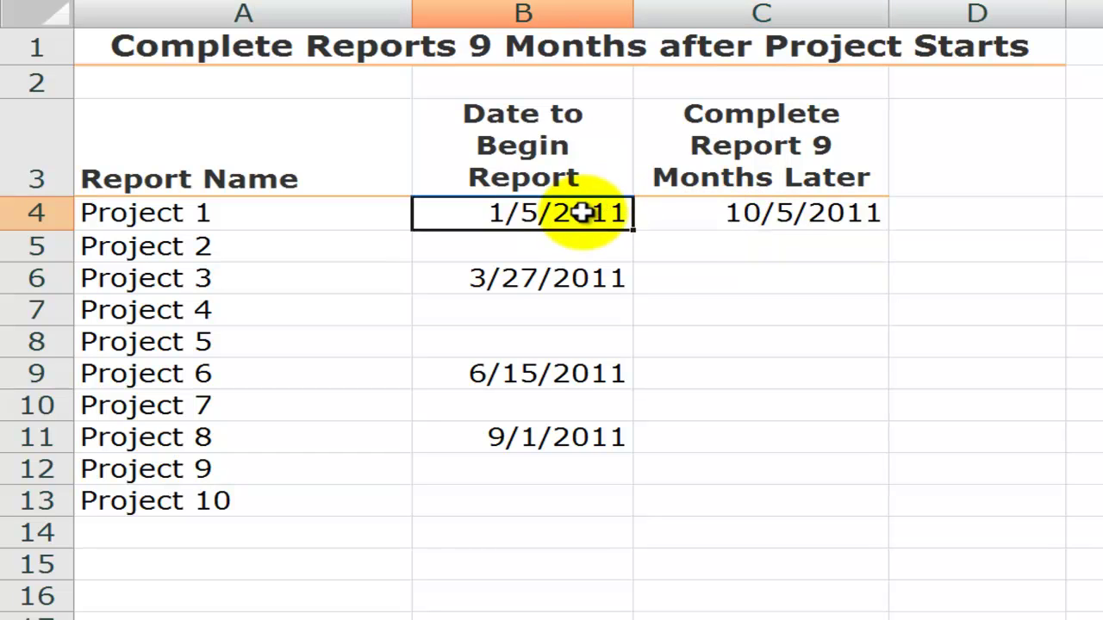
left_click(879, 212)
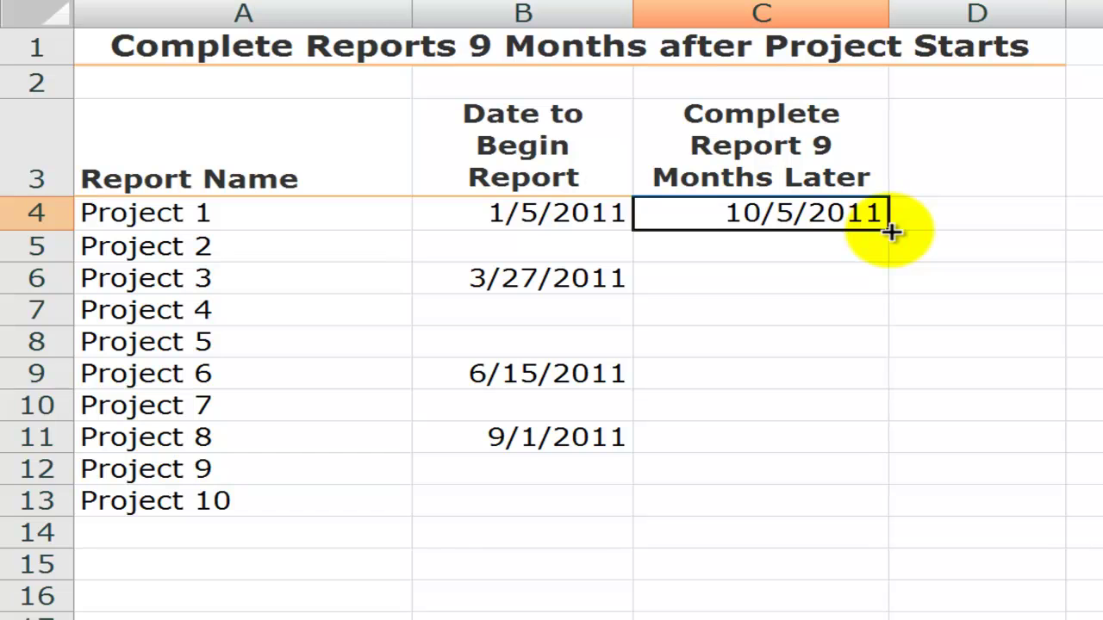
left_click_drag(891, 231, 862, 454)
Inspect the 9/30/1900 results from empty start dates, then reopen C4's formula.
left_click(523, 274)
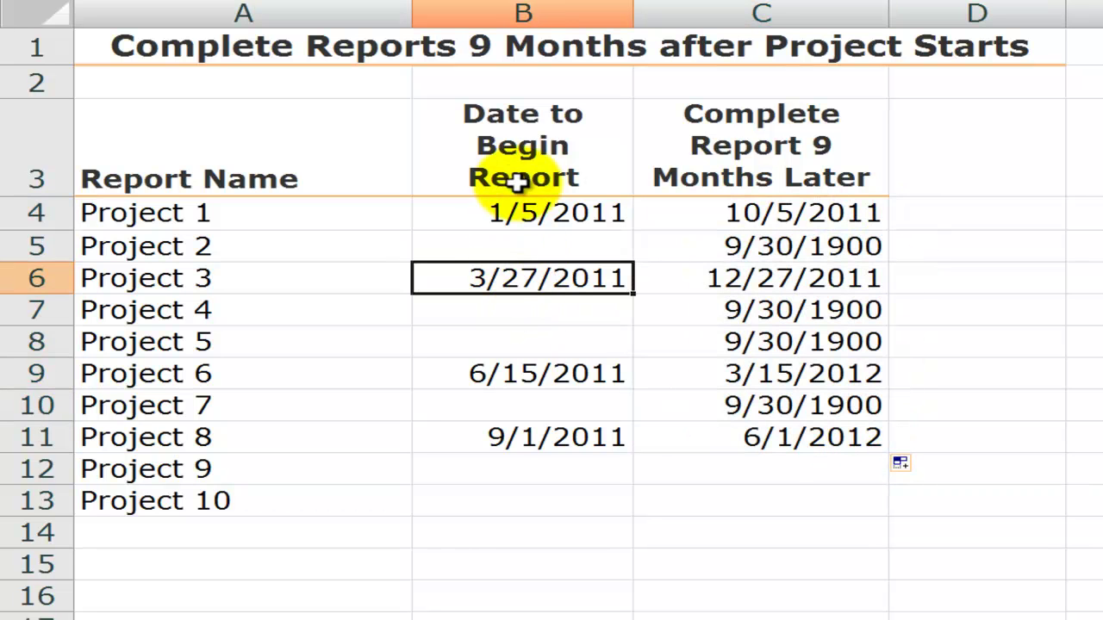
left_click(529, 246)
left_click(774, 248)
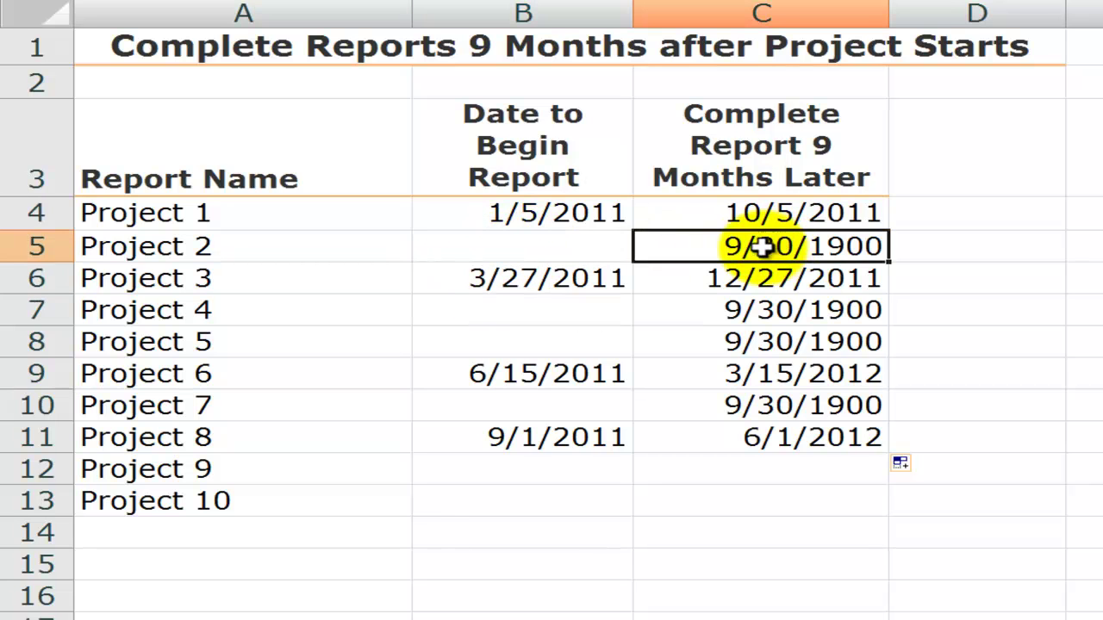
left_click(564, 249)
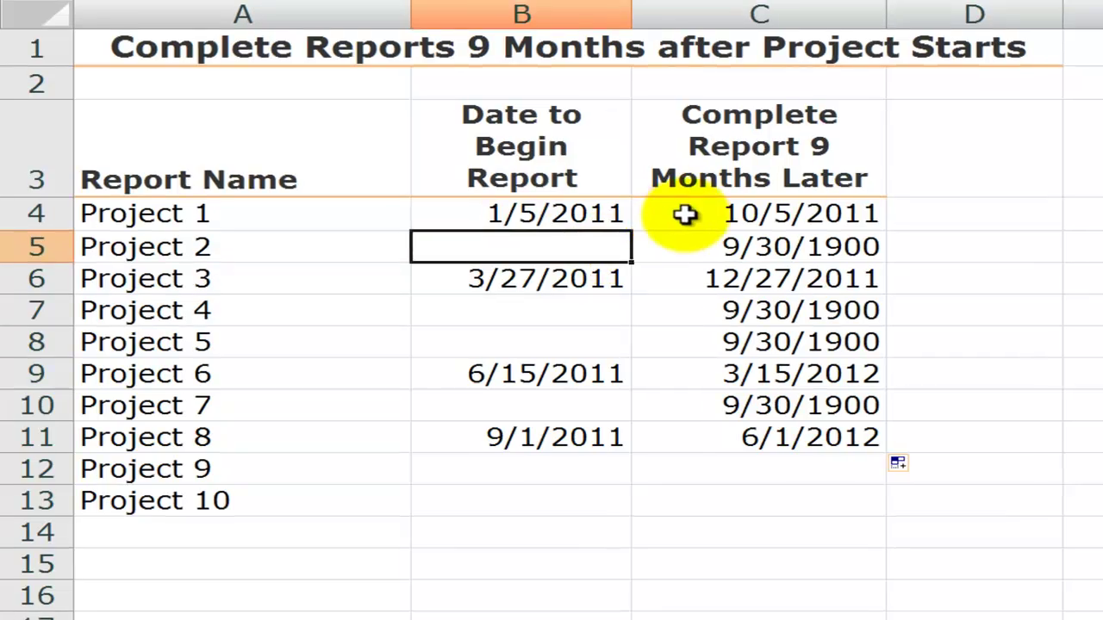
left_click(685, 215)
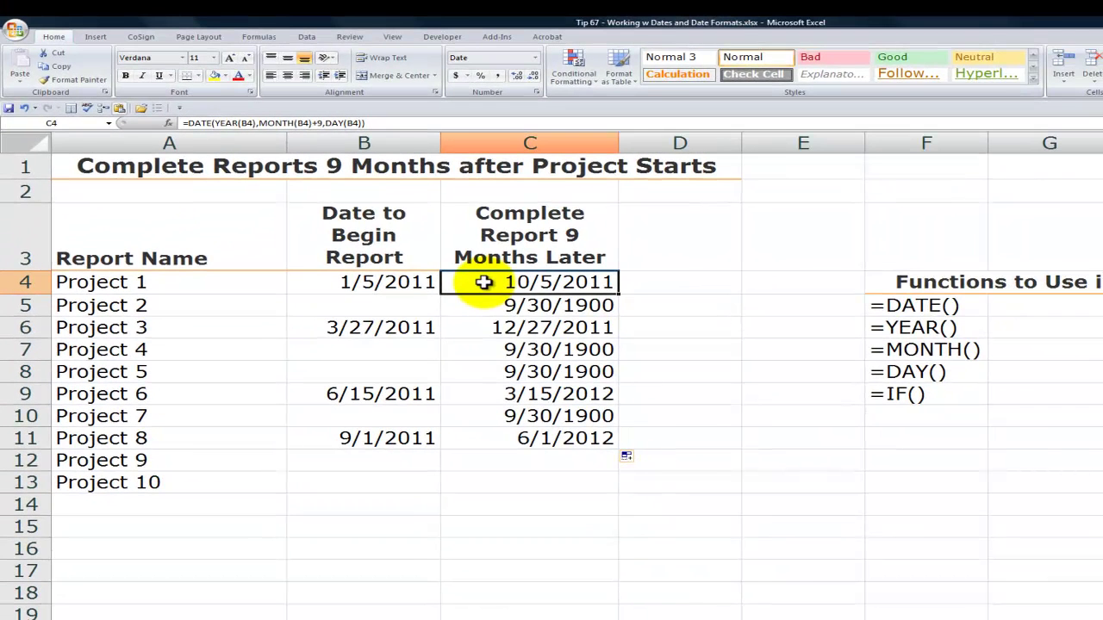
double_click(483, 282)
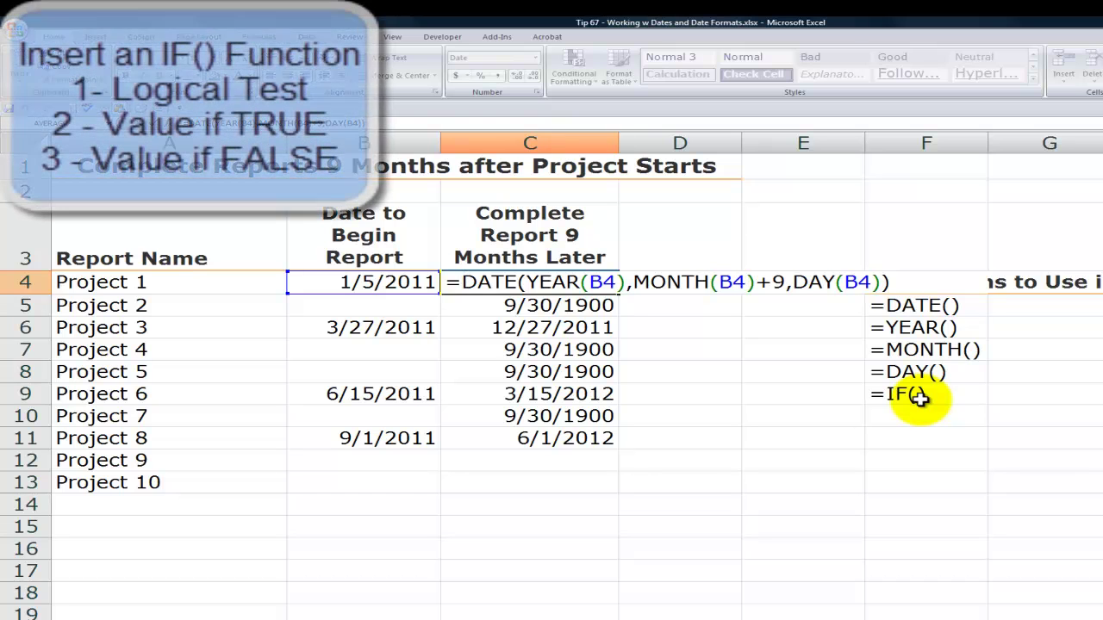
type("i")
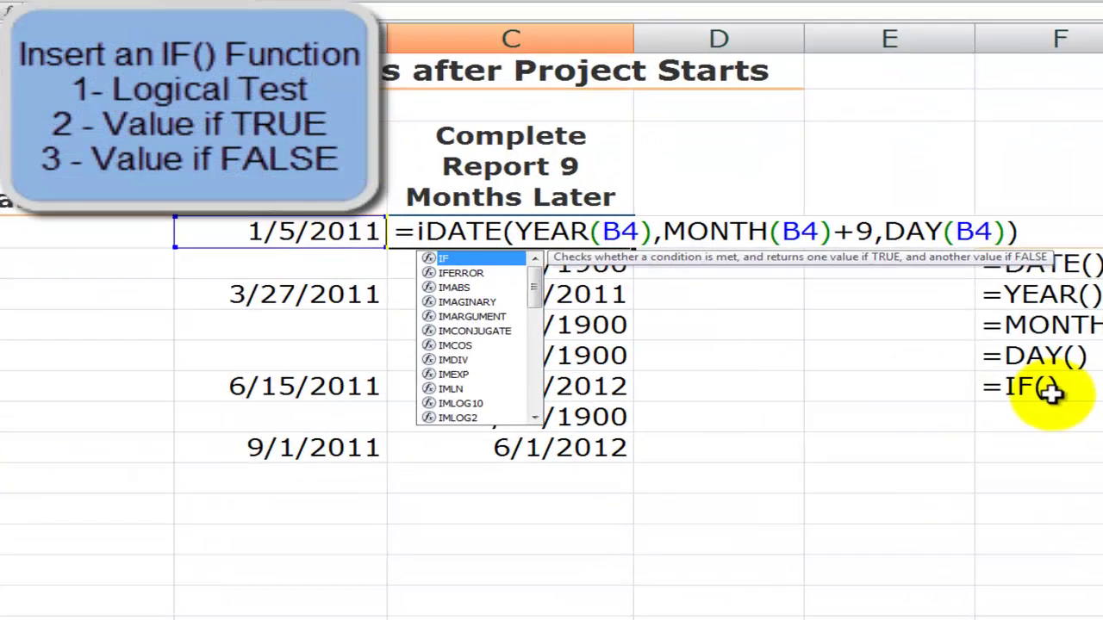
type("f")
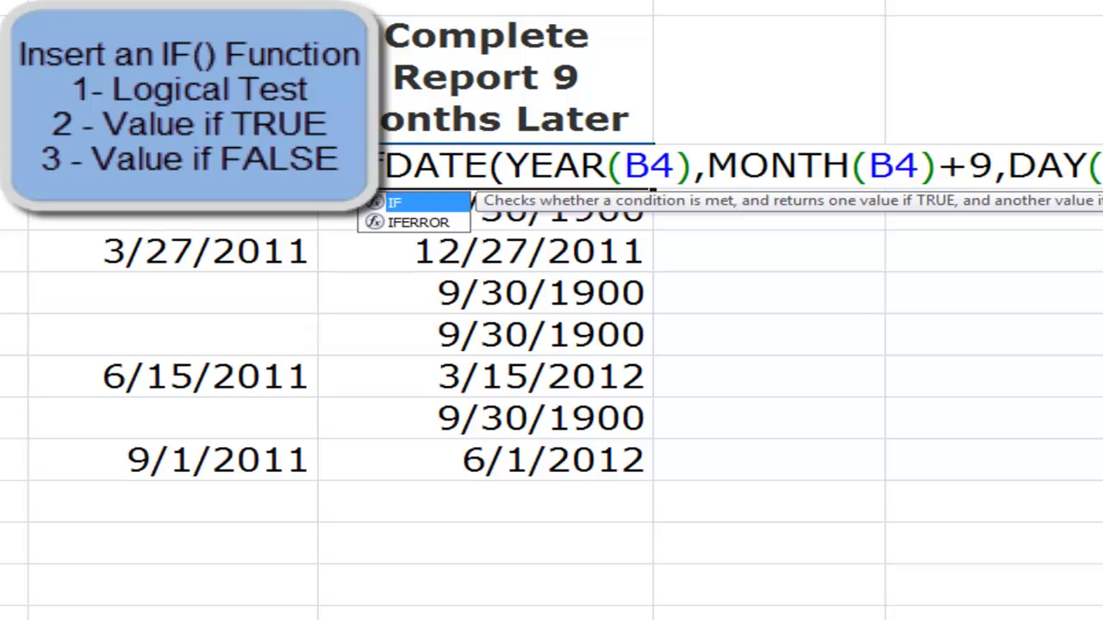
type("(")
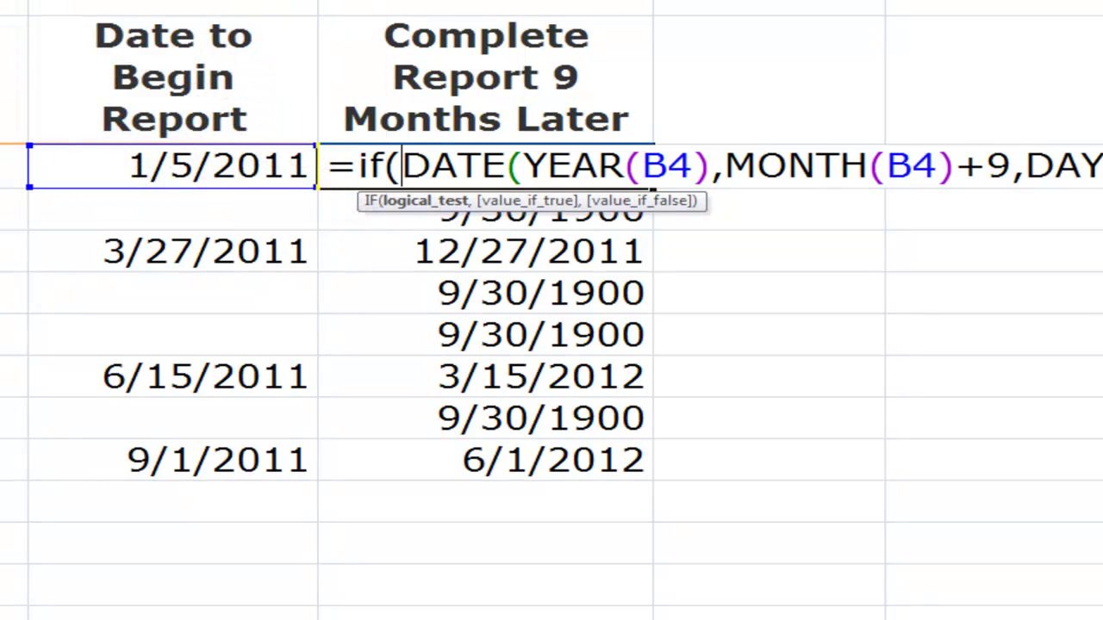
Wrap C4's DATE formula in IF(B4=0," ", ...) and enter it.
left_click(228, 164)
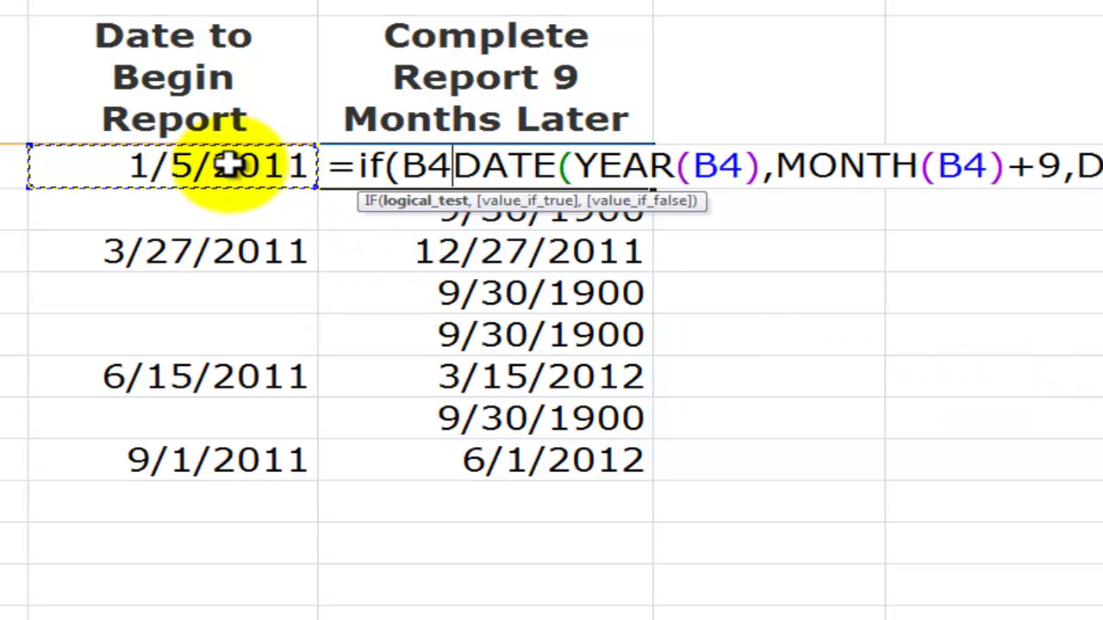
type("=0")
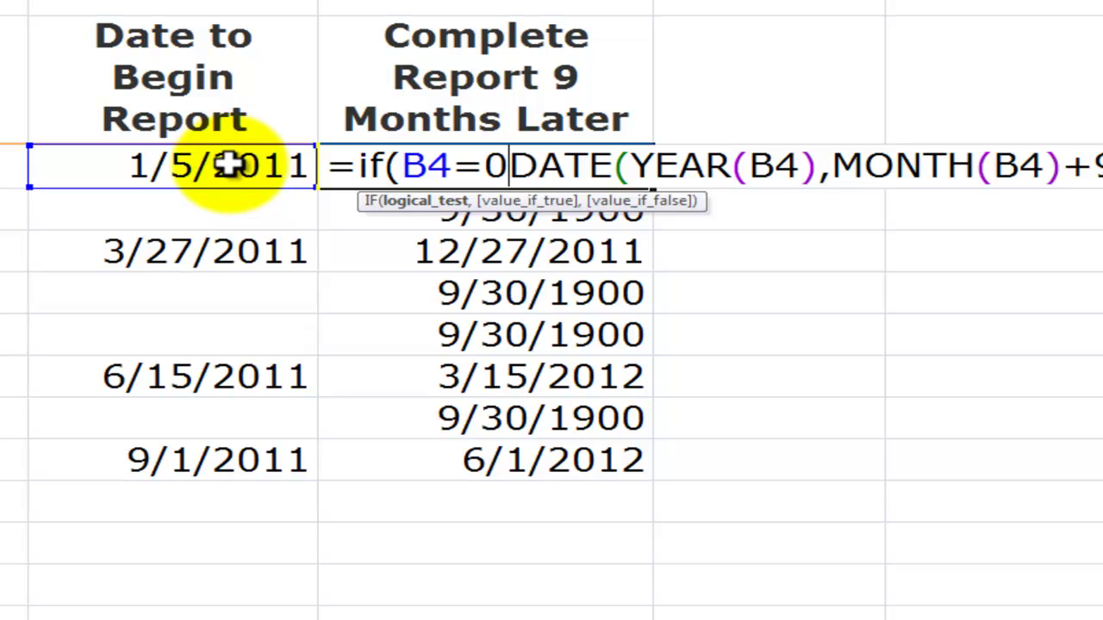
type(",")
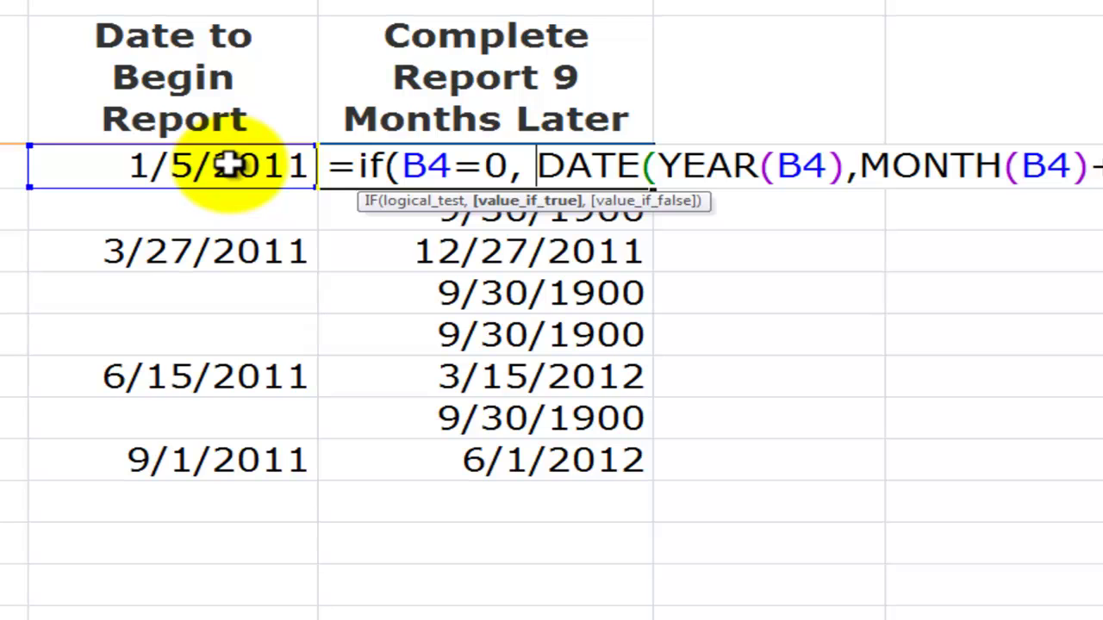
type("\"")
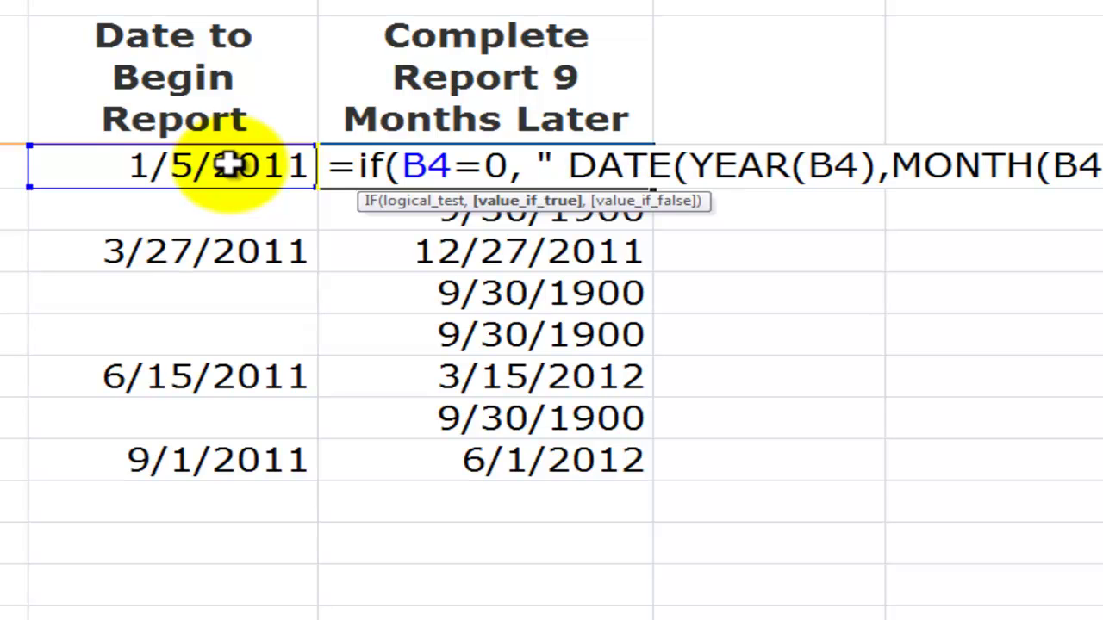
type(" \",")
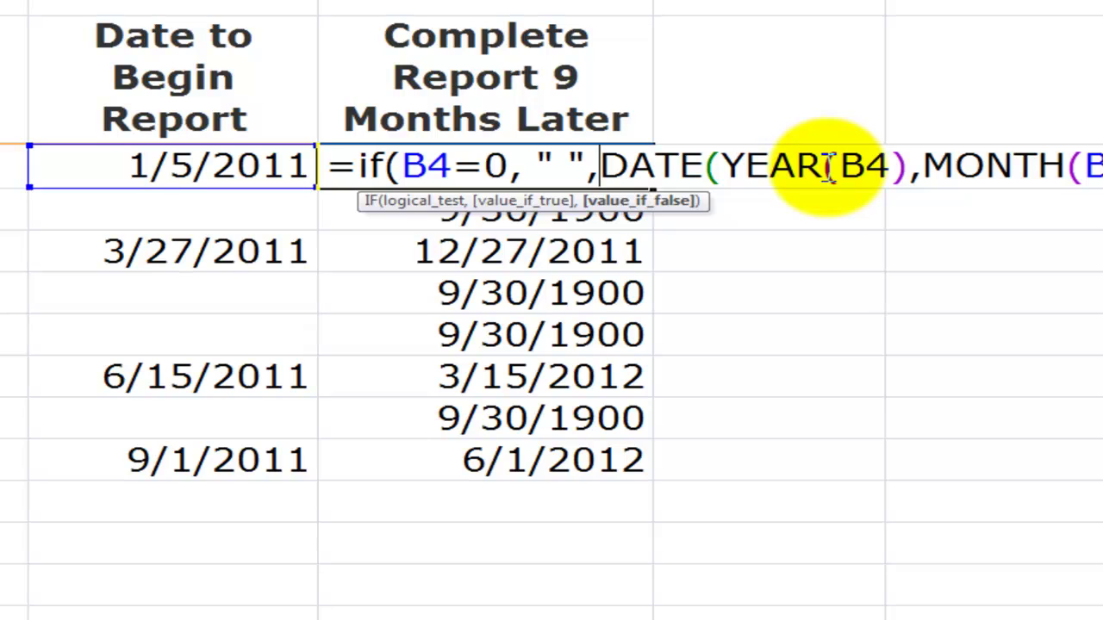
key("Return")
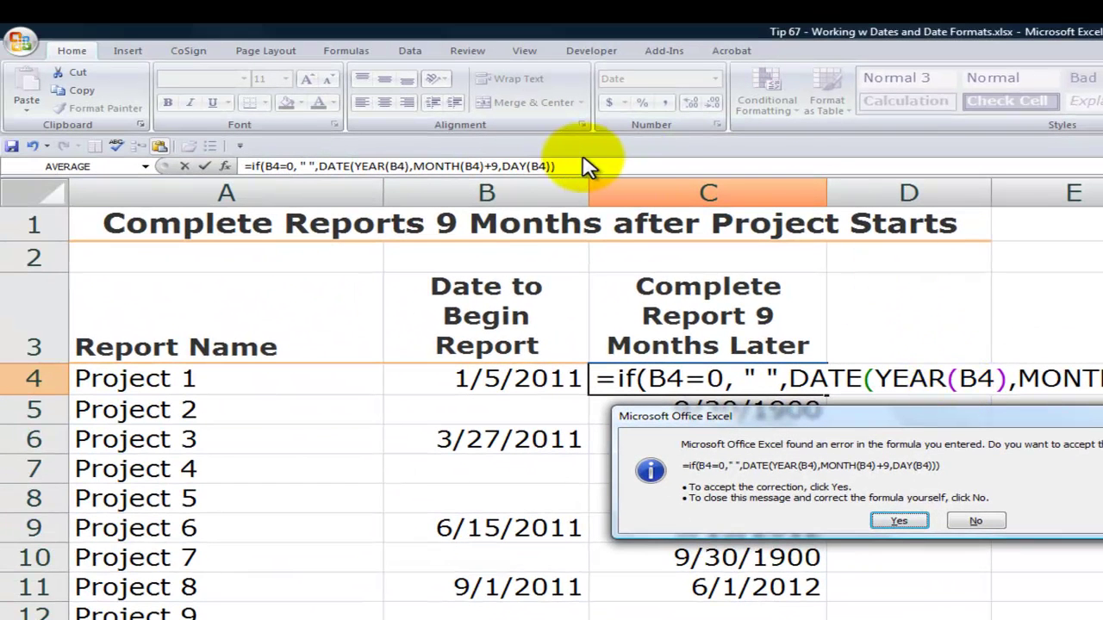
Dismiss the correction prompts and add the missing closing parenthesis to C4's IF formula.
left_click(973, 521)
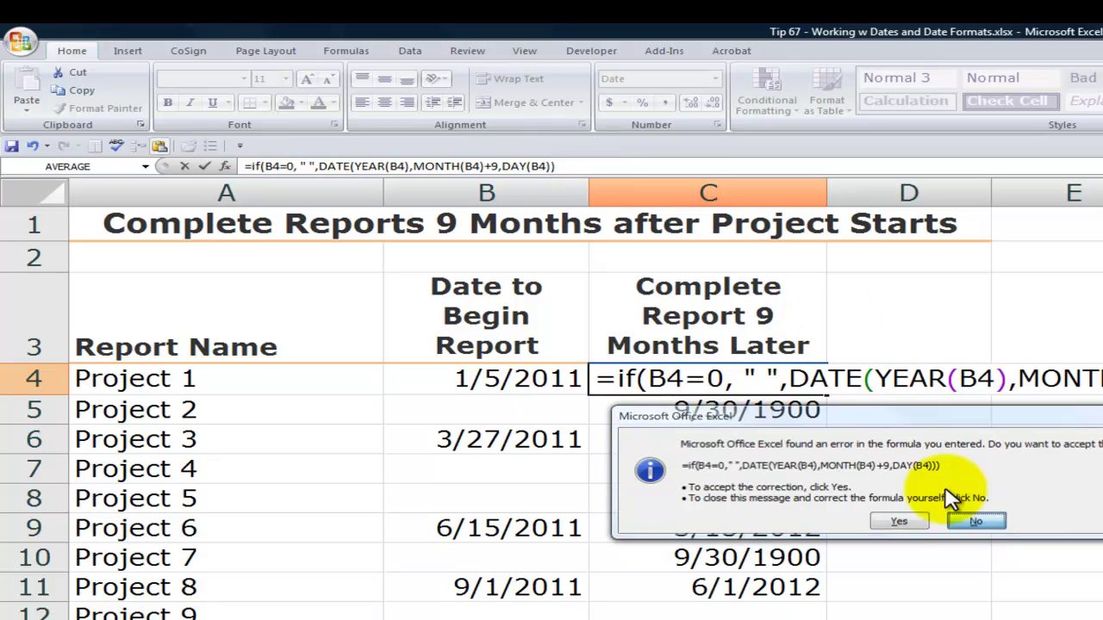
left_click(930, 502)
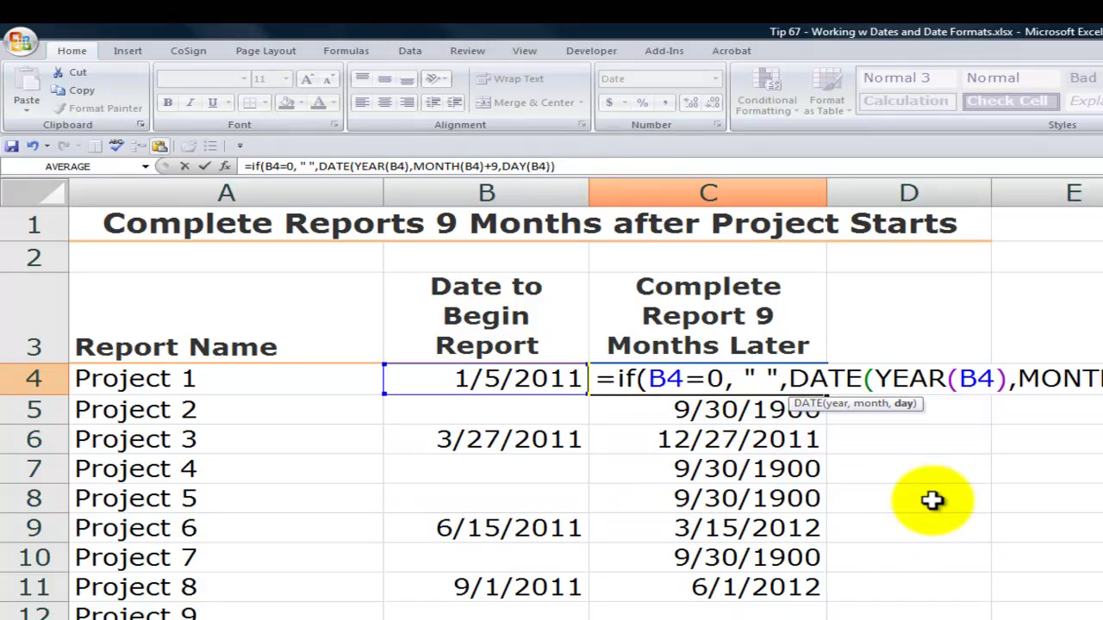
left_click(586, 160)
type(")")
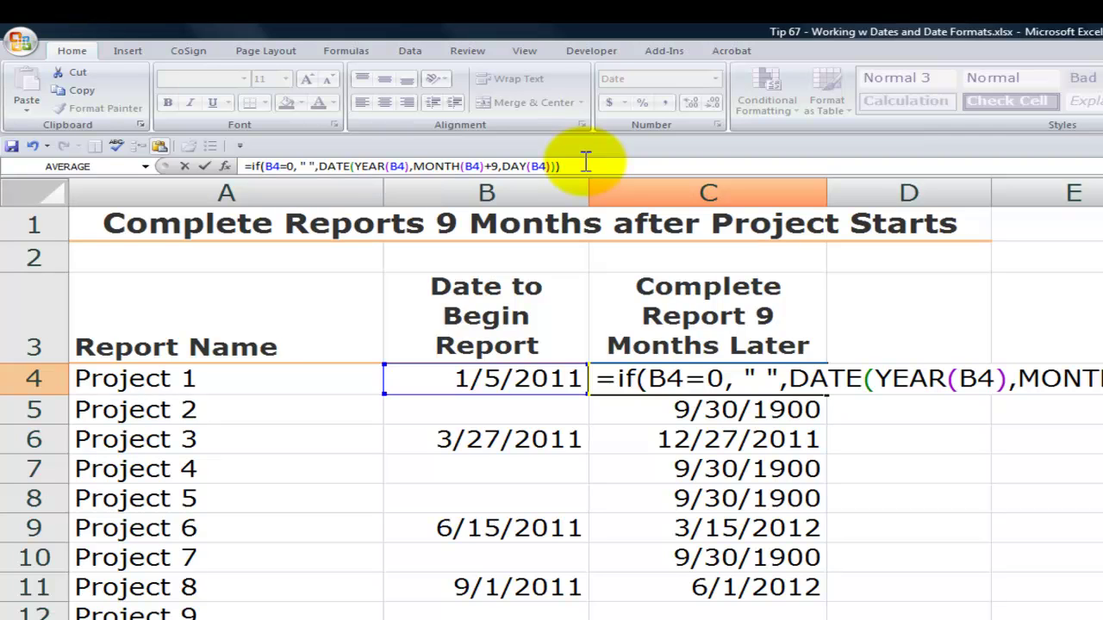
key("ctrl+Return")
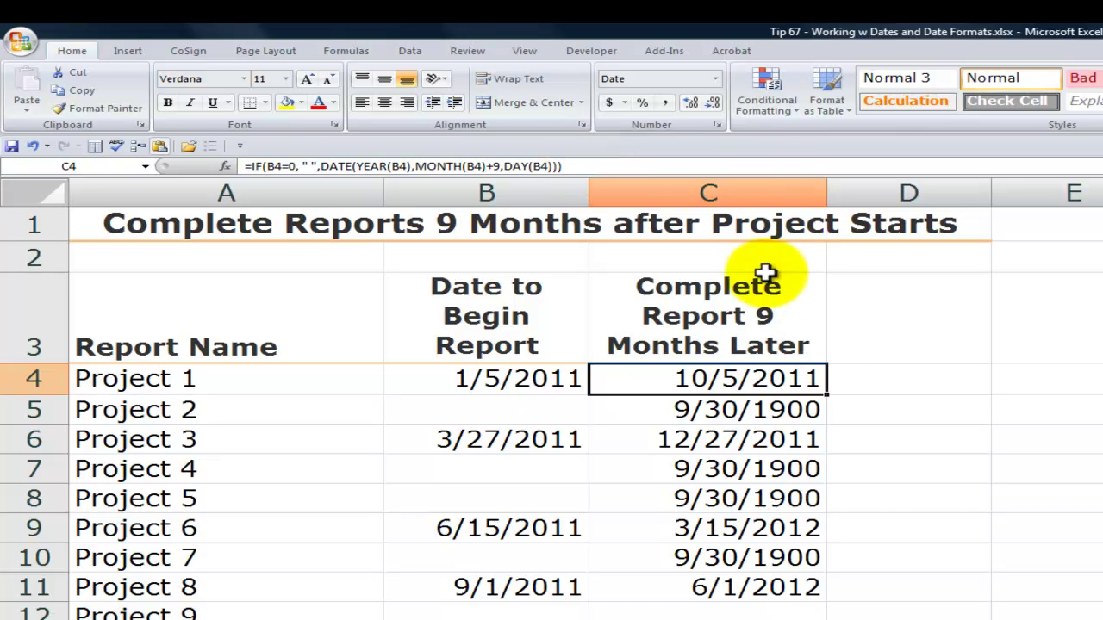
Fill the IF formula down to C11 and confirm Project 2's completion cell stays blank.
left_click_drag(826, 395, 826, 588)
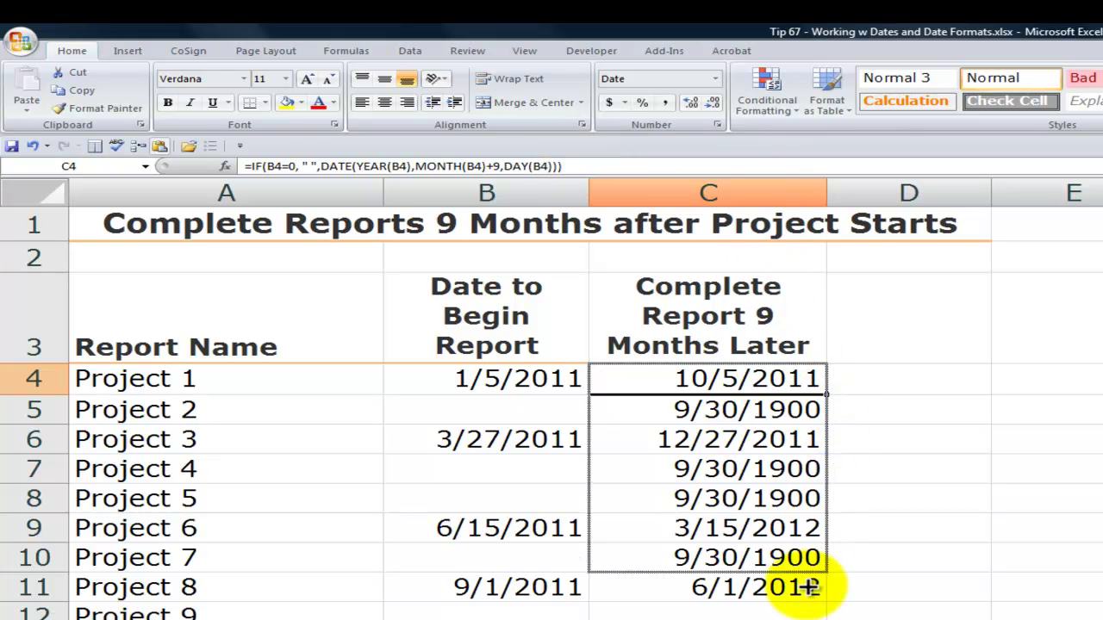
left_click(771, 411)
left_click(503, 410)
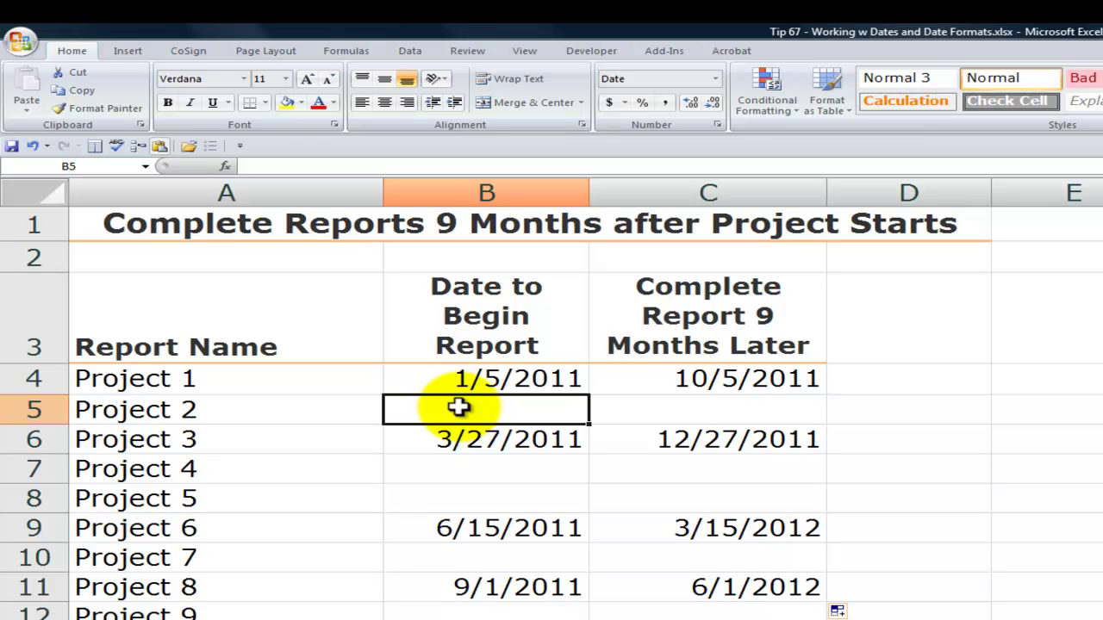
left_click(658, 414)
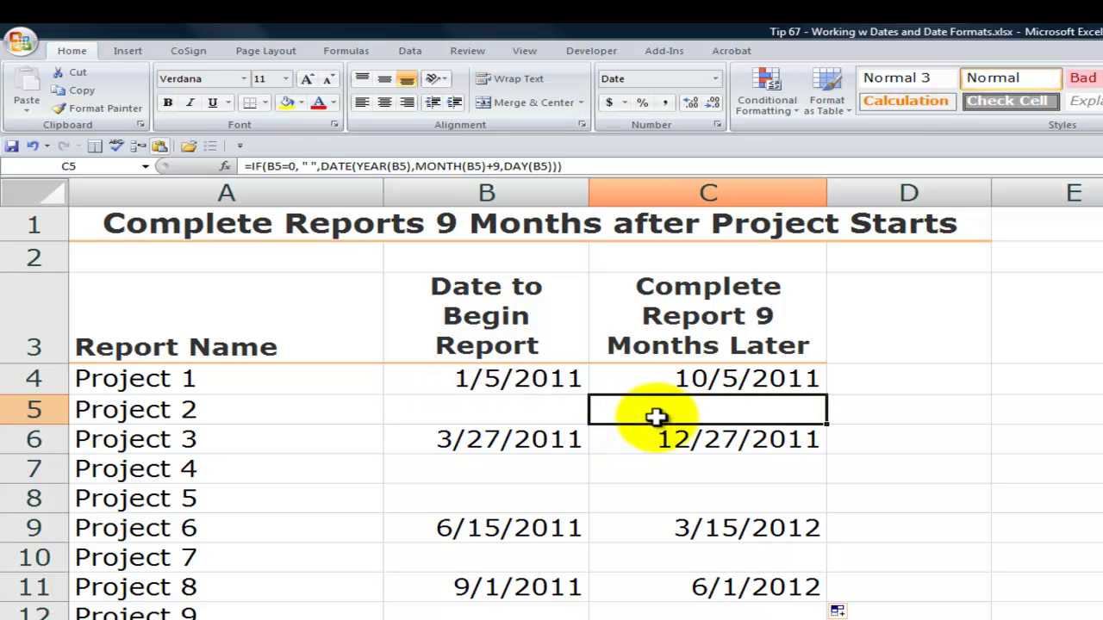
double_click(651, 414)
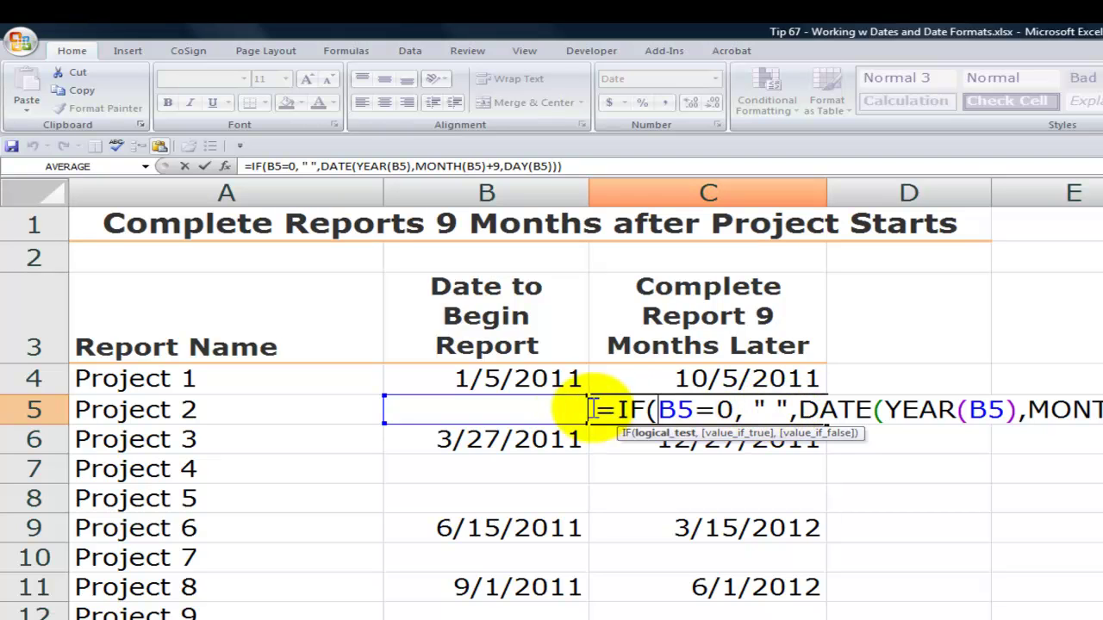
key("Escape")
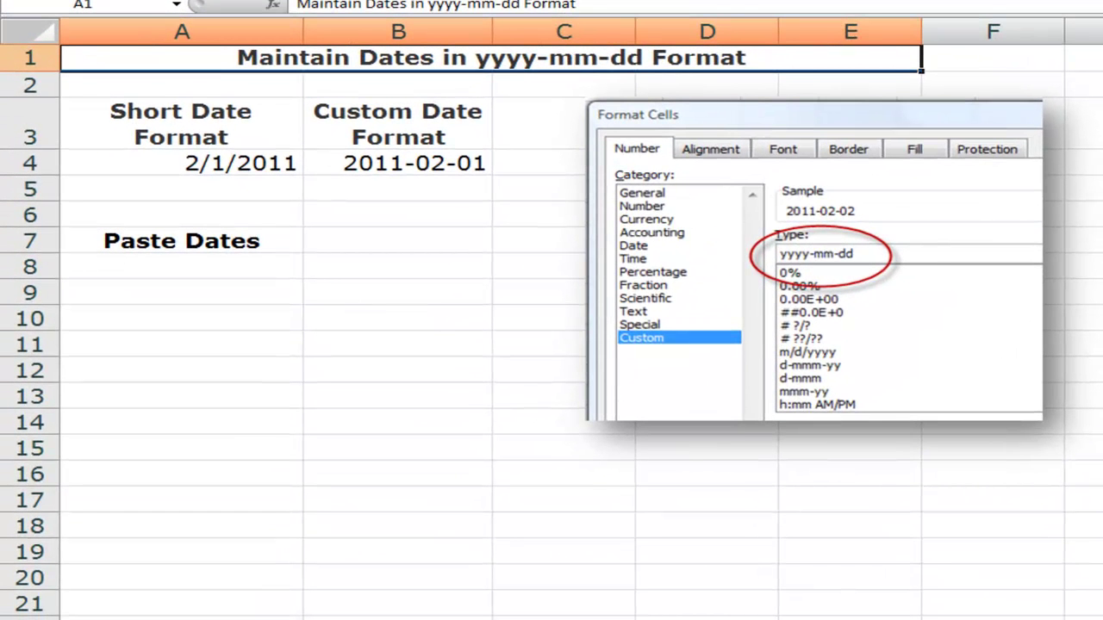
Review the 2/1/2011 date beside 2011-02-01 and select the listed January dates.
left_click(382, 164)
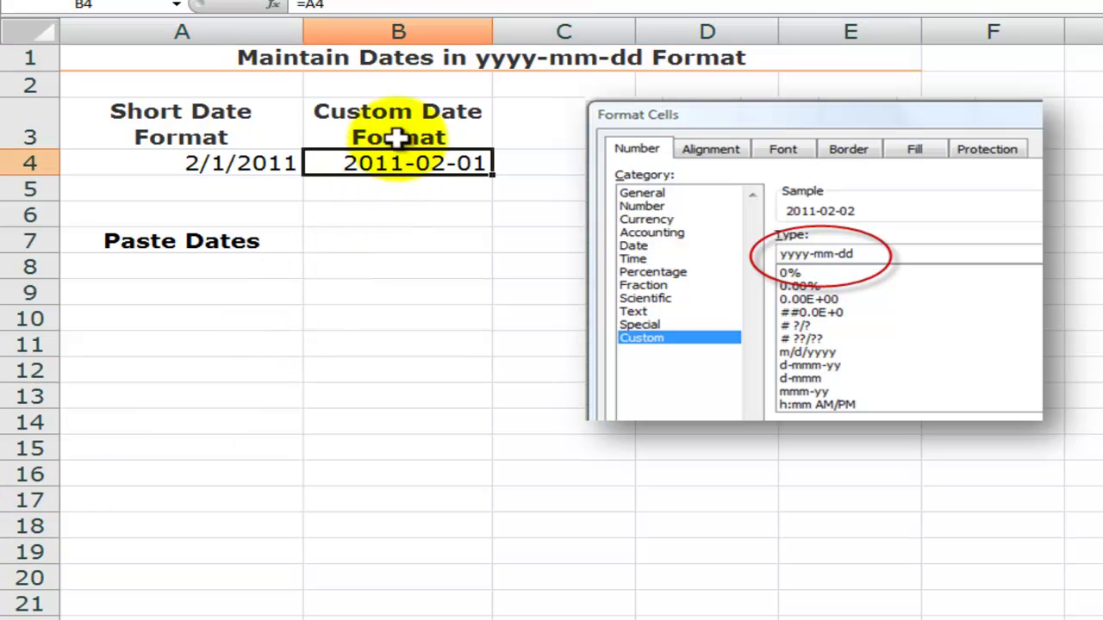
left_click(488, 62)
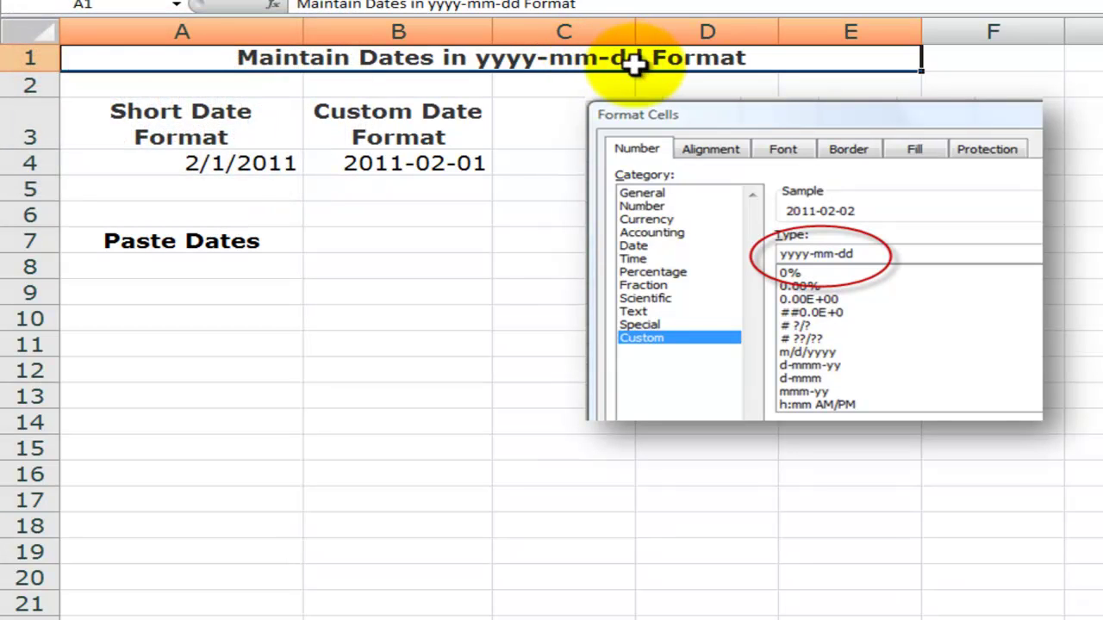
left_click(232, 168)
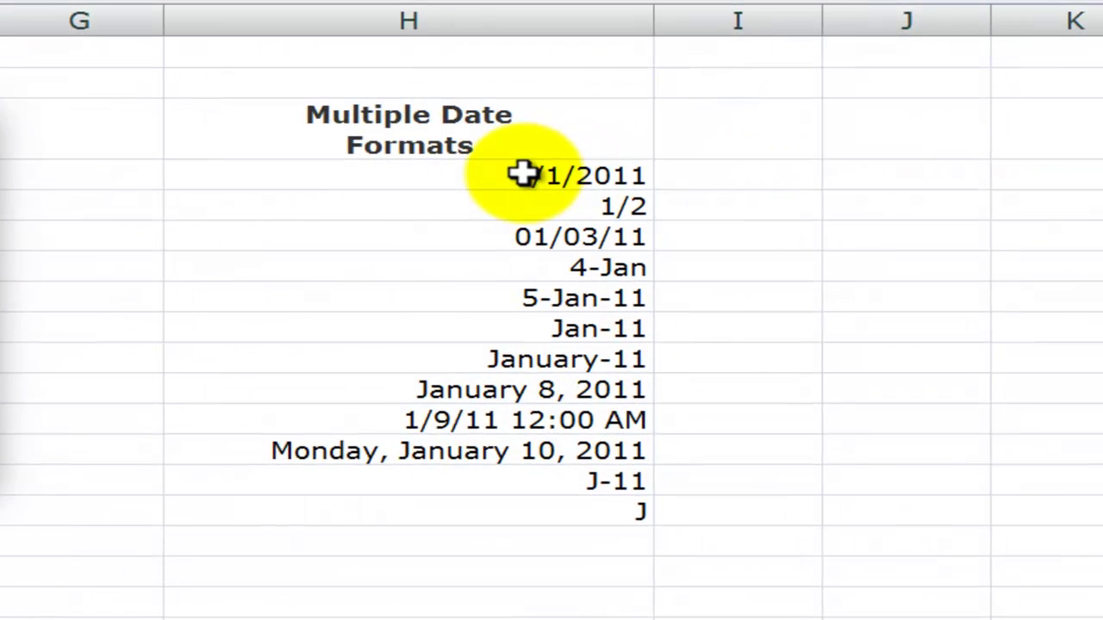
left_click(523, 175)
left_click_drag(523, 175, 614, 515)
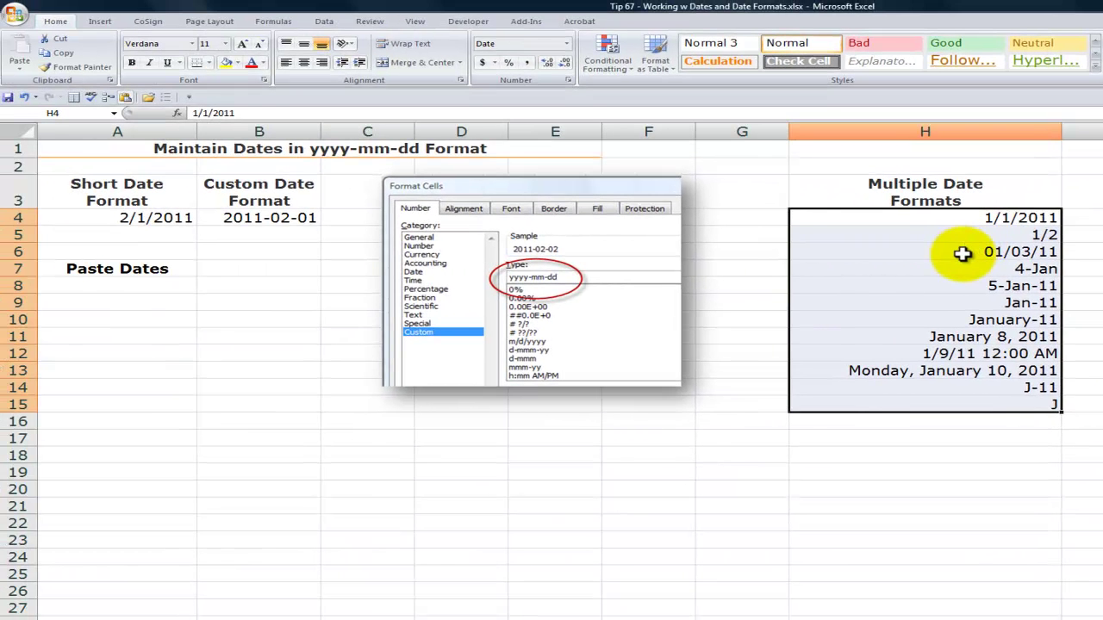
left_click(961, 254)
double_click(961, 253)
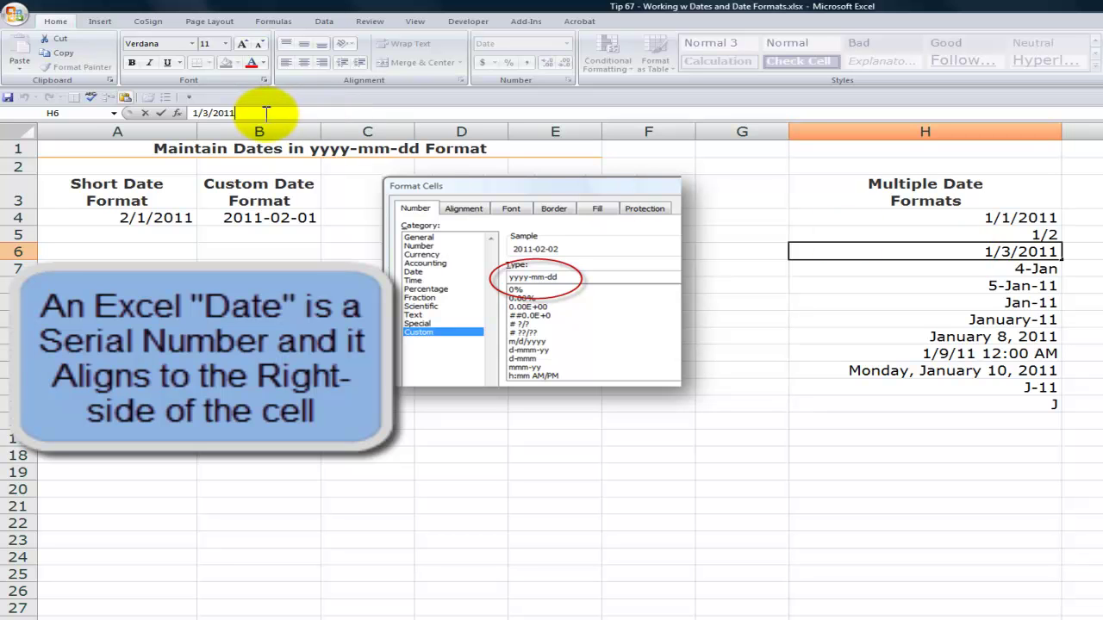
key("ctrl+Return")
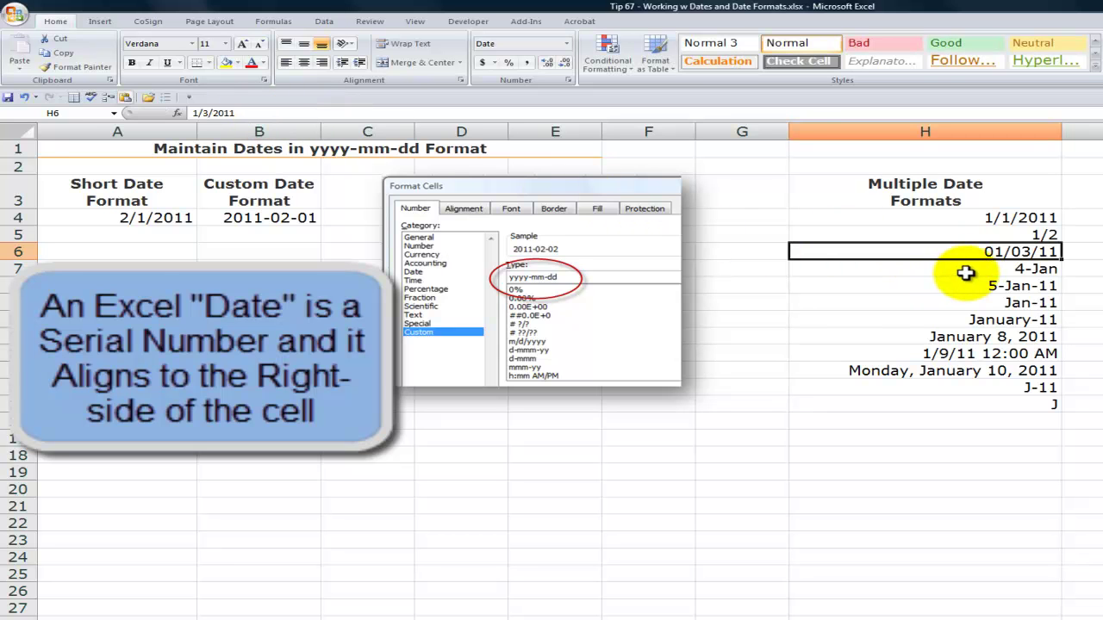
left_click(965, 272)
double_click(965, 271)
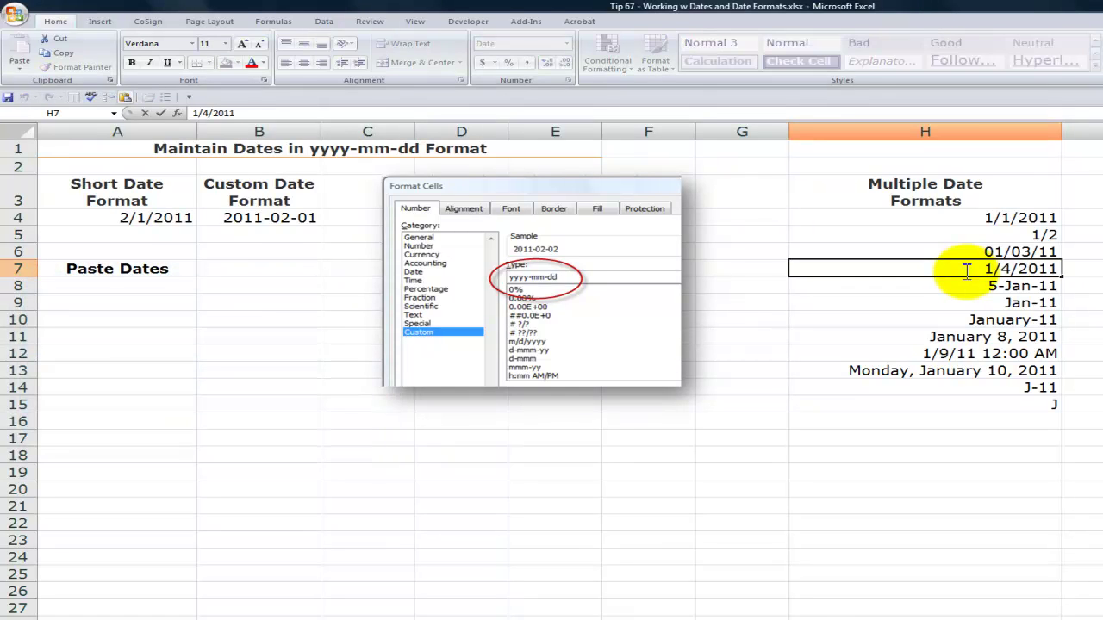
key("ctrl+Return")
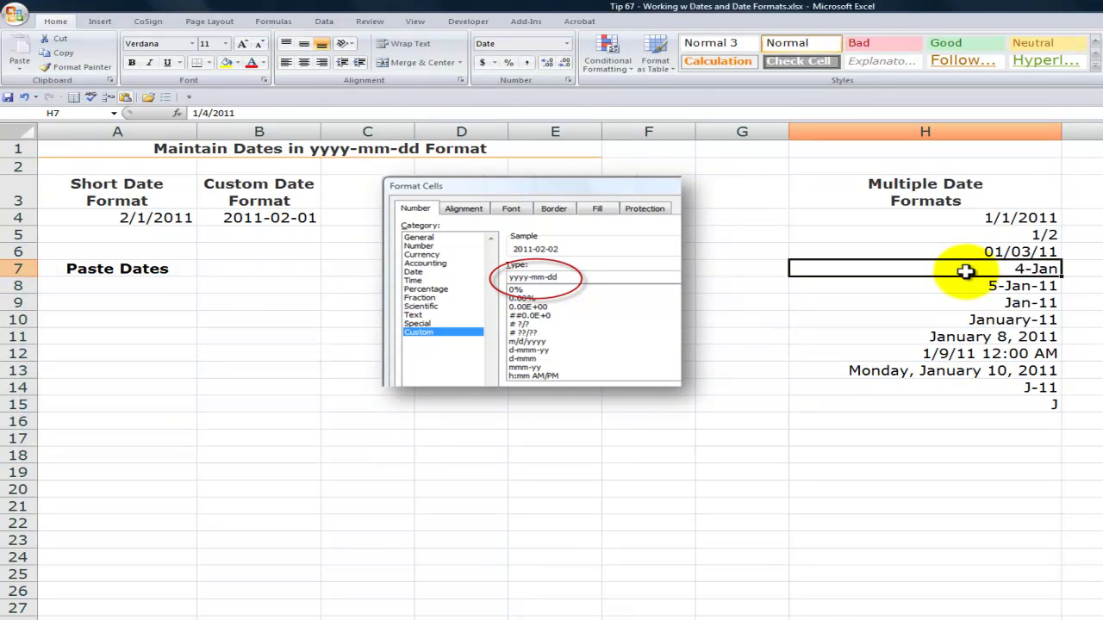
left_click_drag(977, 215, 1027, 401)
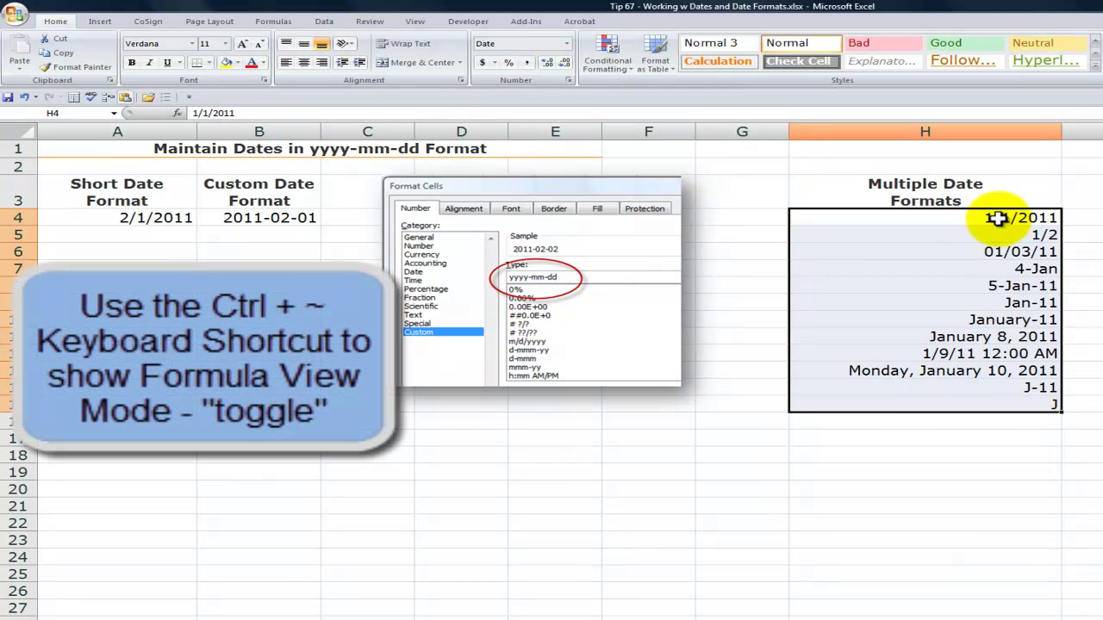
key("ctrl+grave")
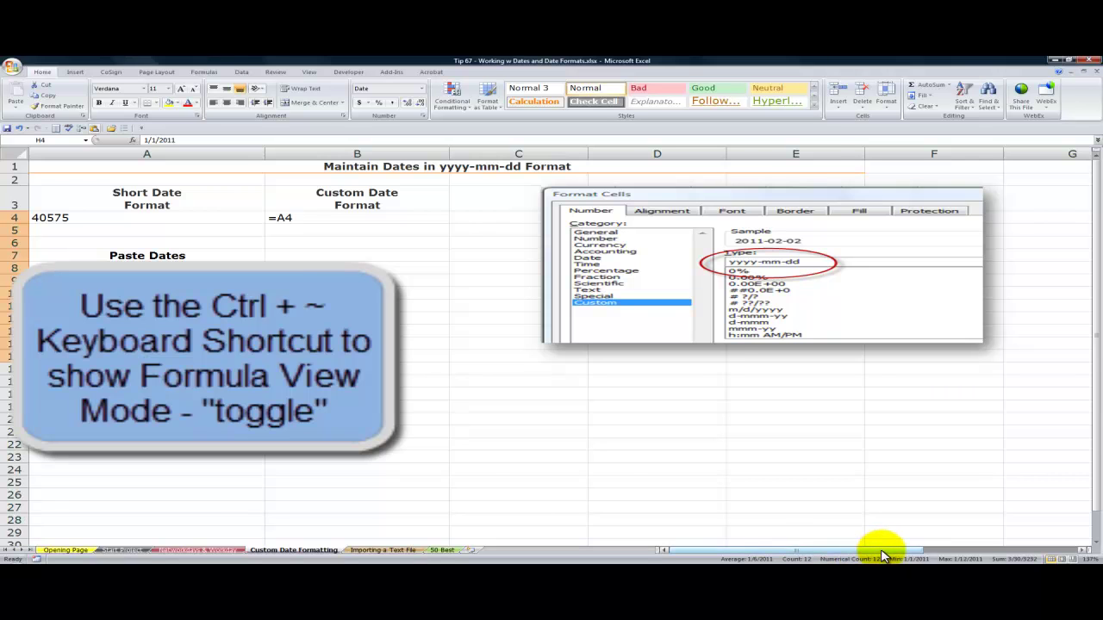
left_click_drag(883, 550, 965, 551)
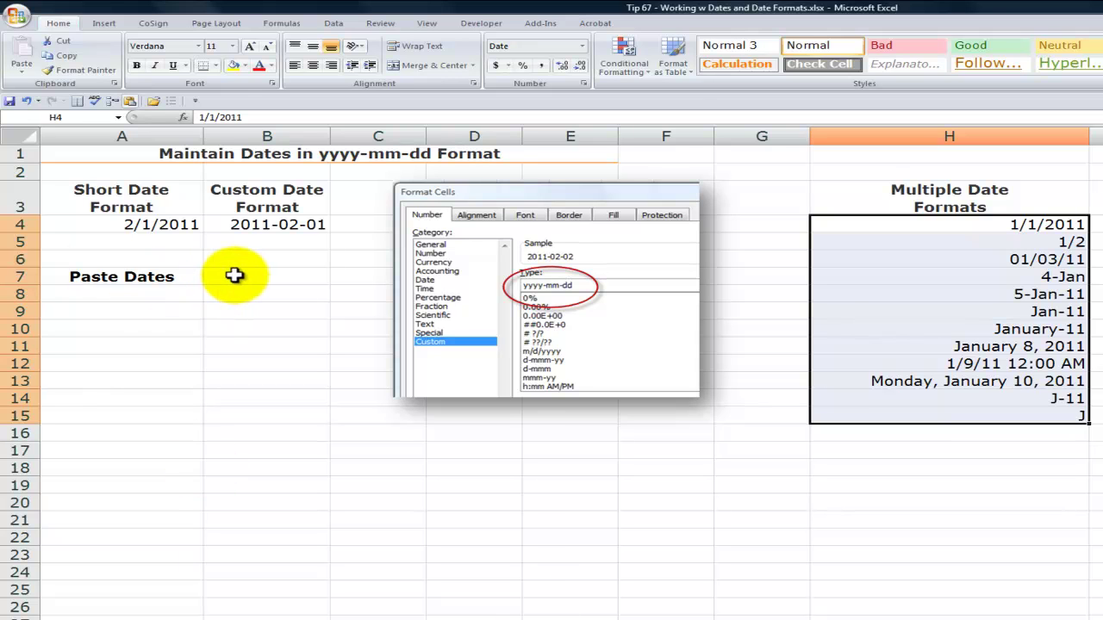
left_click(235, 275)
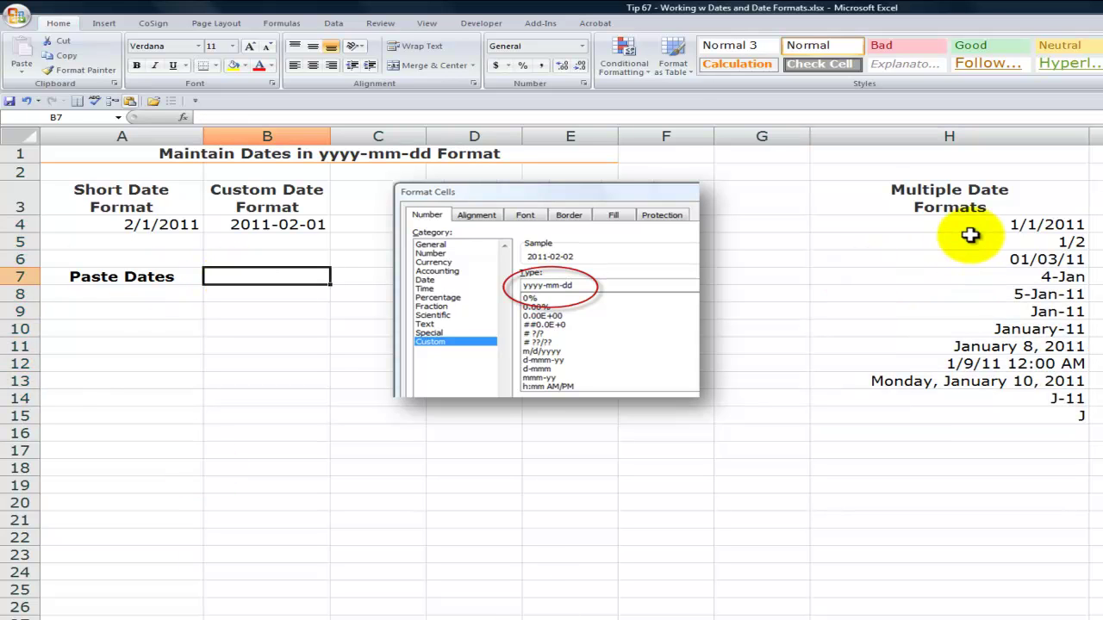
Apply the custom yyyy-mm-dd number format to the empty cells B8:B28.
left_click_drag(970, 235, 983, 411)
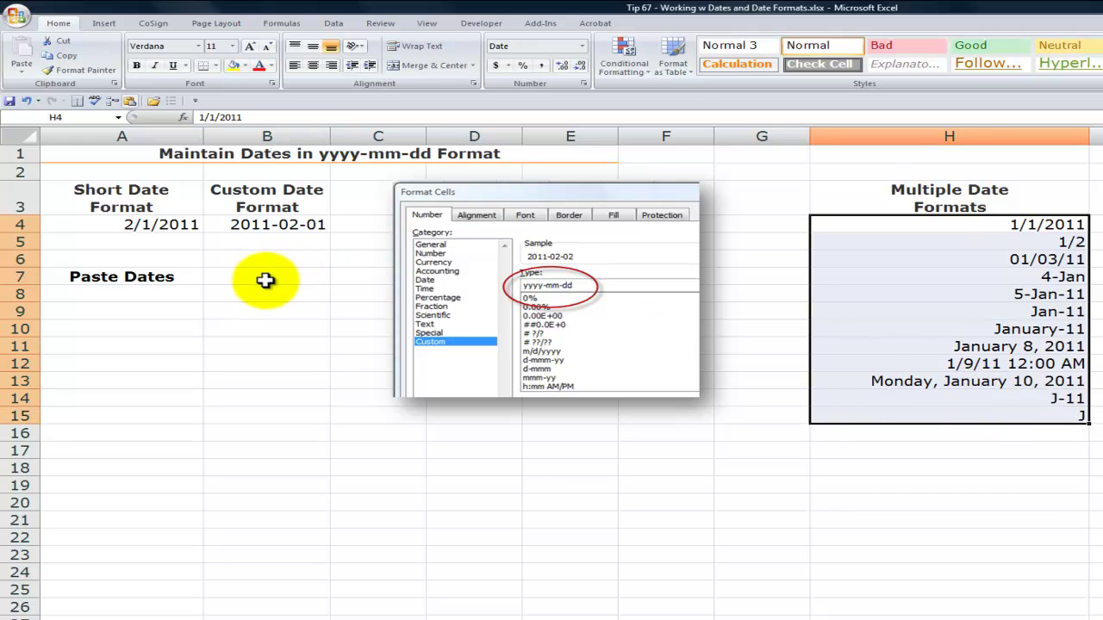
mouse_move(259, 291)
left_mouse_down()
mouse_move(258, 494)
mouse_move(243, 617)
left_mouse_up()
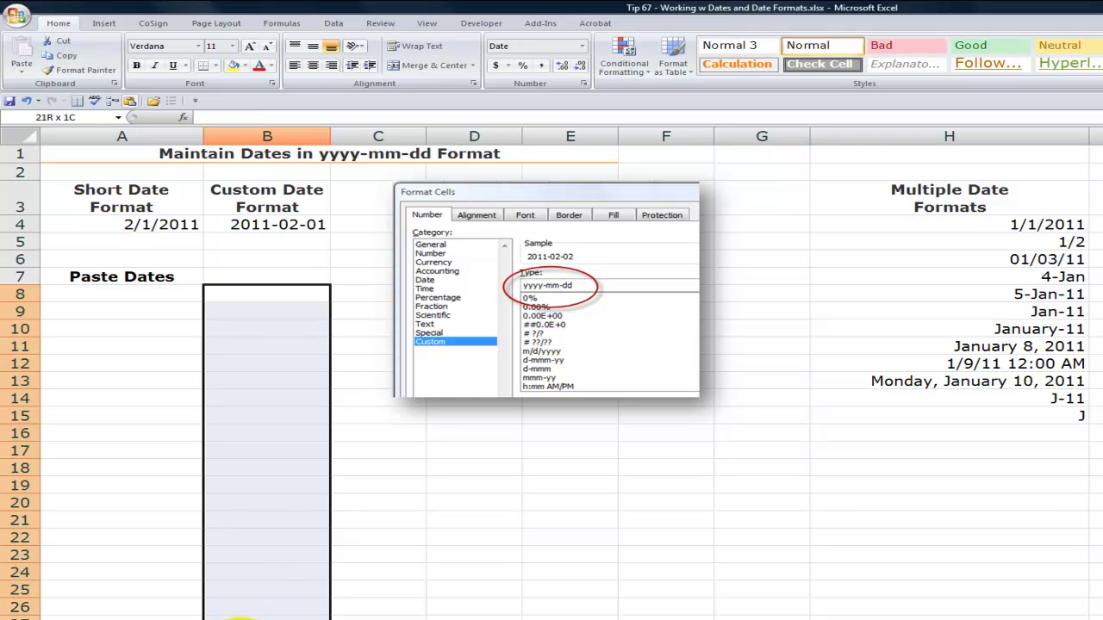
right_click(256, 319)
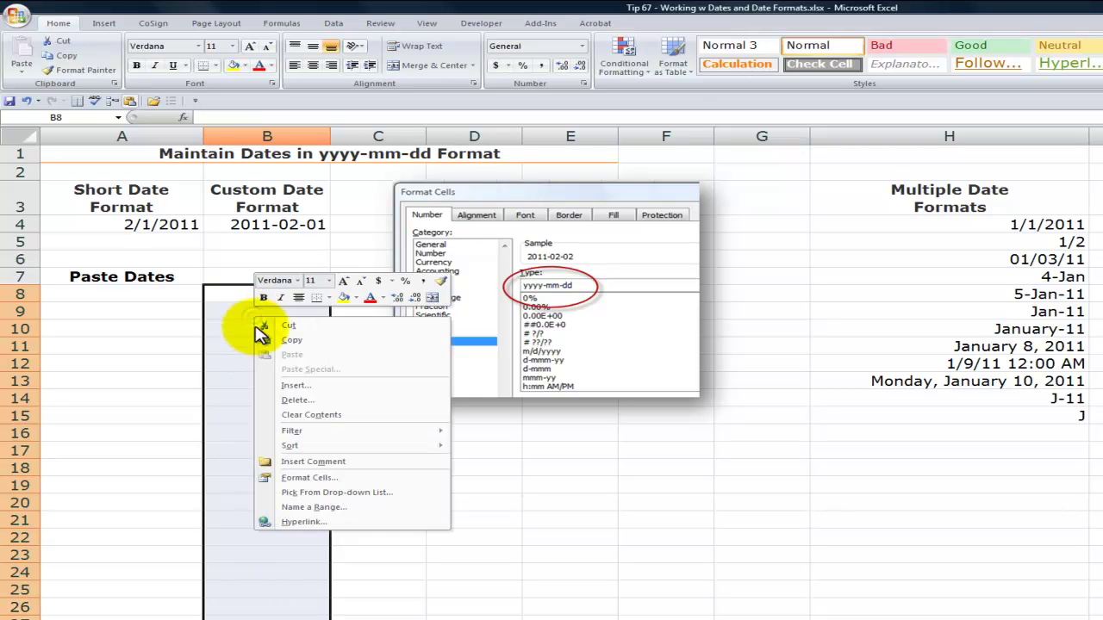
left_click(328, 479)
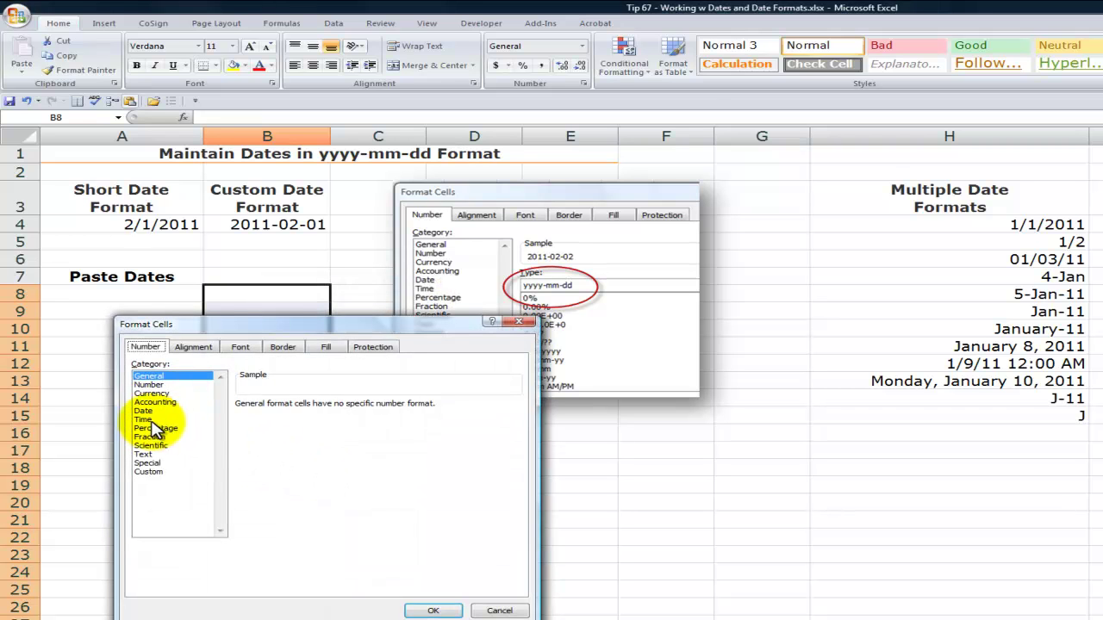
left_click(143, 411)
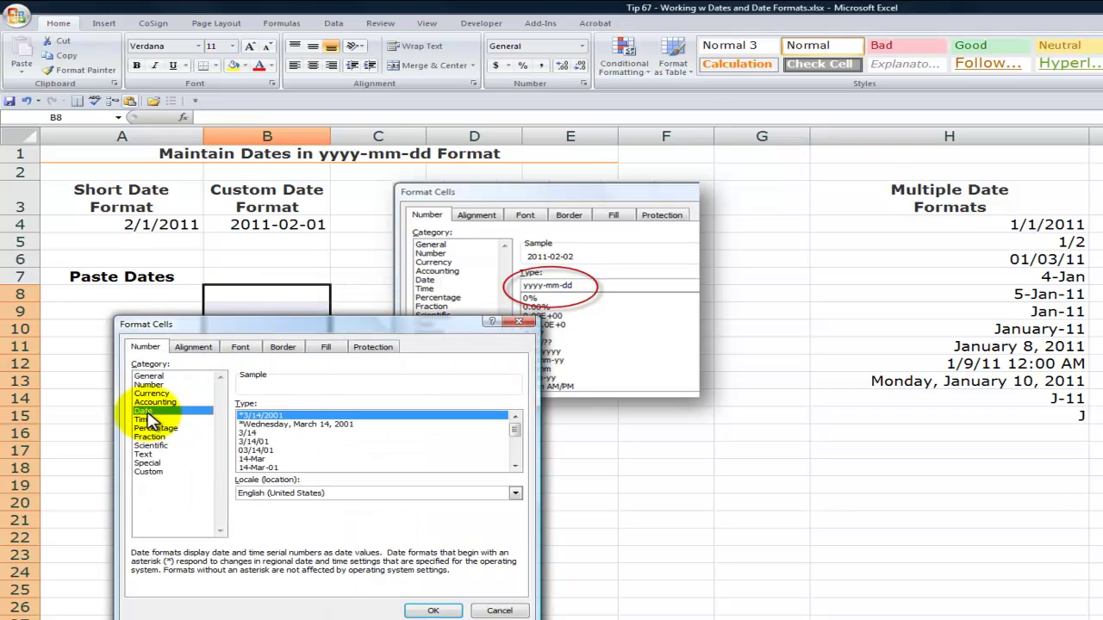
left_click(148, 472)
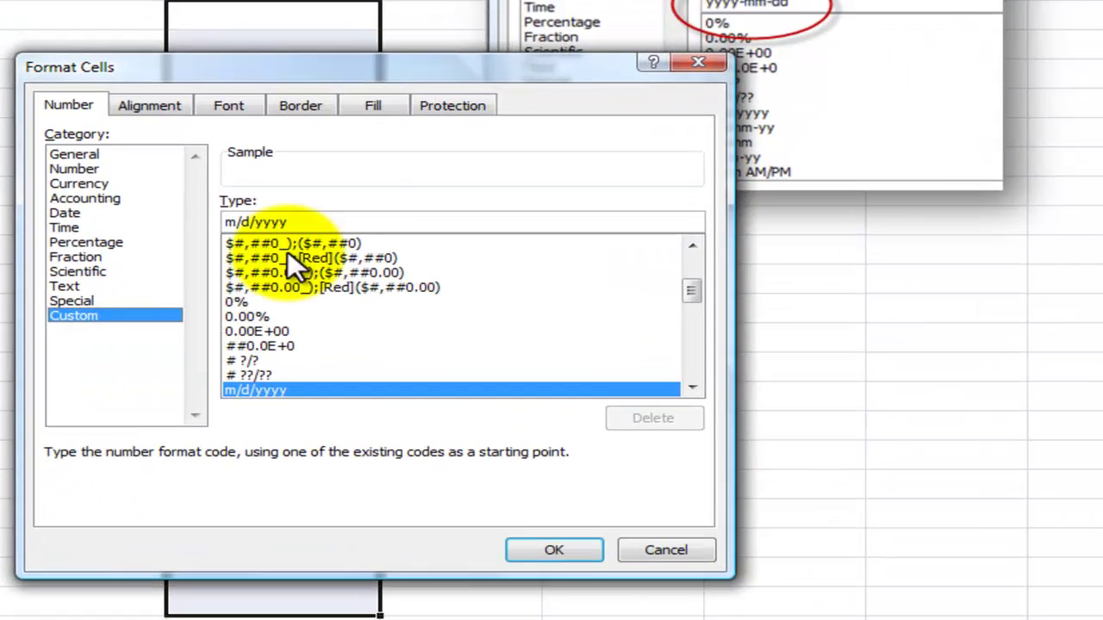
left_click_drag(340, 222, 48, 186)
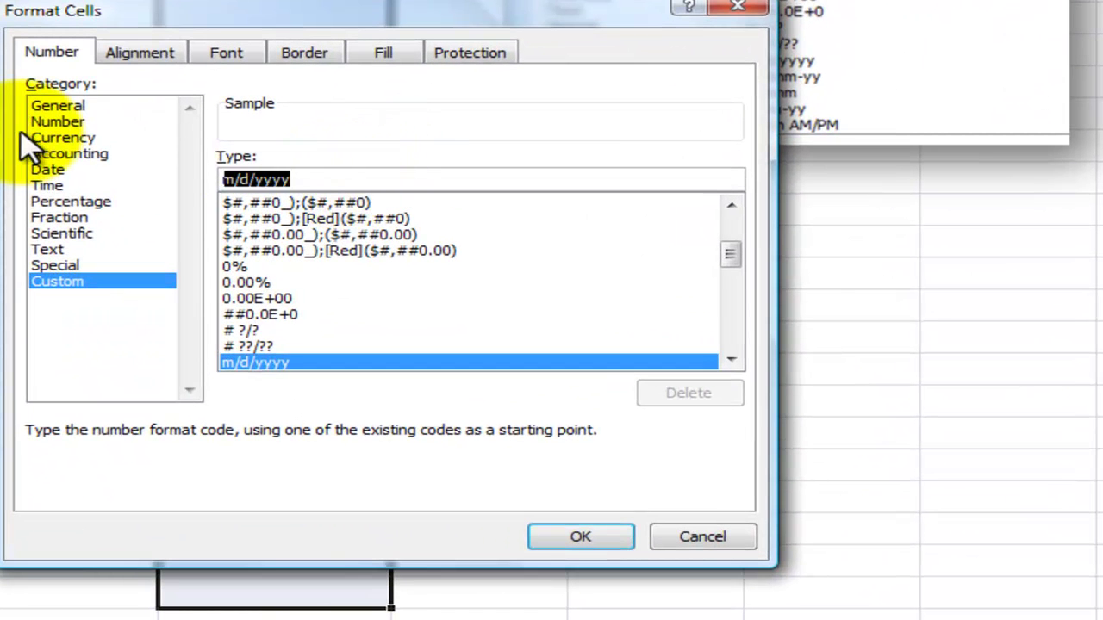
type("yy")
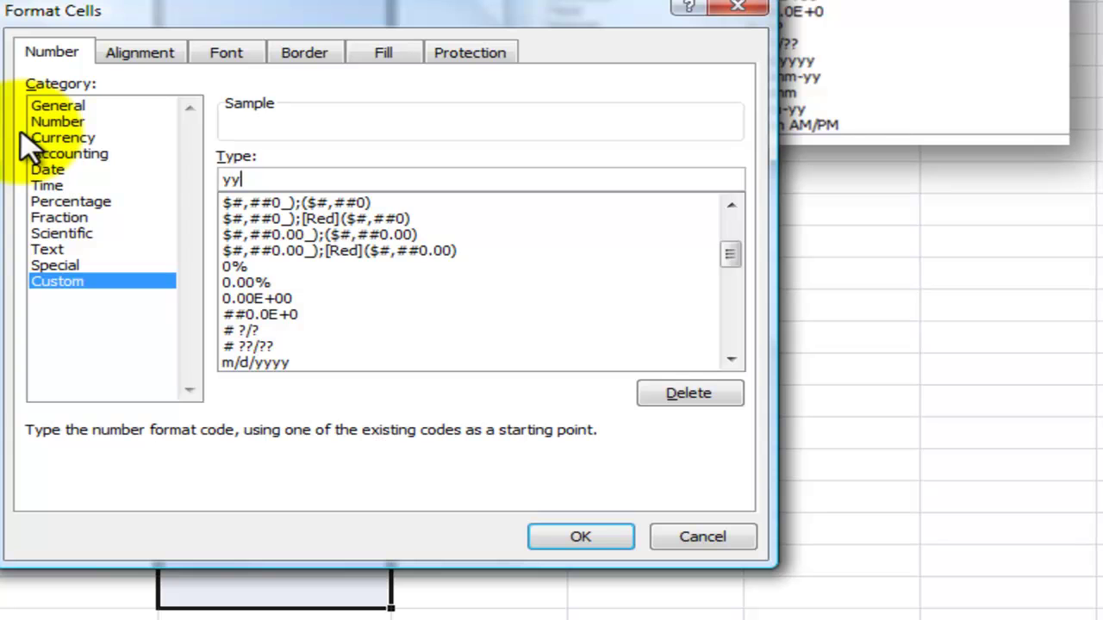
type("y")
type("y-")
type("mm-dd")
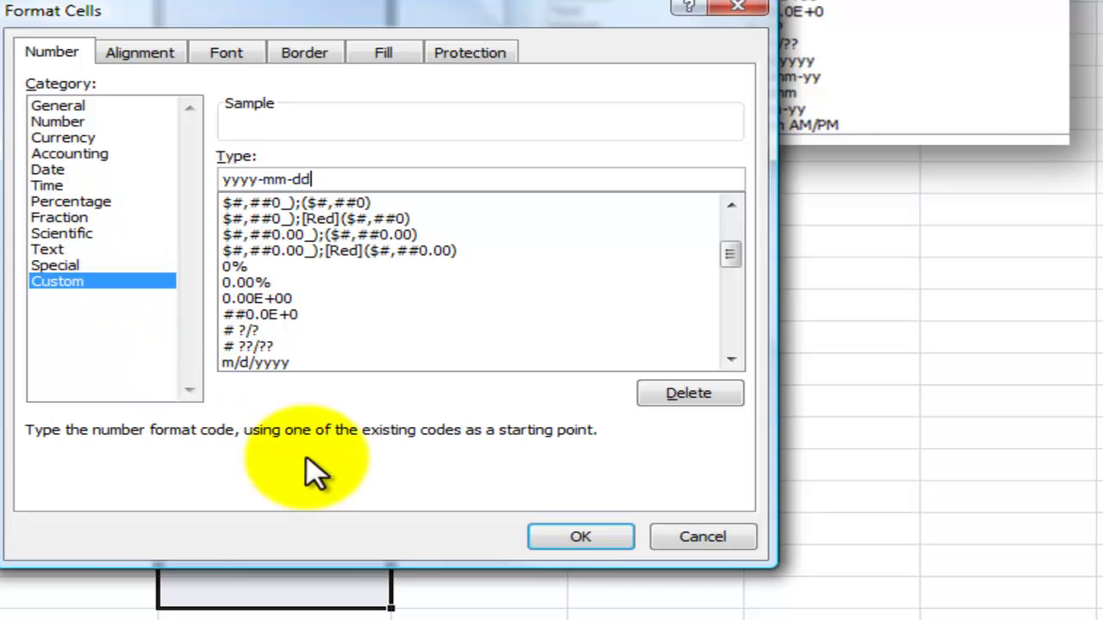
left_click(576, 541)
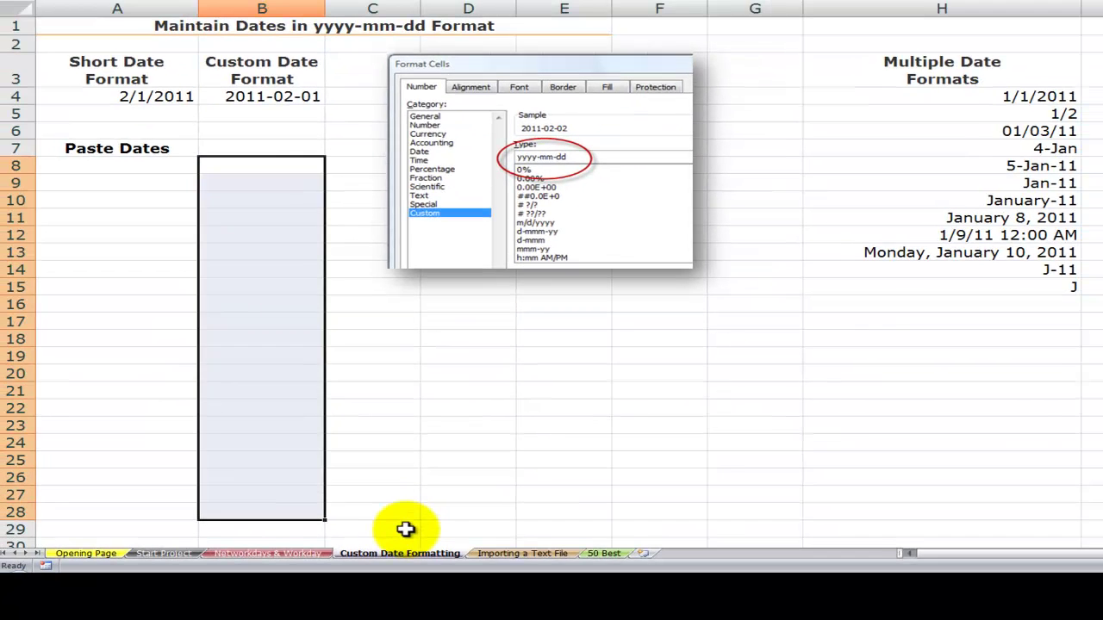
Copy the dates from H4:H15 into B8 using Match Destination Formatting.
left_click_drag(972, 99, 954, 290)
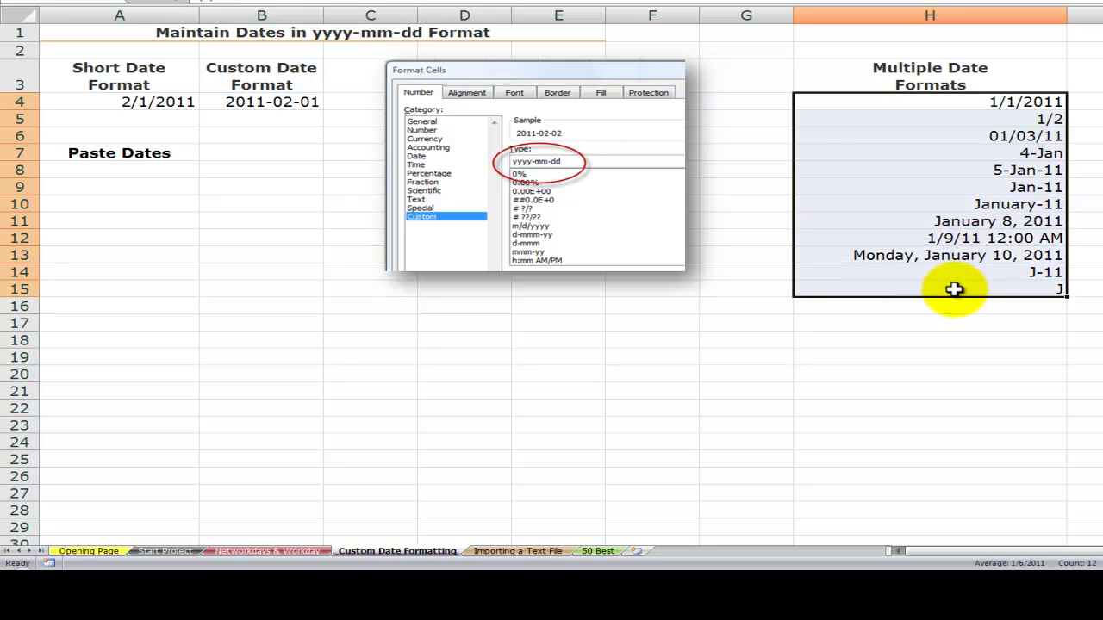
key("ctrl+c")
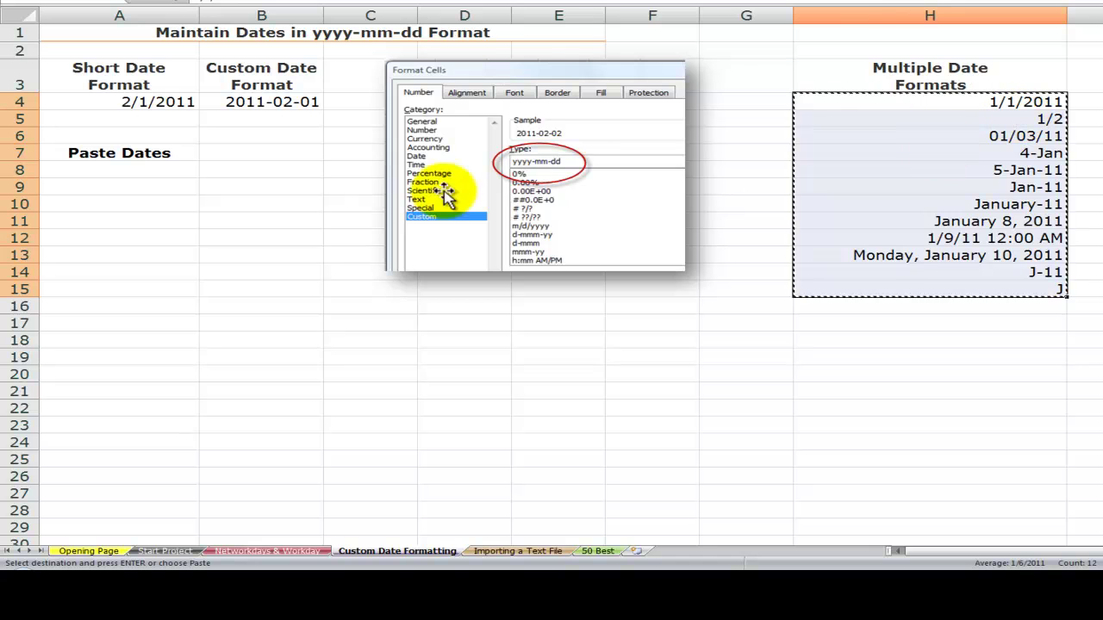
left_click(293, 171)
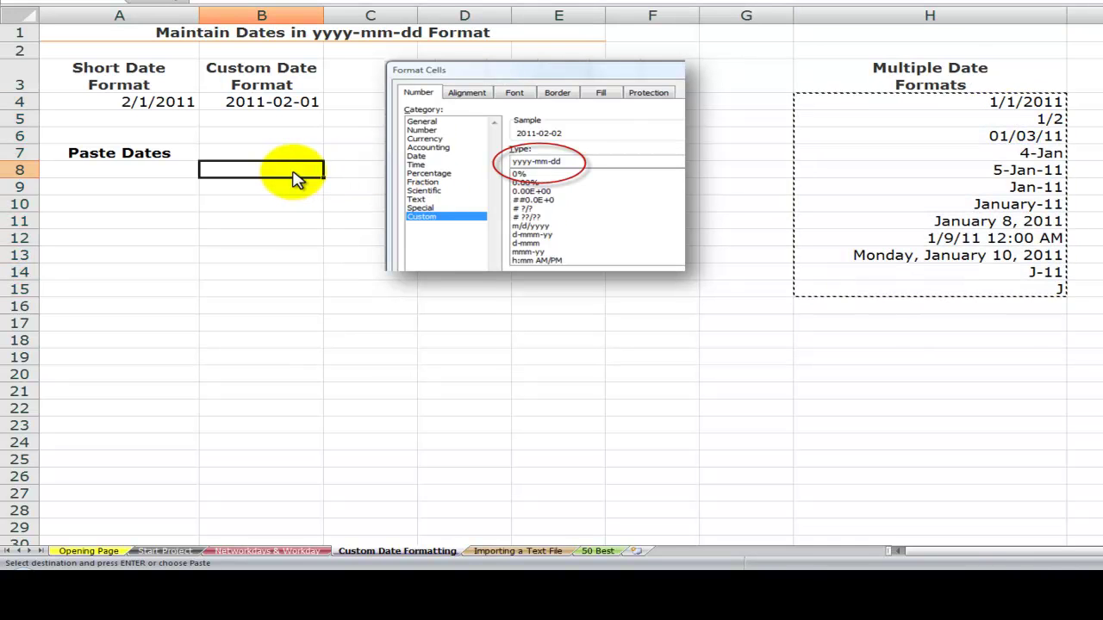
right_click(295, 178)
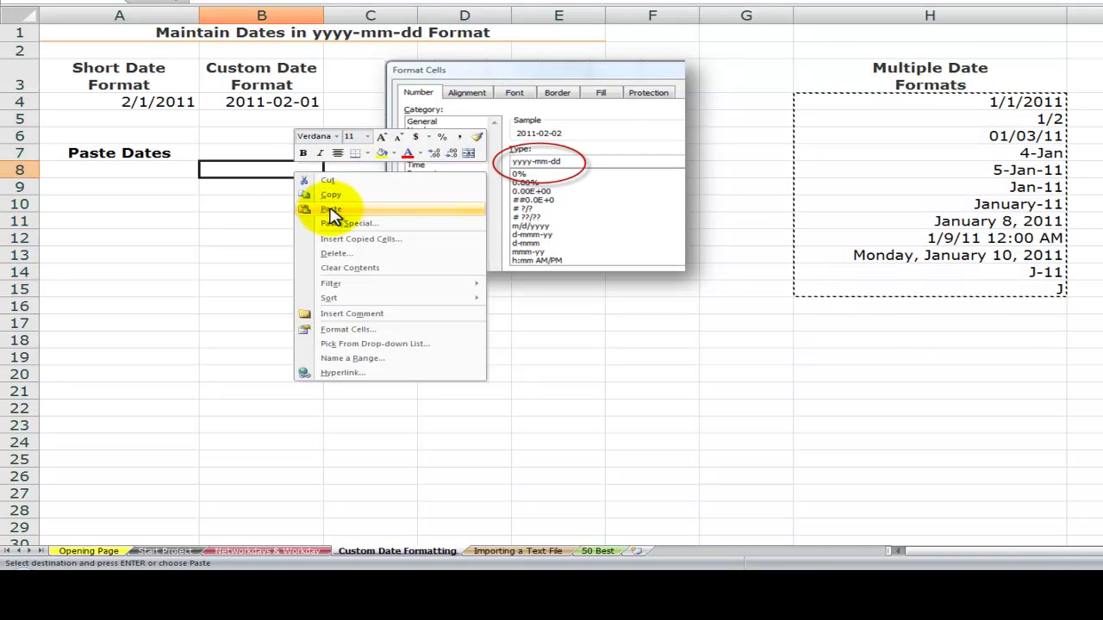
left_click(332, 210)
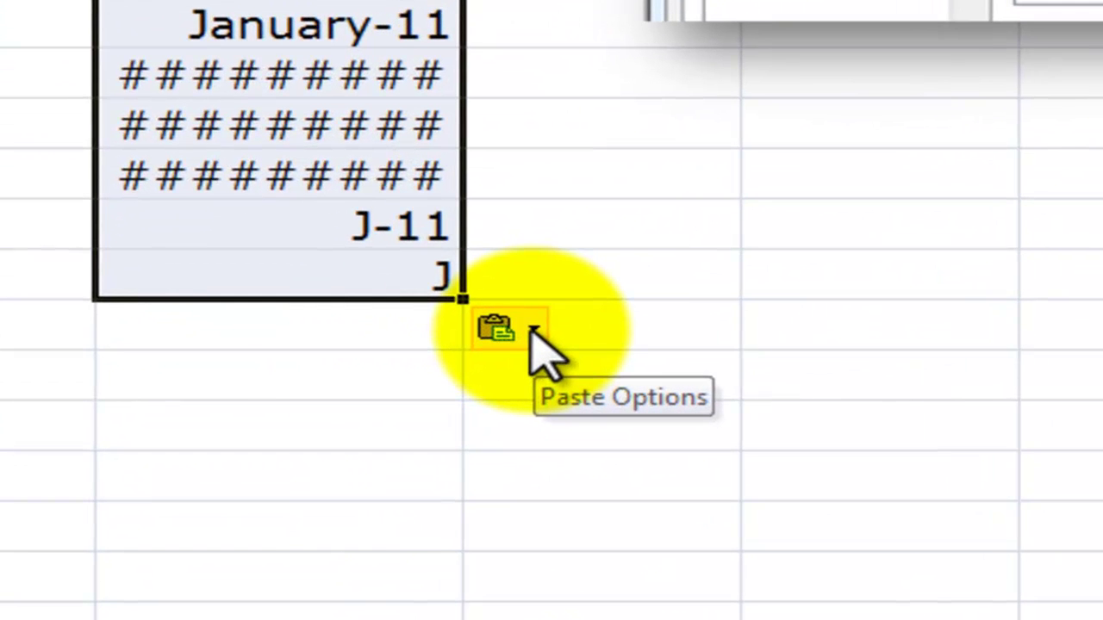
left_click(535, 332)
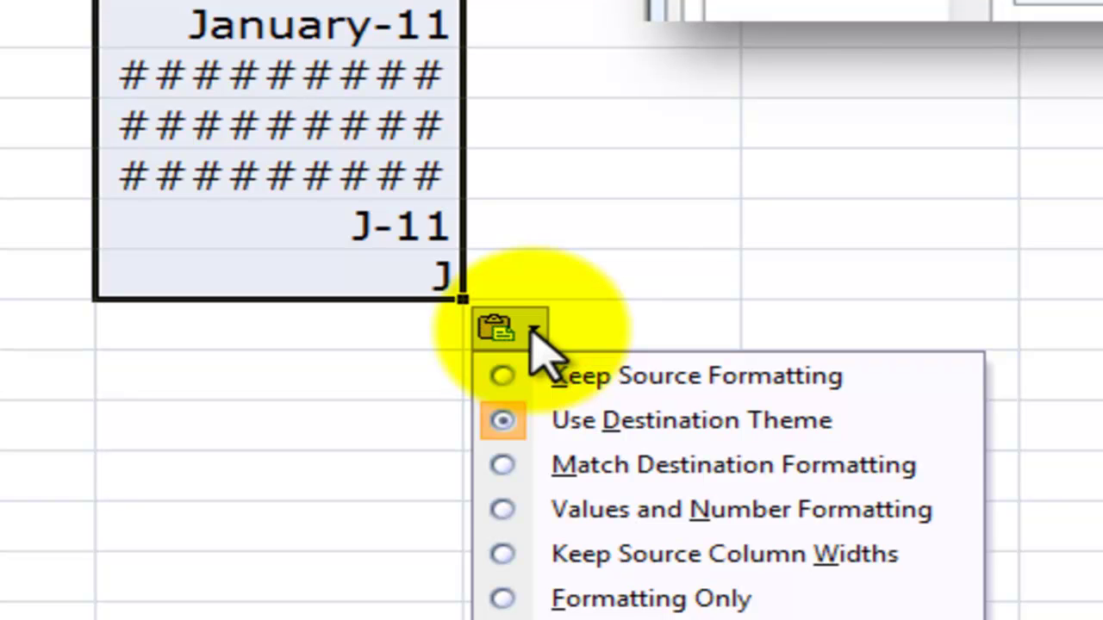
left_click(500, 470)
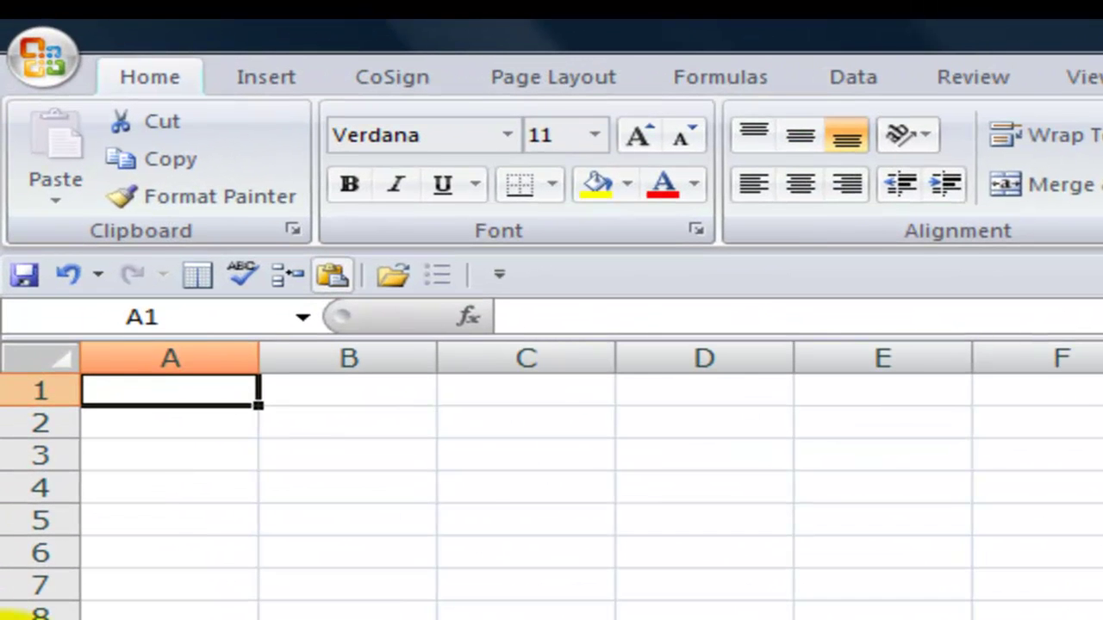
Import Dates.txt as delimited, tab-separated text into the existing sheet at $A$1.
left_click(879, 95)
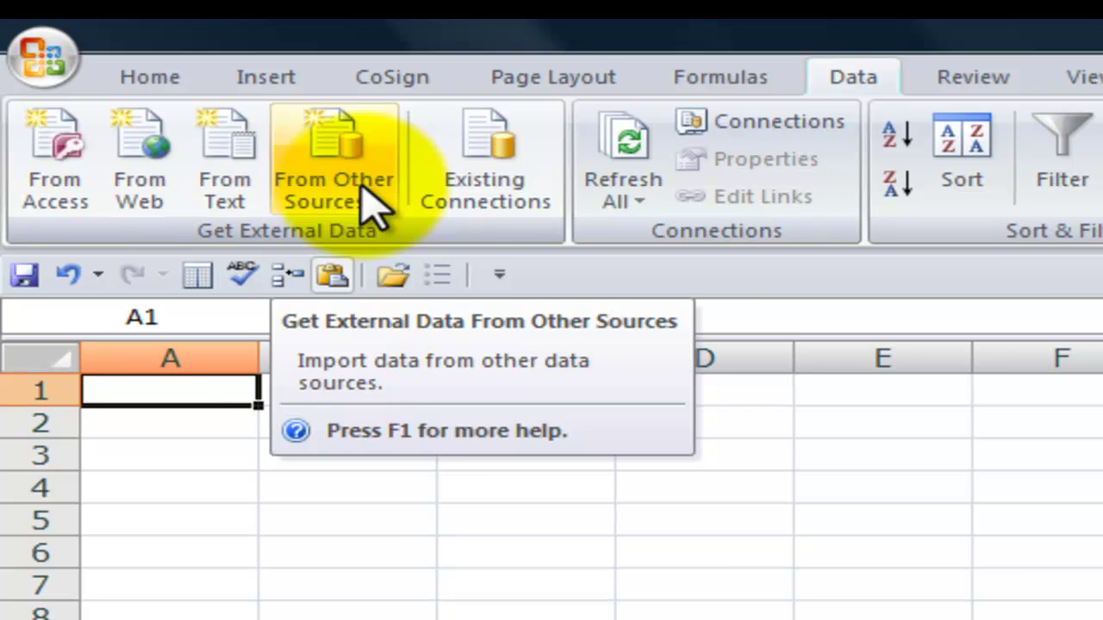
left_click(366, 204)
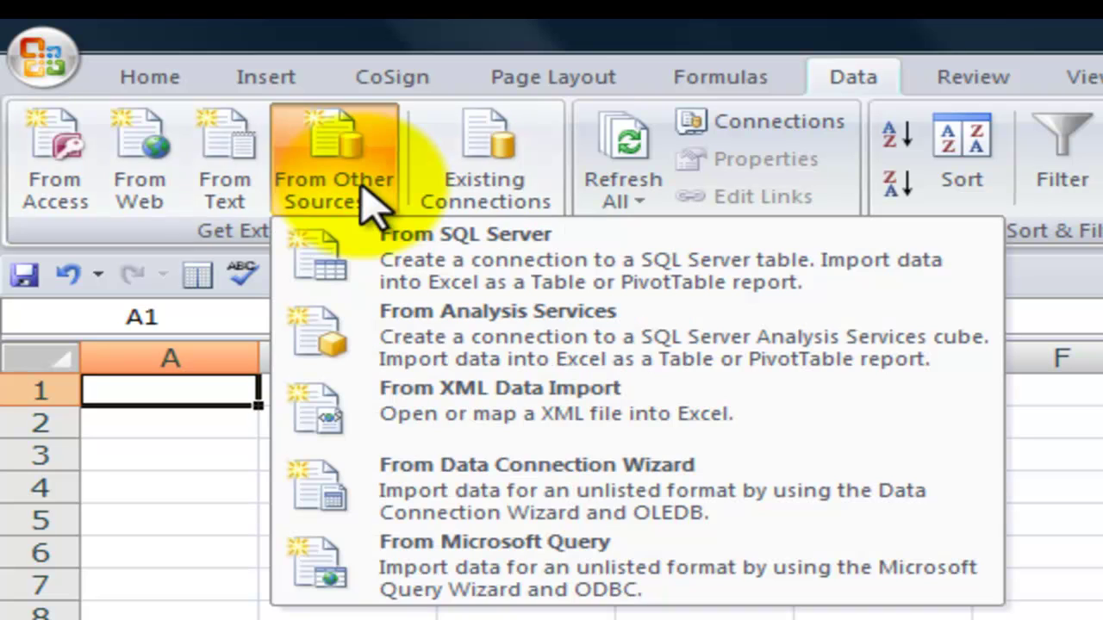
left_click(250, 176)
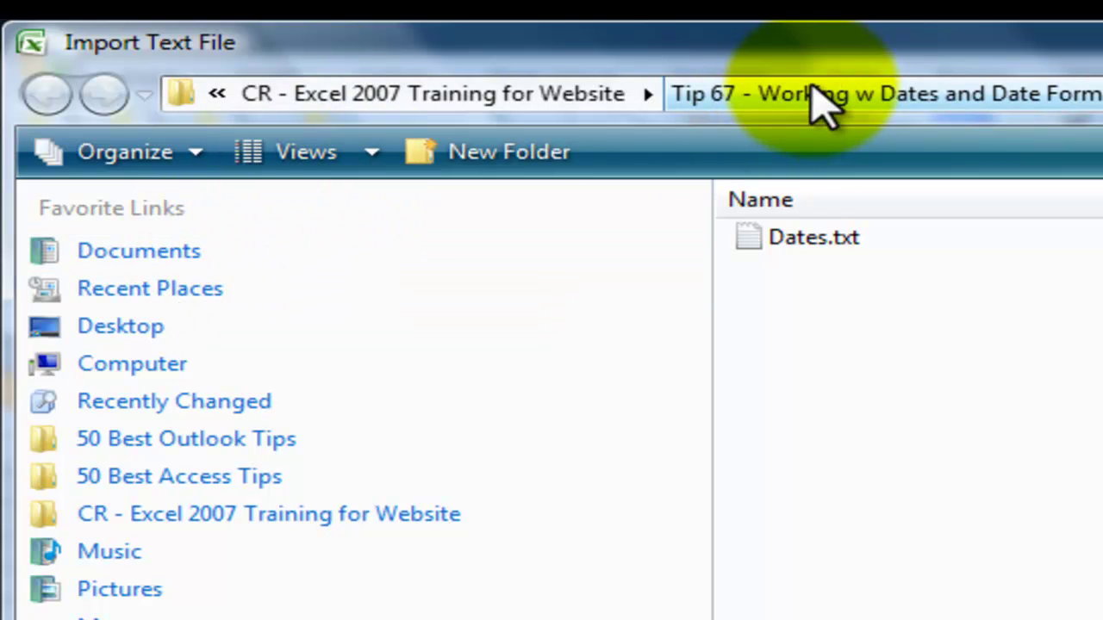
left_click(813, 91)
left_click(839, 238)
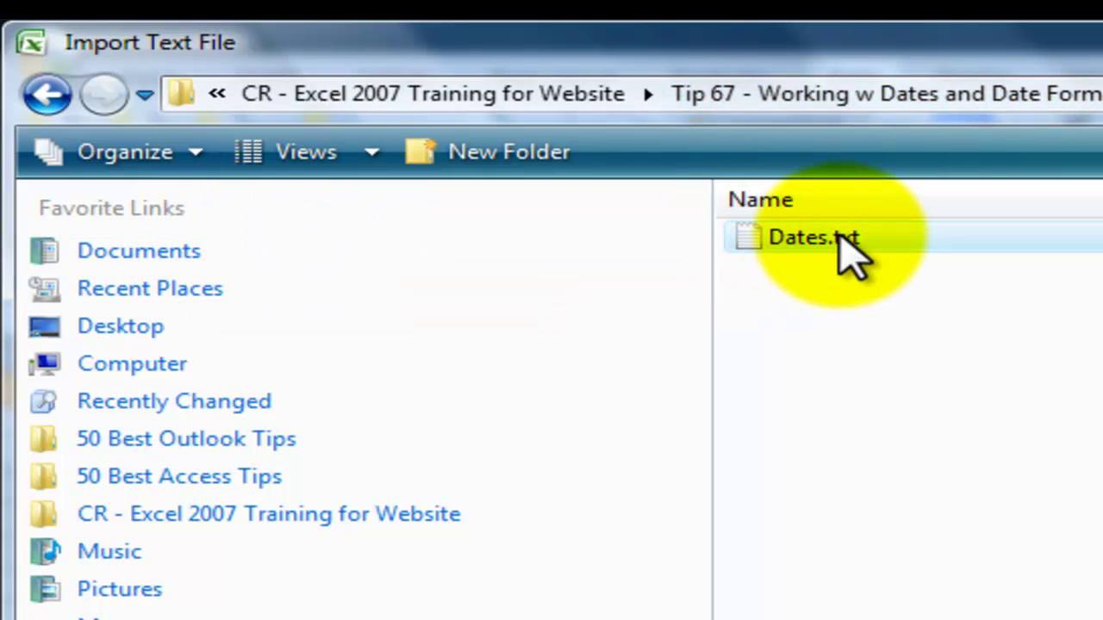
double_click(840, 240)
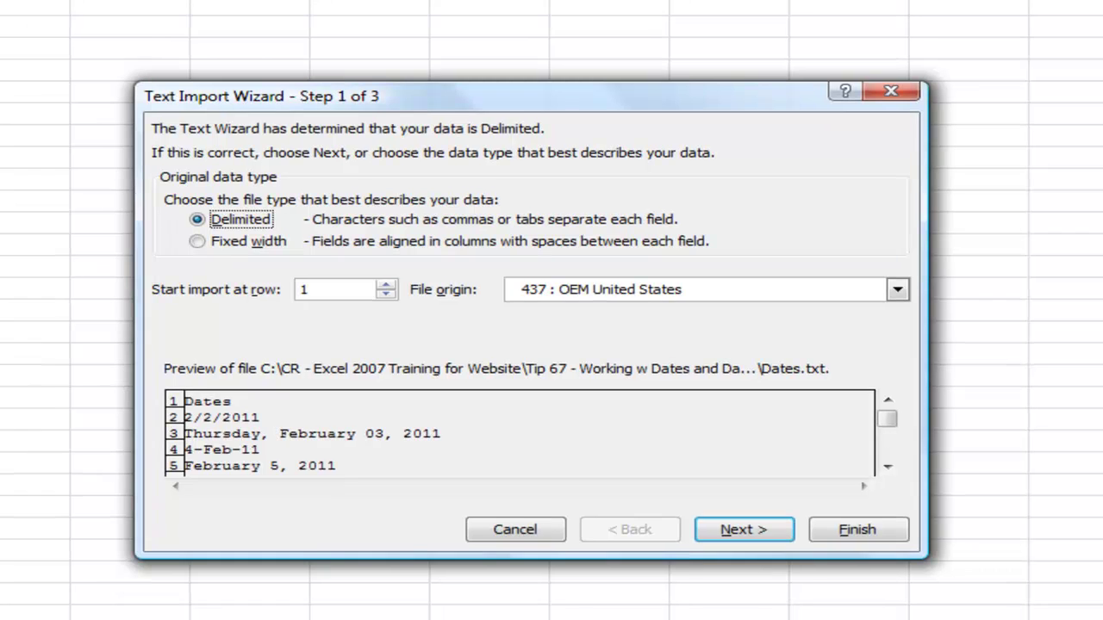
left_click(726, 526)
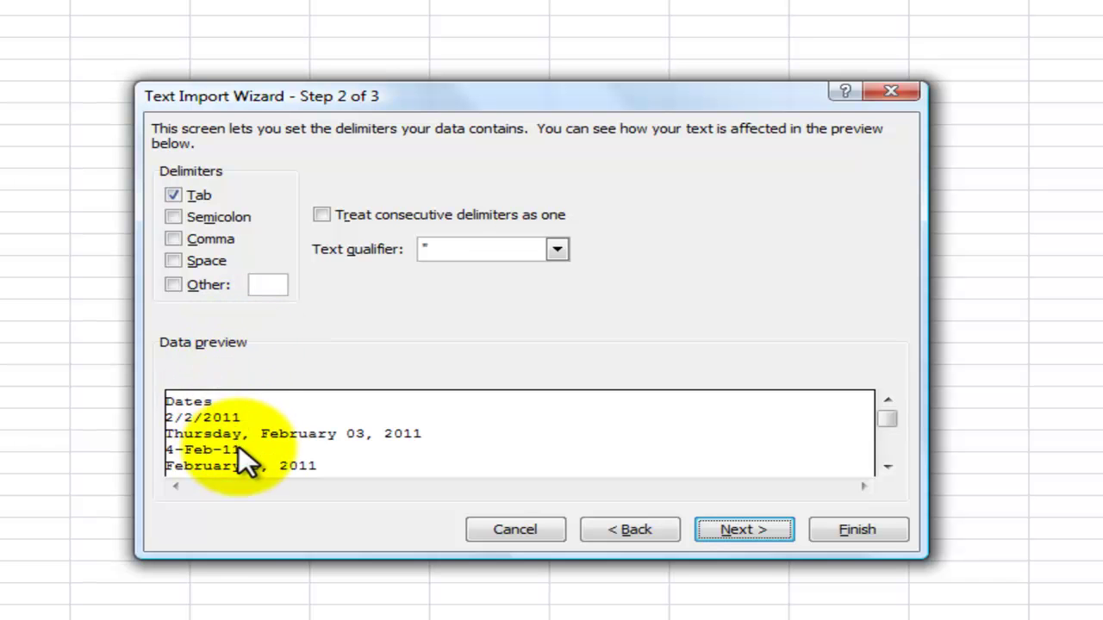
left_click(732, 529)
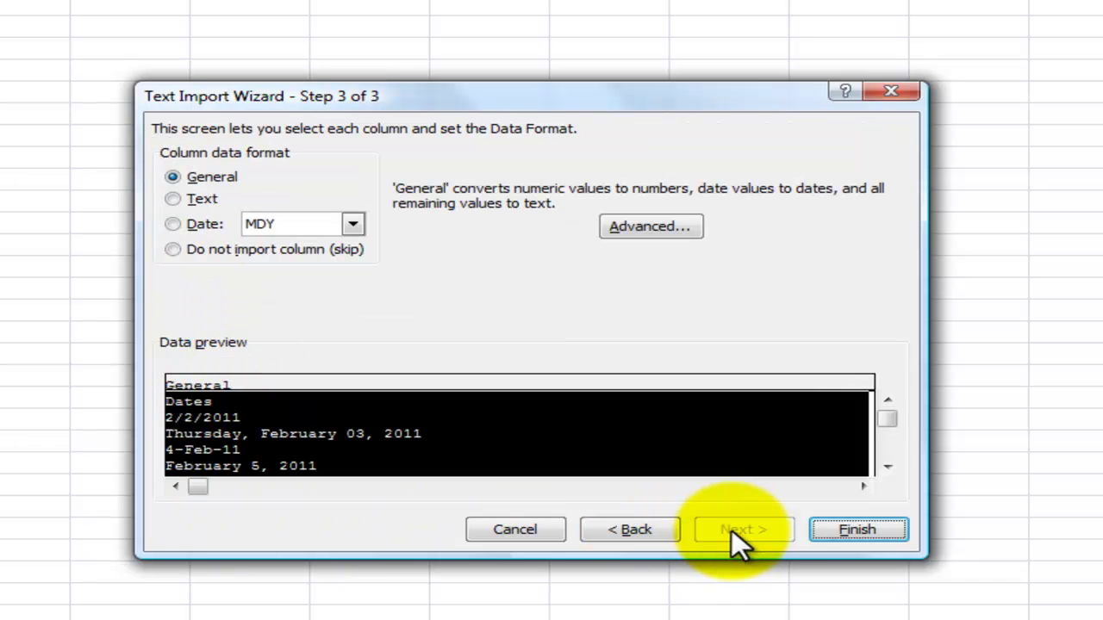
left_click(847, 527)
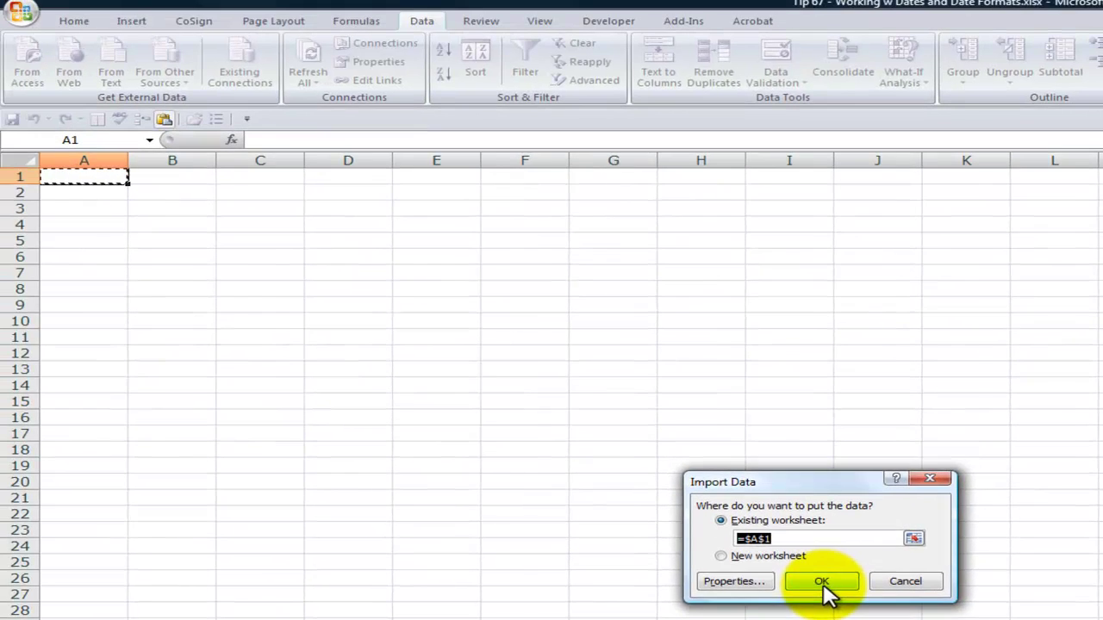
left_click(821, 582)
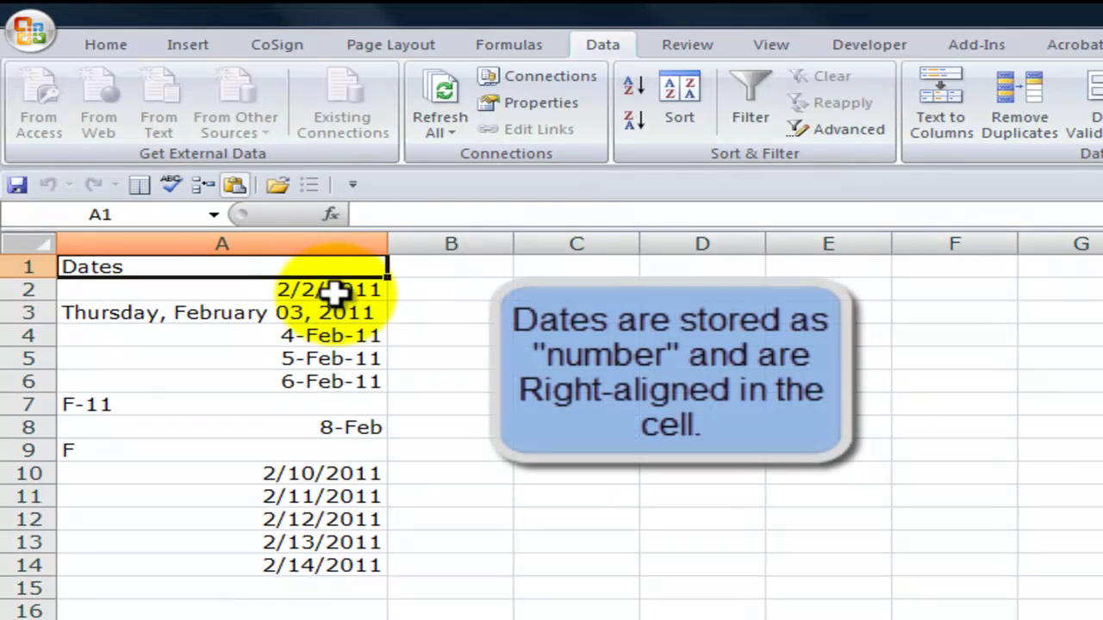
Inspect the imported date entries in A2, A7 and A3.
left_click(335, 293)
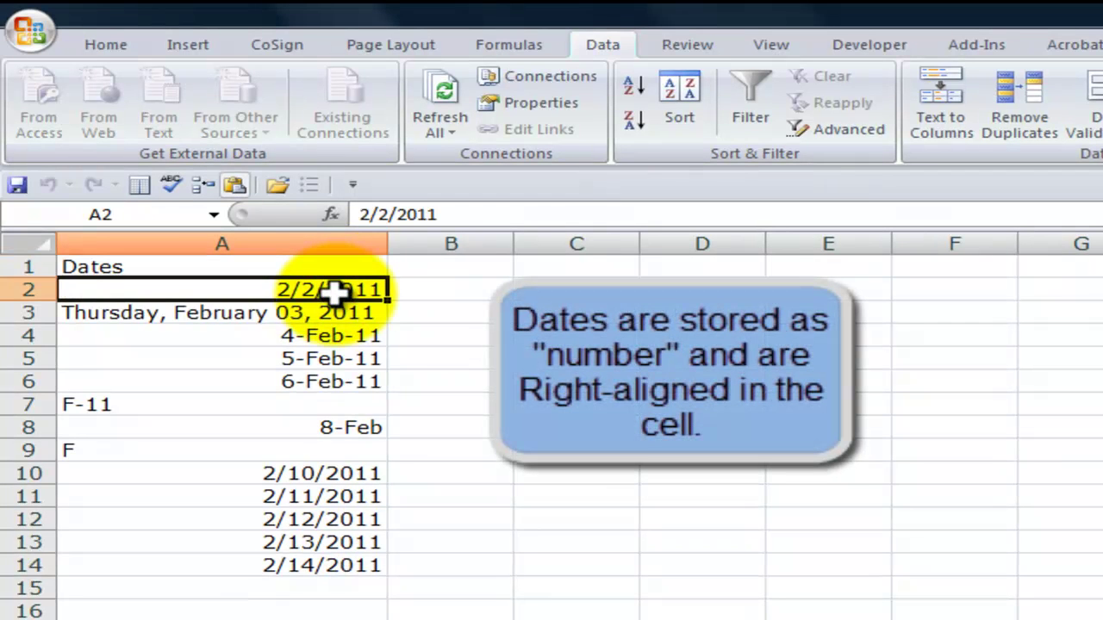
left_click(115, 407)
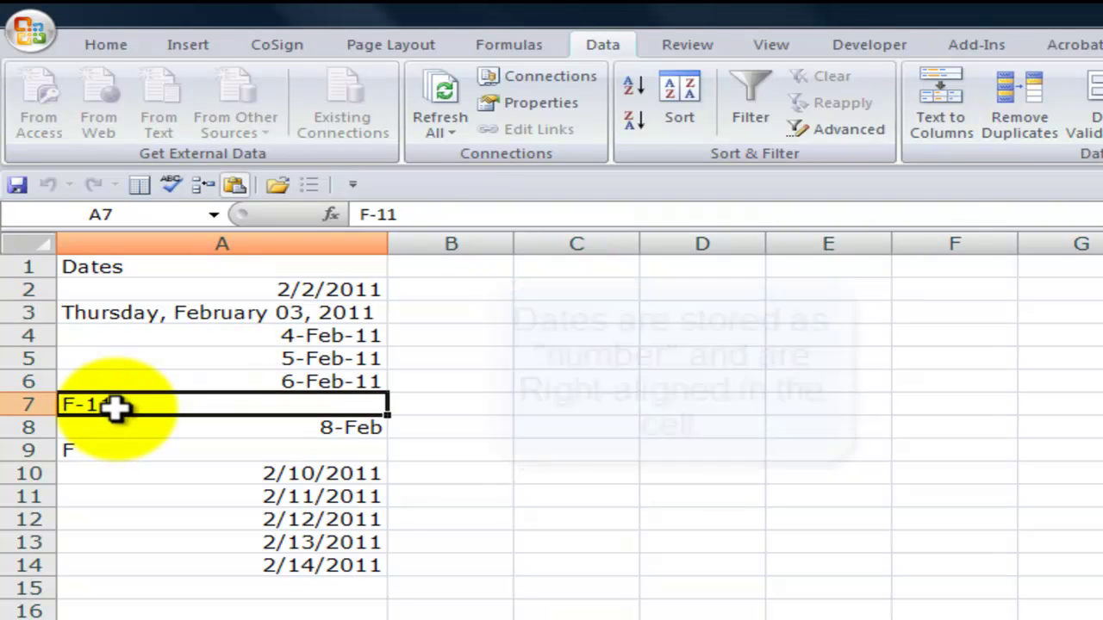
left_click(315, 289)
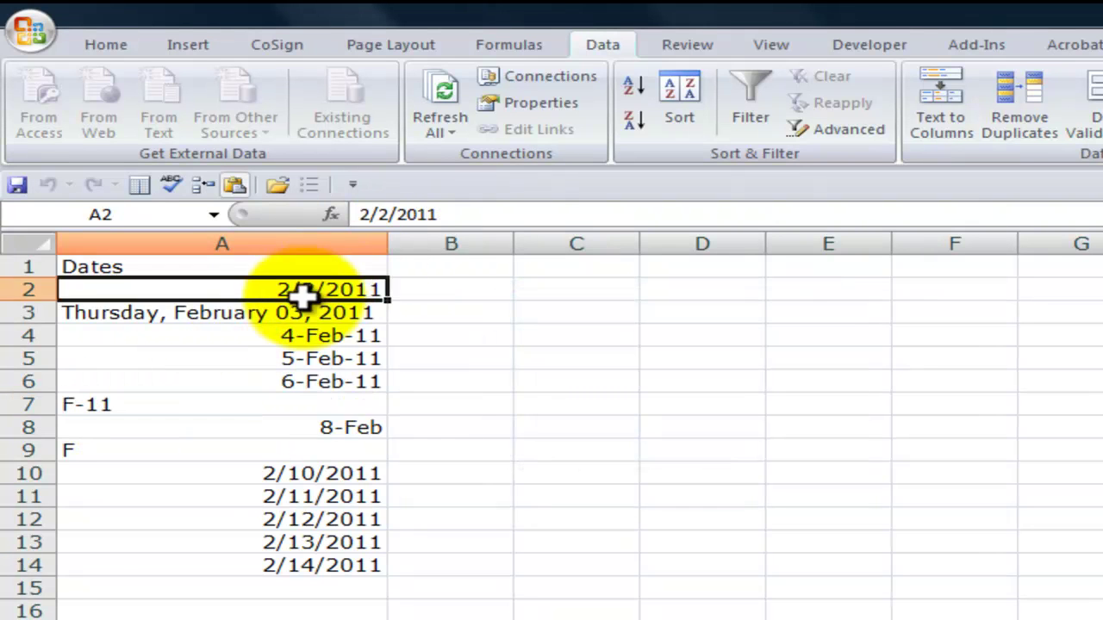
left_click(278, 313)
left_click(608, 213)
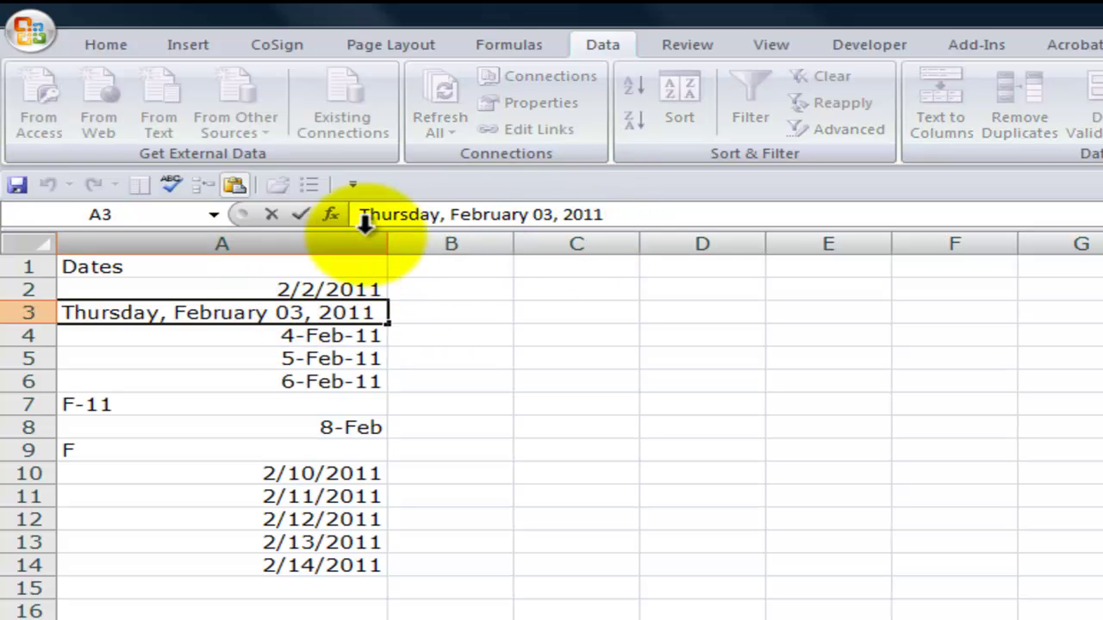
Widen column A to fit the dates, then check the entries in A10 and A9.
left_click(395, 233)
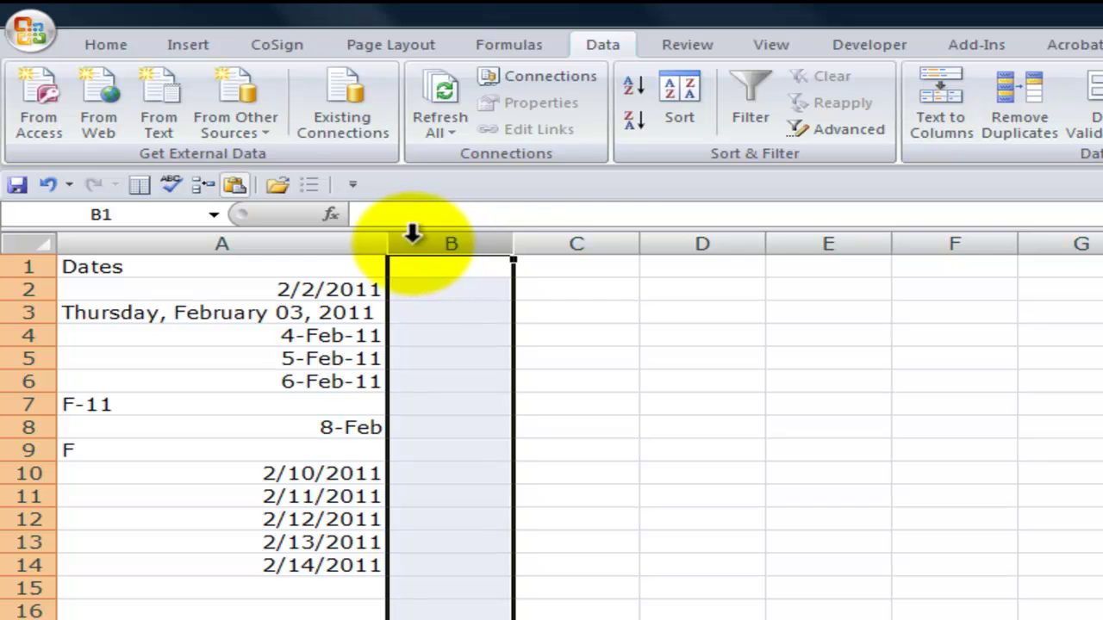
left_click_drag(394, 242, 488, 245)
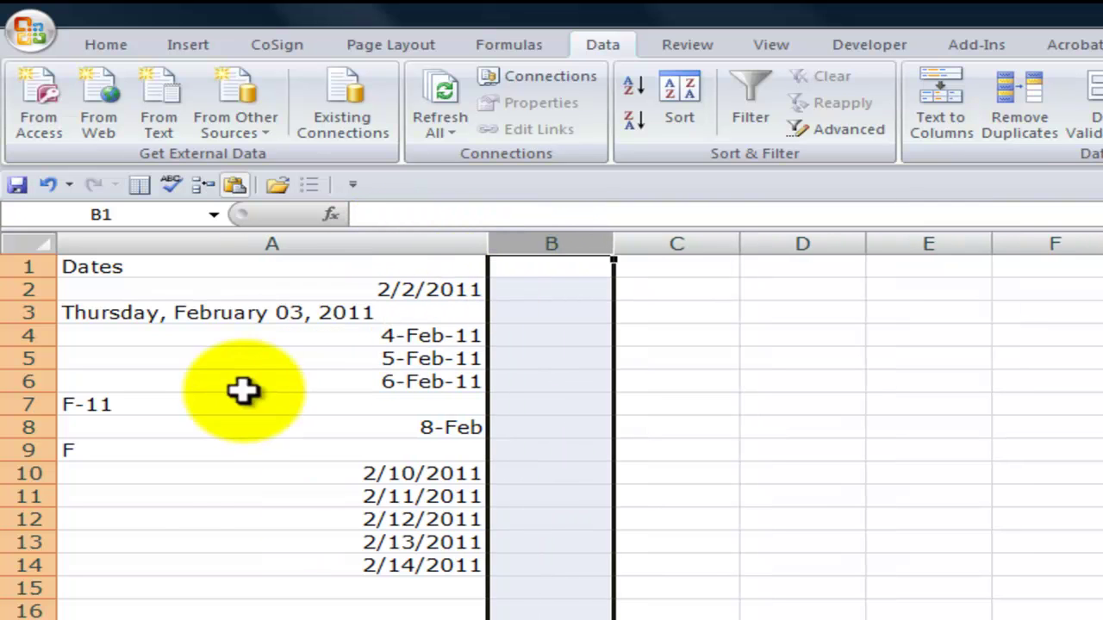
left_click(144, 462)
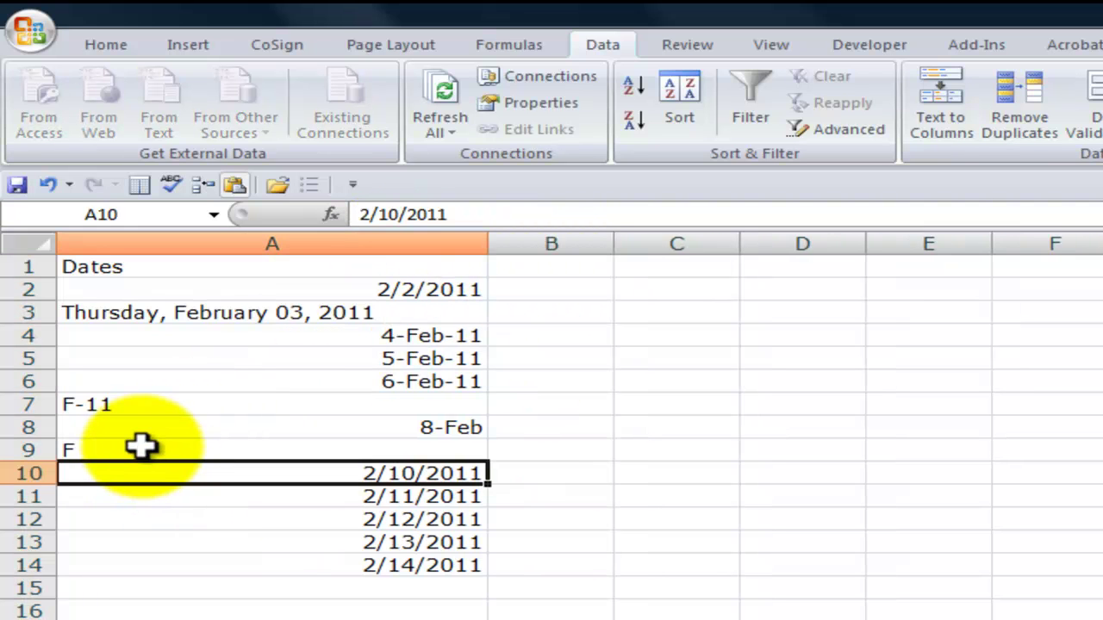
left_click(141, 446)
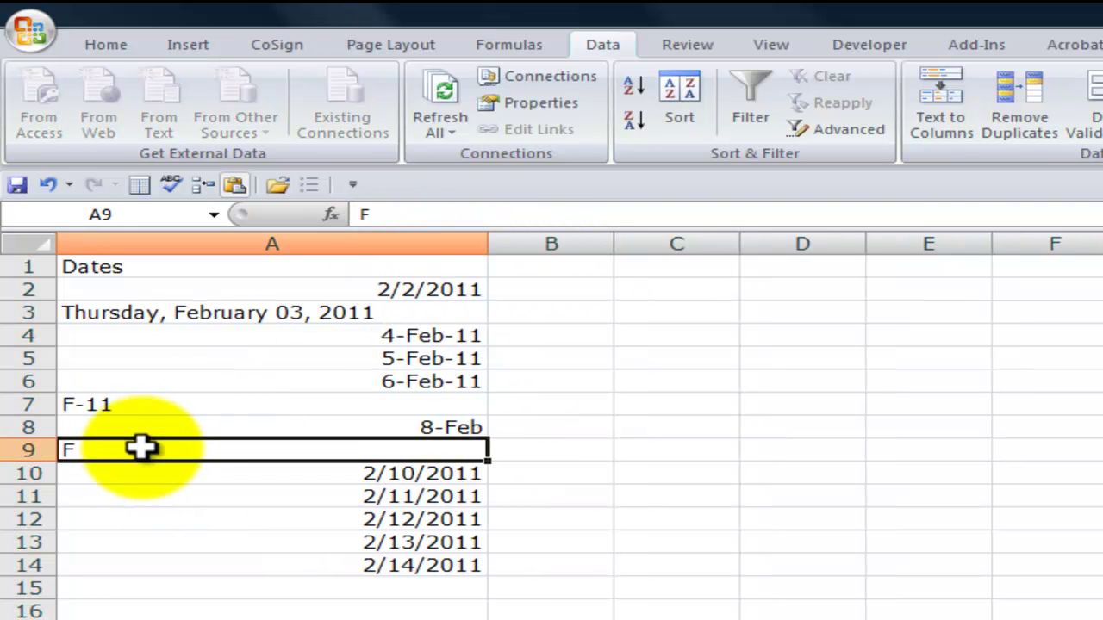
left_click(382, 244)
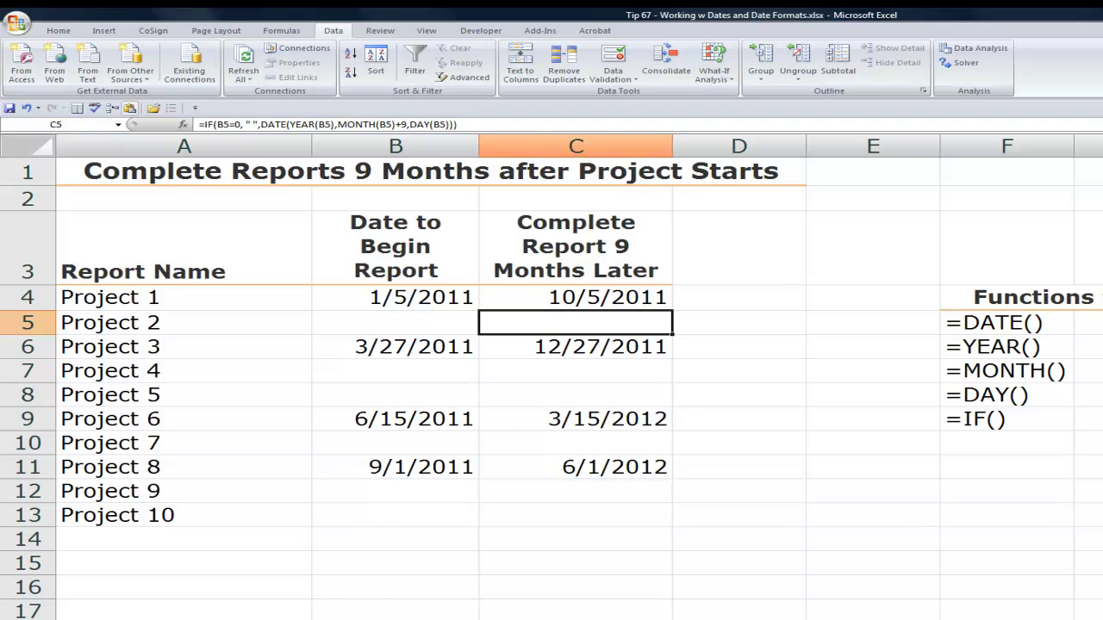
View the NETWORKDAYS formula in C4 and WORKDAY formula in C8 without changing them.
left_click(580, 297)
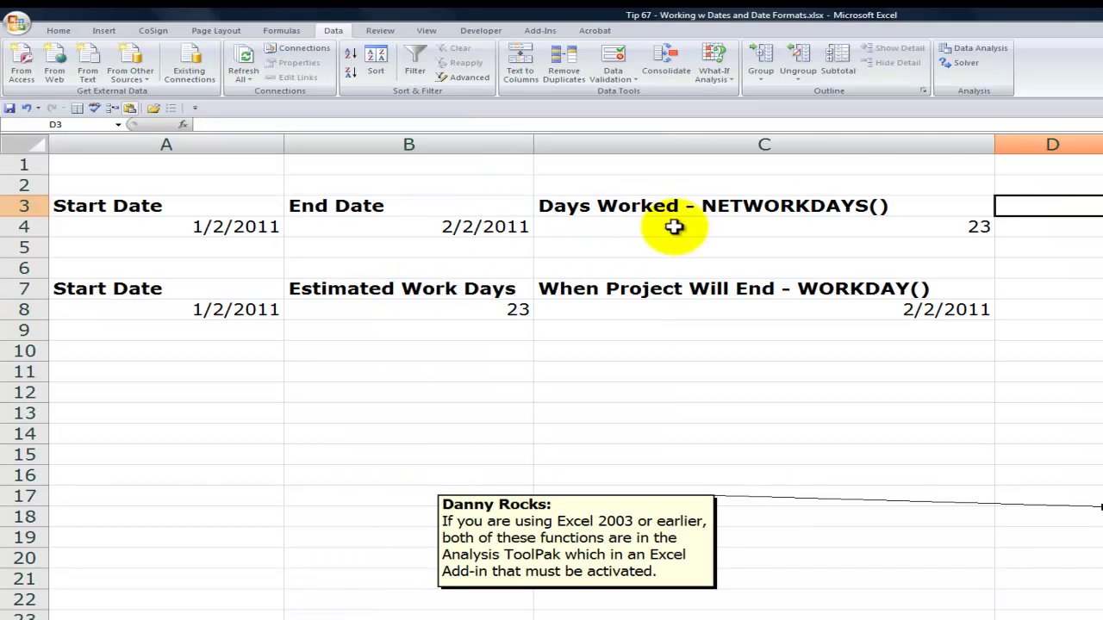
left_click(729, 220)
double_click(733, 226)
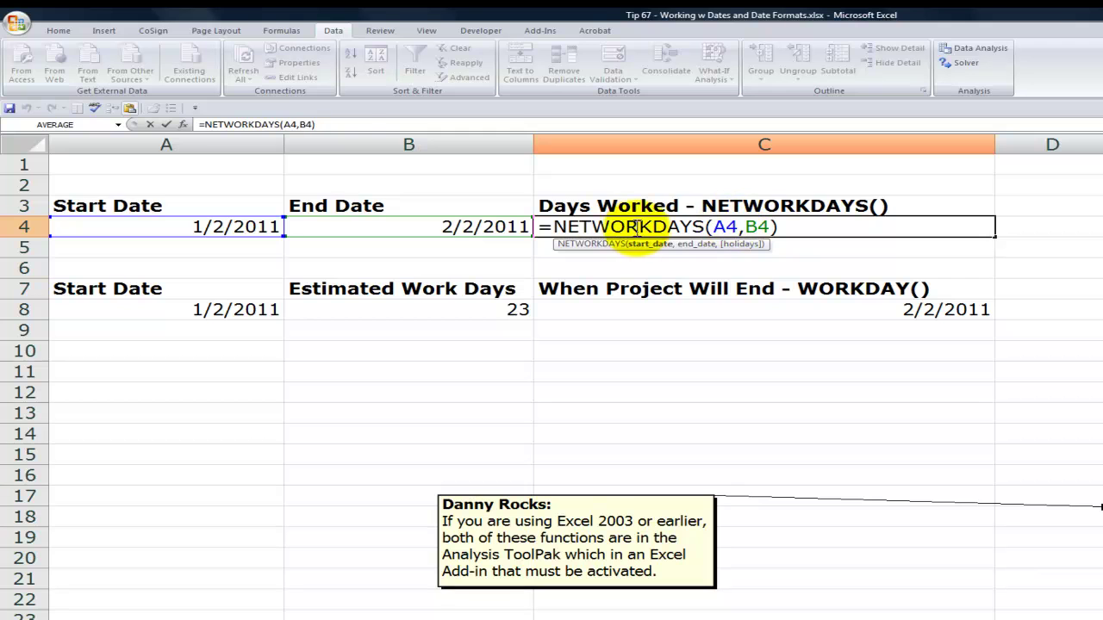
key("Escape")
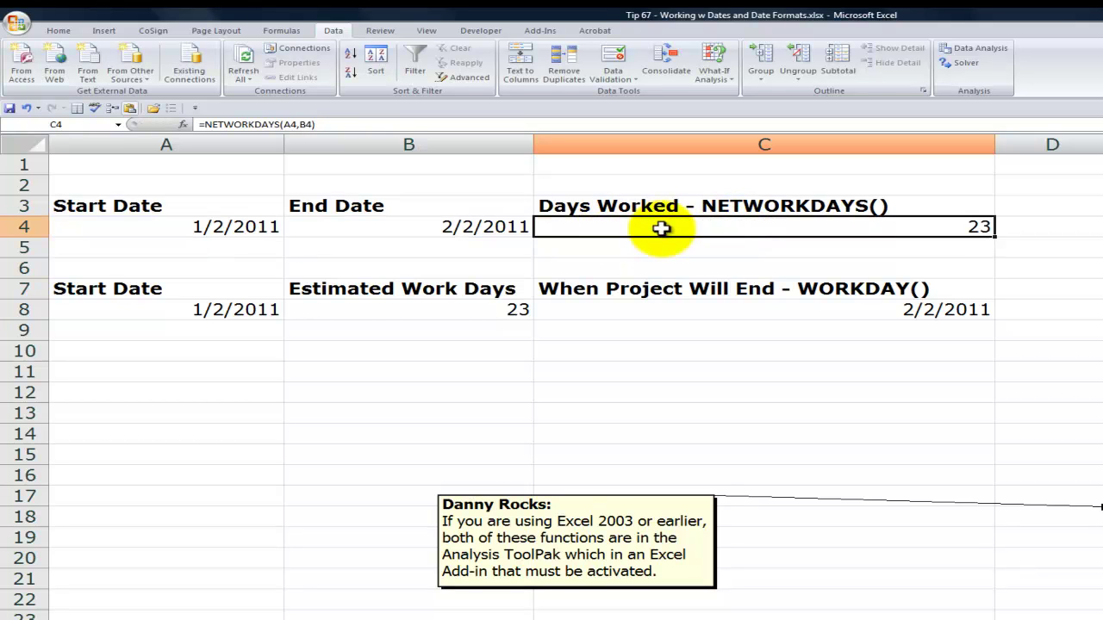
double_click(668, 309)
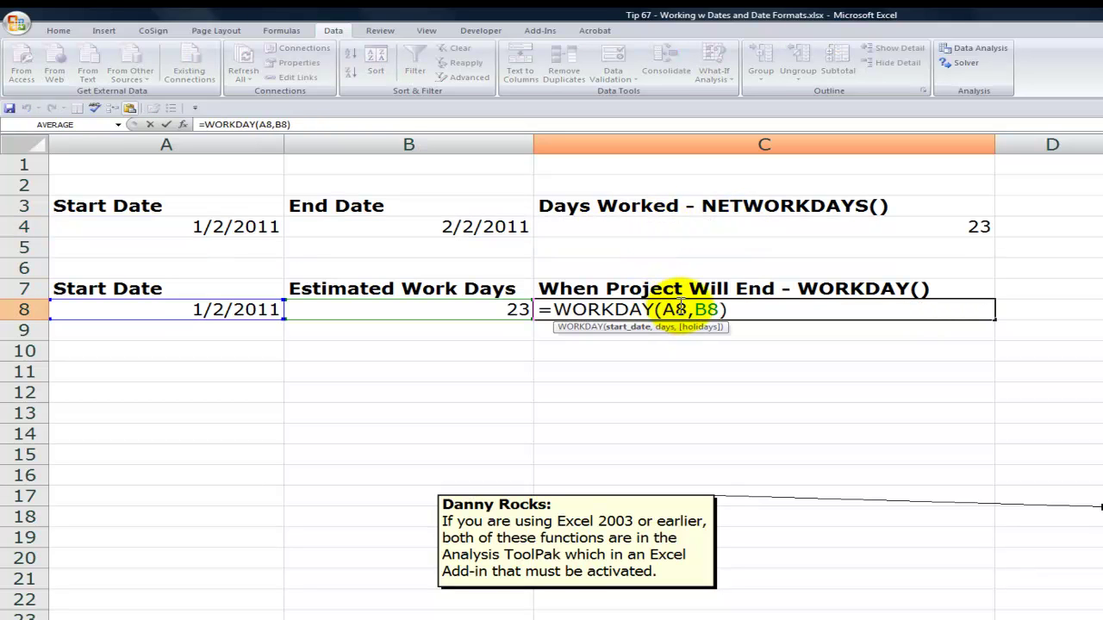
key("ctrl+Return")
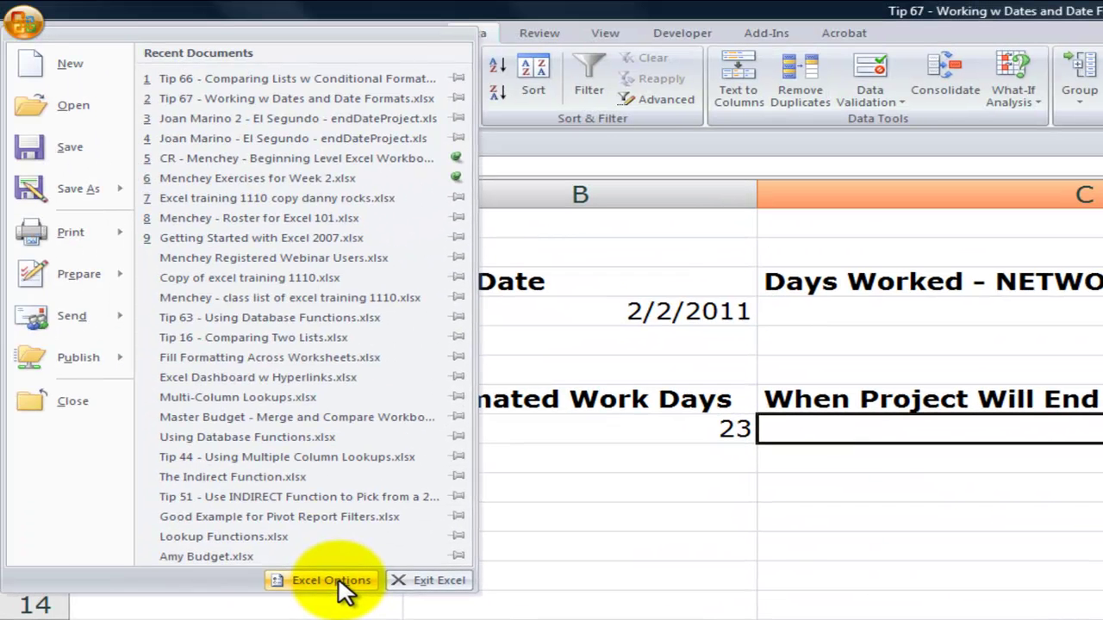
left_click(332, 580)
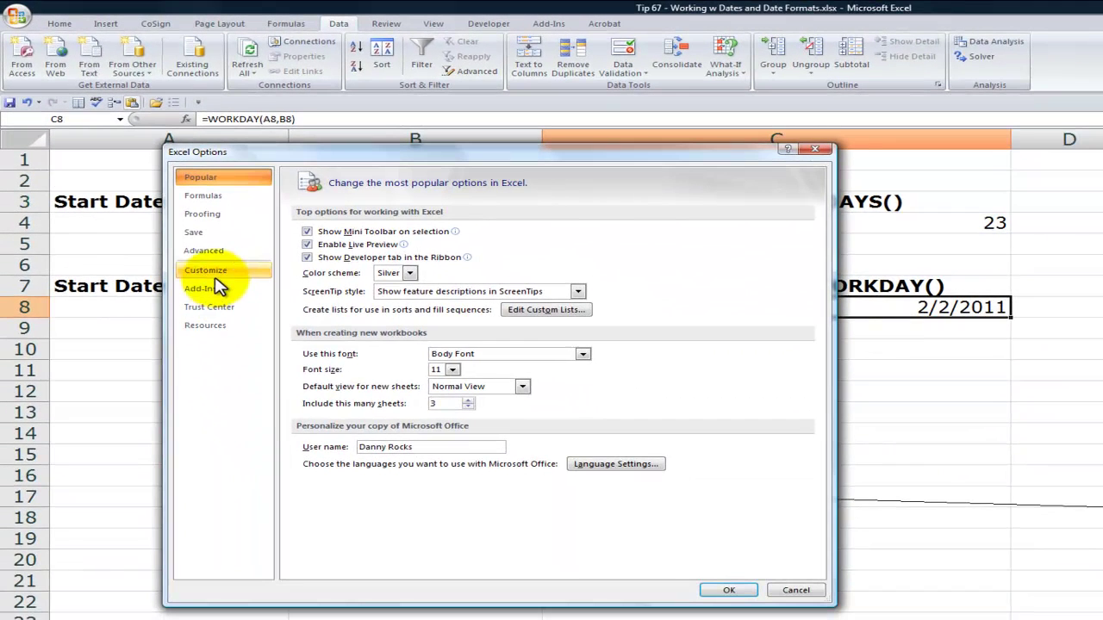
left_click(217, 291)
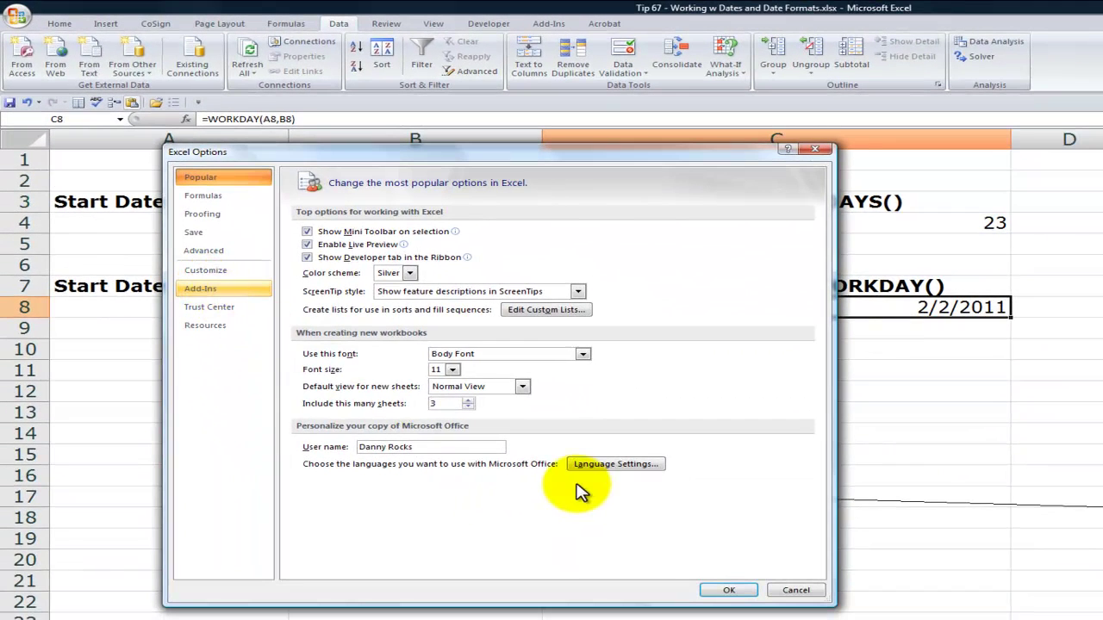
left_click(209, 288)
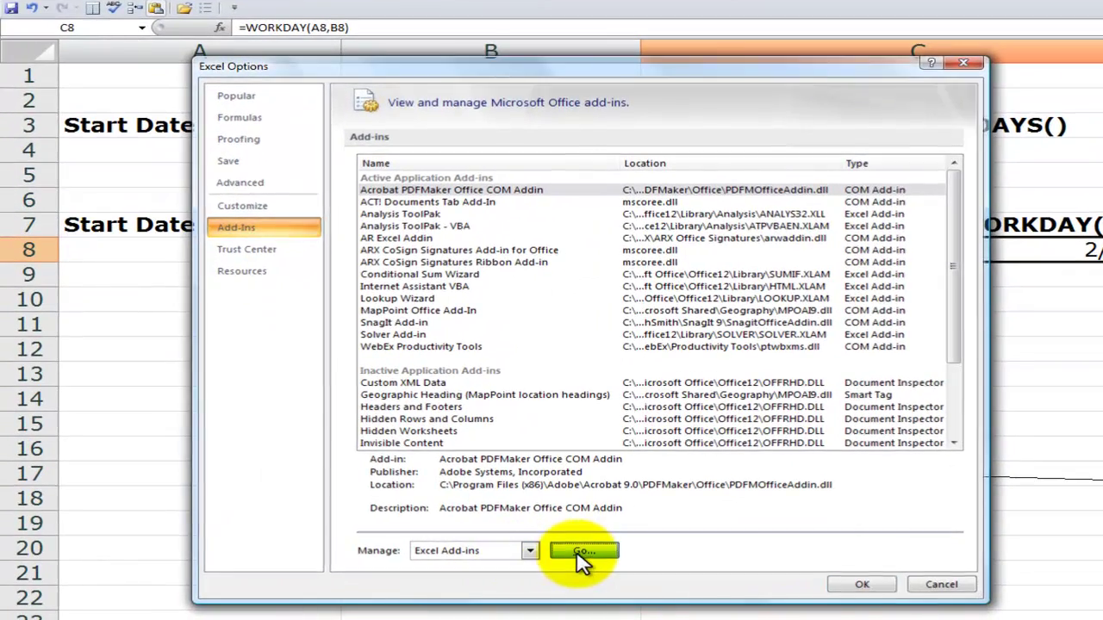
left_click(580, 551)
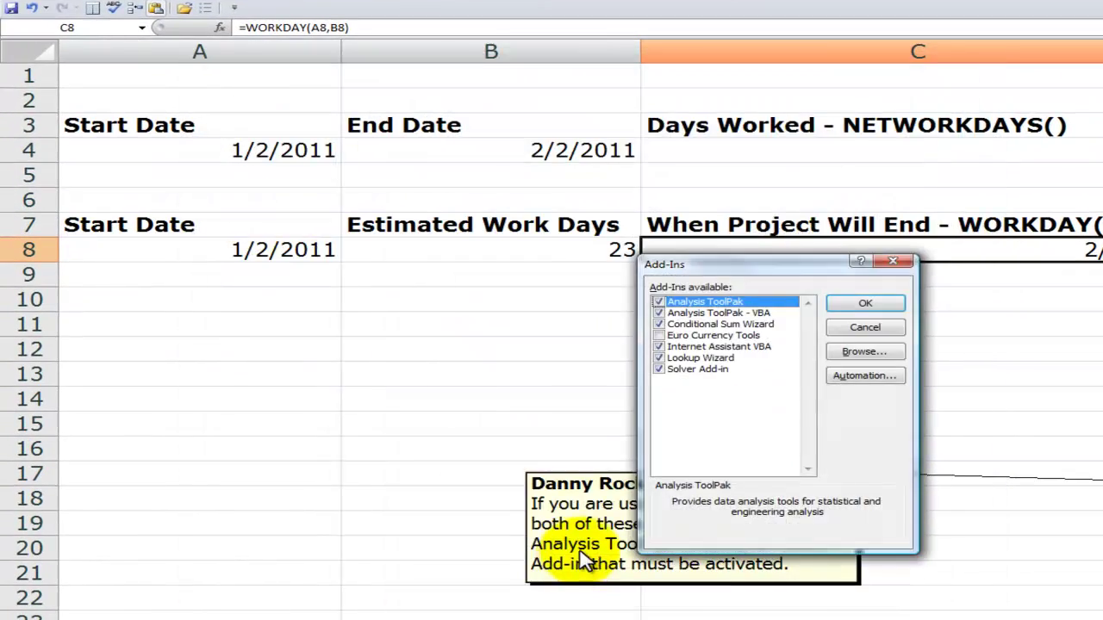
left_click(731, 144)
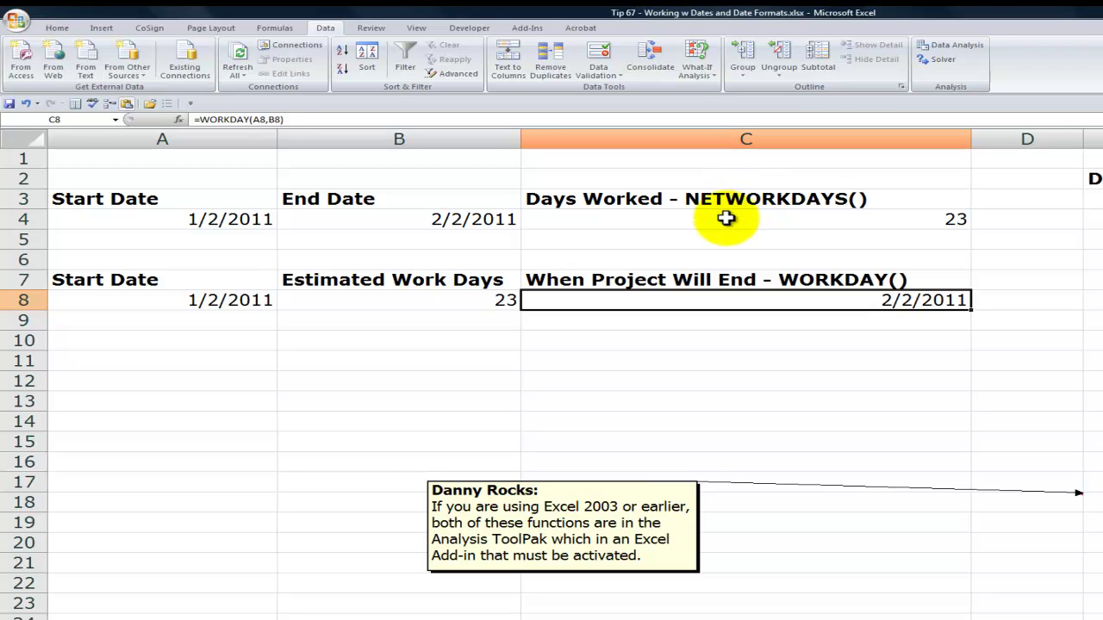
Add the absolute range $E$3:$E$11 as Holidays in C4's NETWORKDAYS formula.
left_click(727, 219)
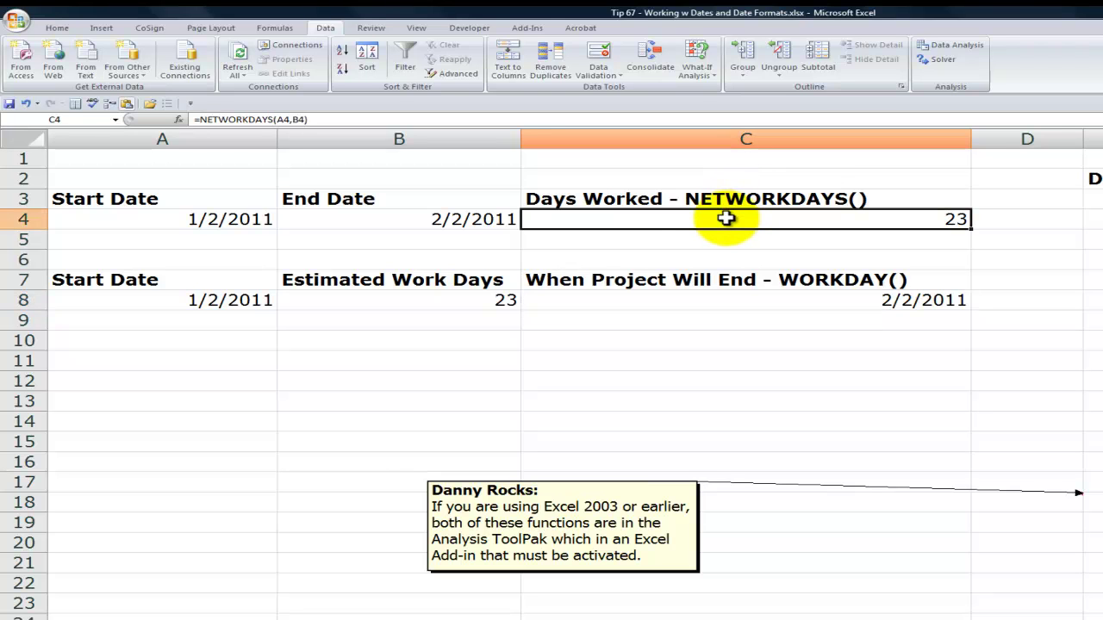
double_click(727, 219)
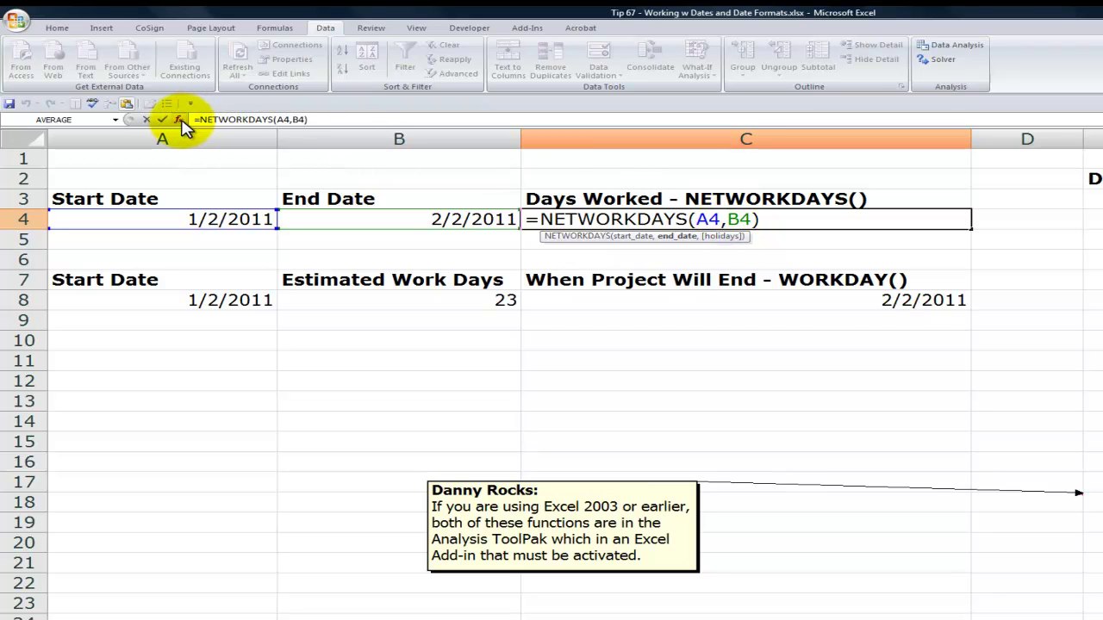
left_click(179, 120)
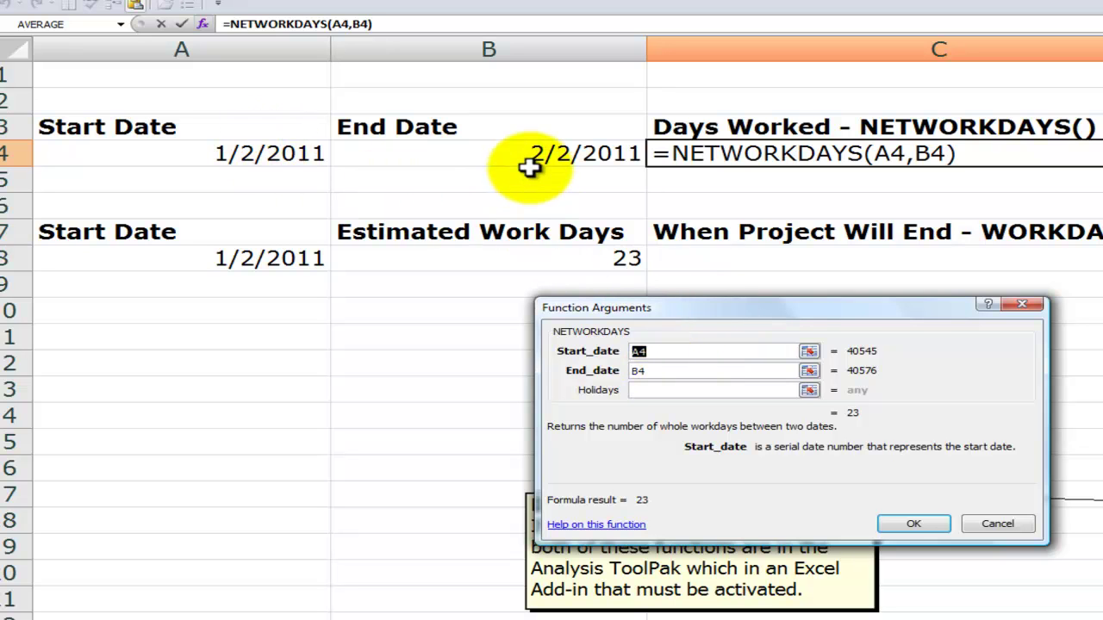
left_click(680, 390)
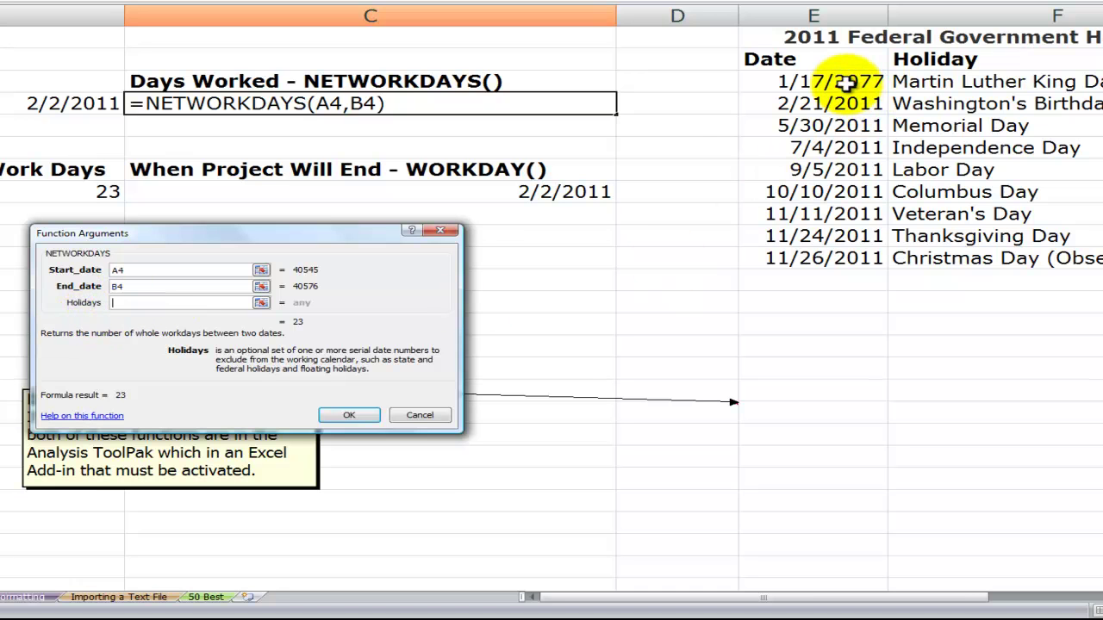
left_click_drag(845, 82, 839, 260)
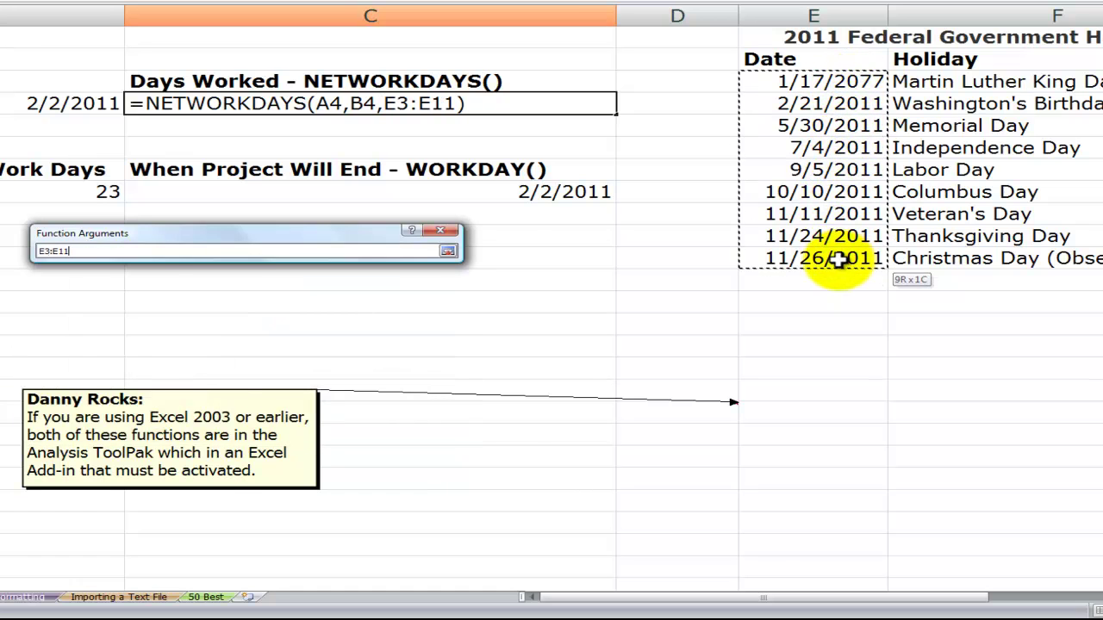
left_click_drag(839, 260, 839, 260)
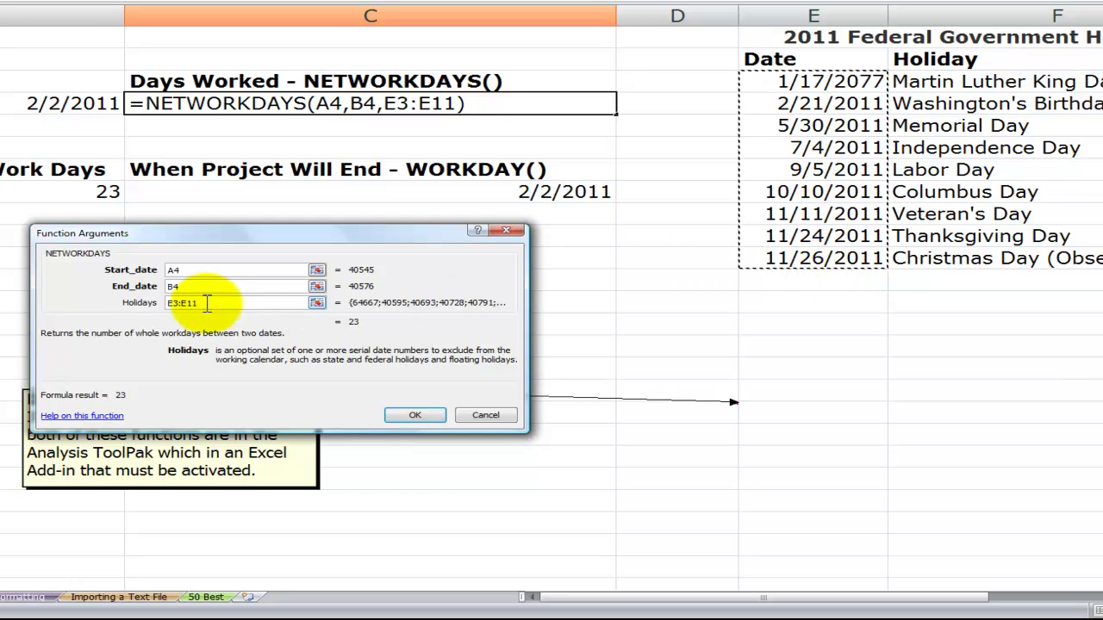
key("F4")
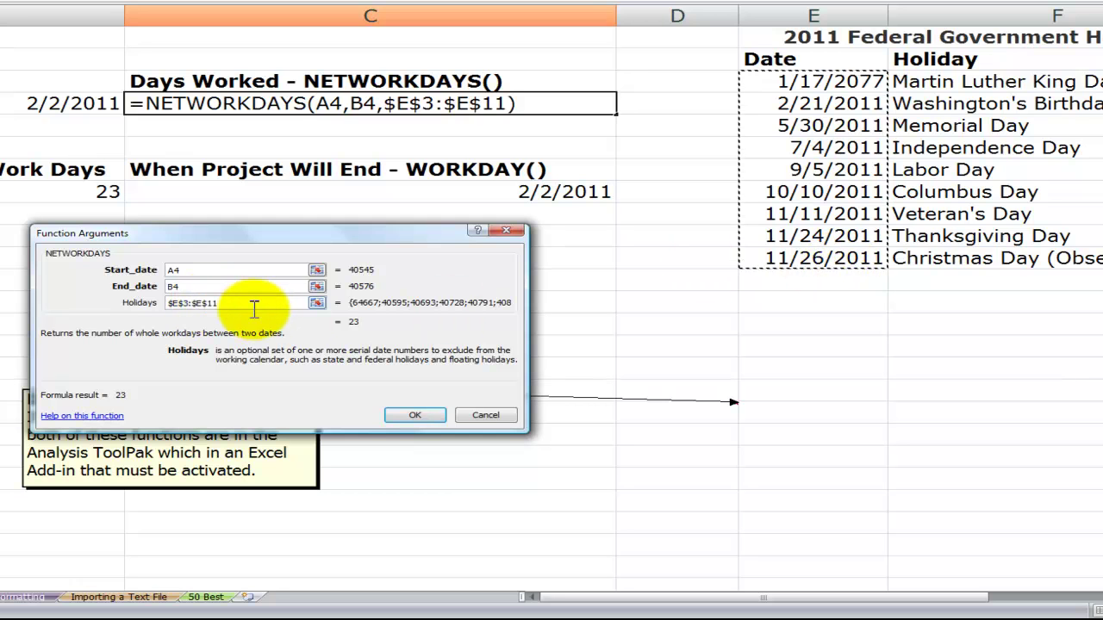
left_click(405, 417)
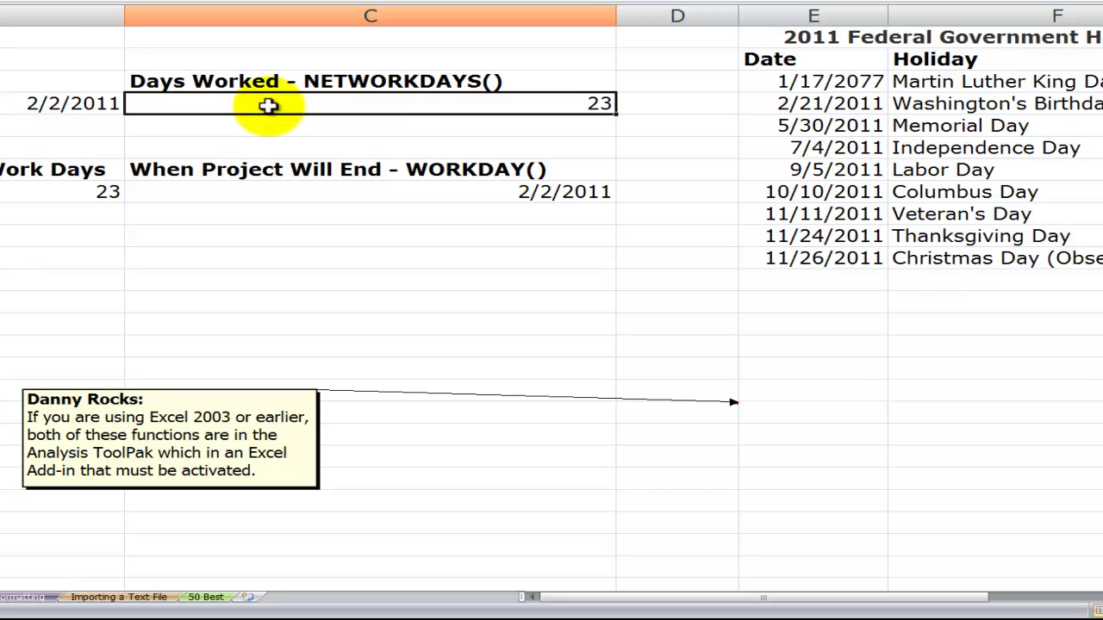
Confirm the C4 formula now uses A4, B4 and the holiday range.
double_click(269, 105)
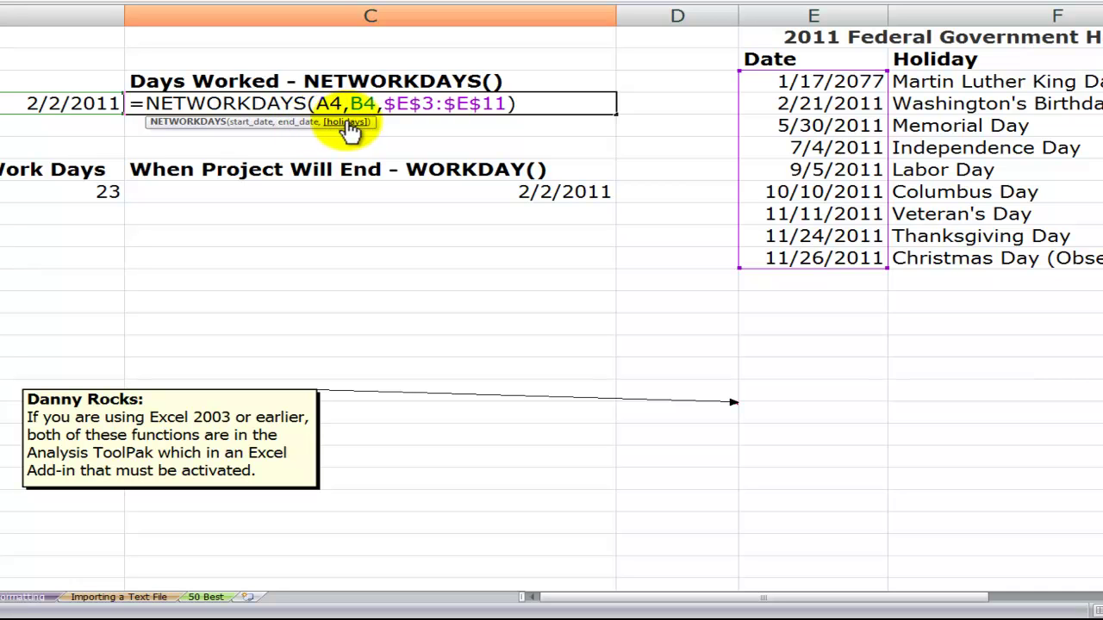
key("Escape")
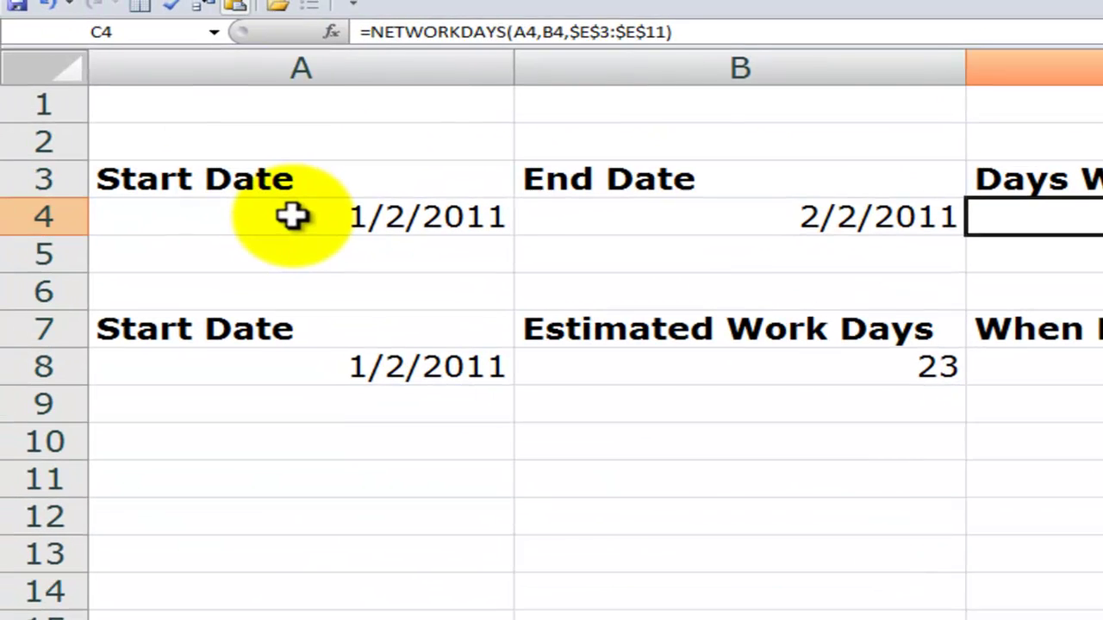
left_click(293, 216)
Change the end date in B4 to 7/5/2011, raising days worked to 129.
left_click(731, 223)
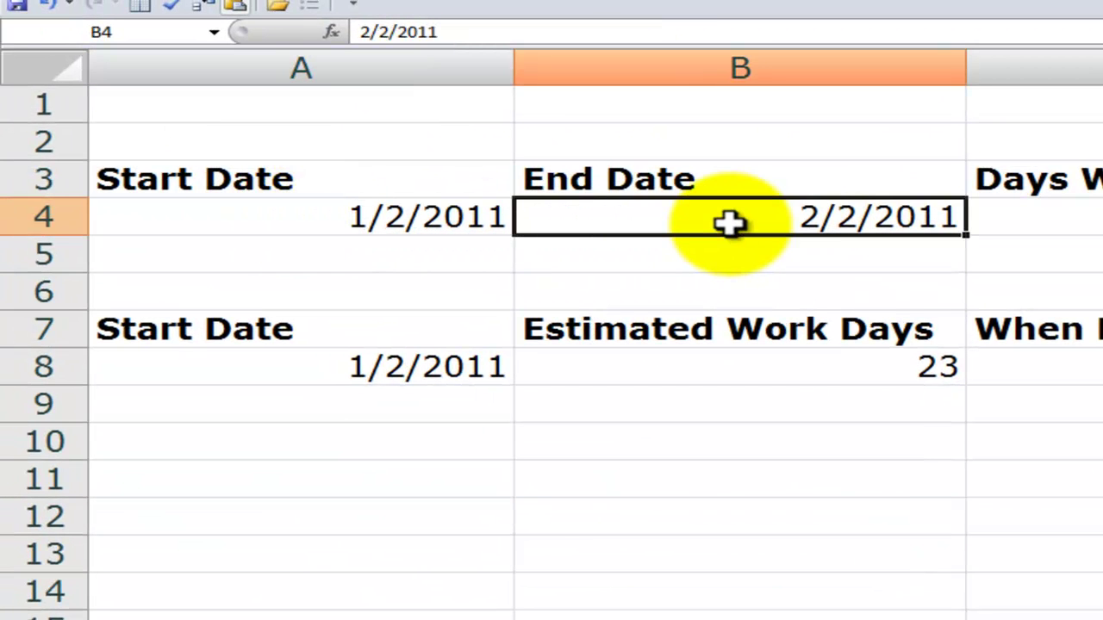
double_click(374, 32)
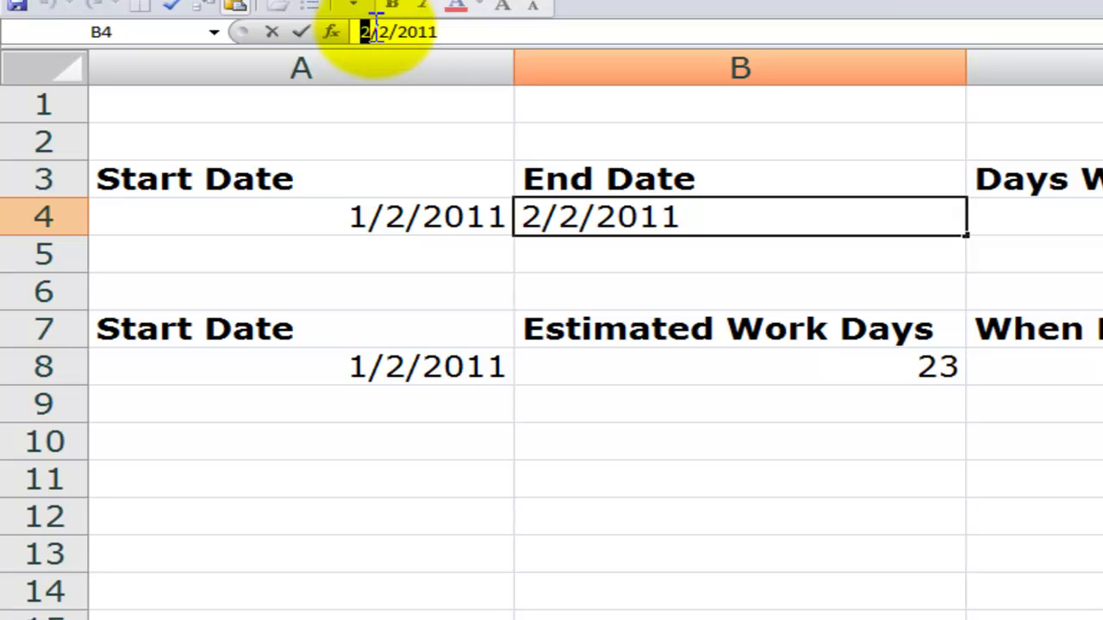
type("7")
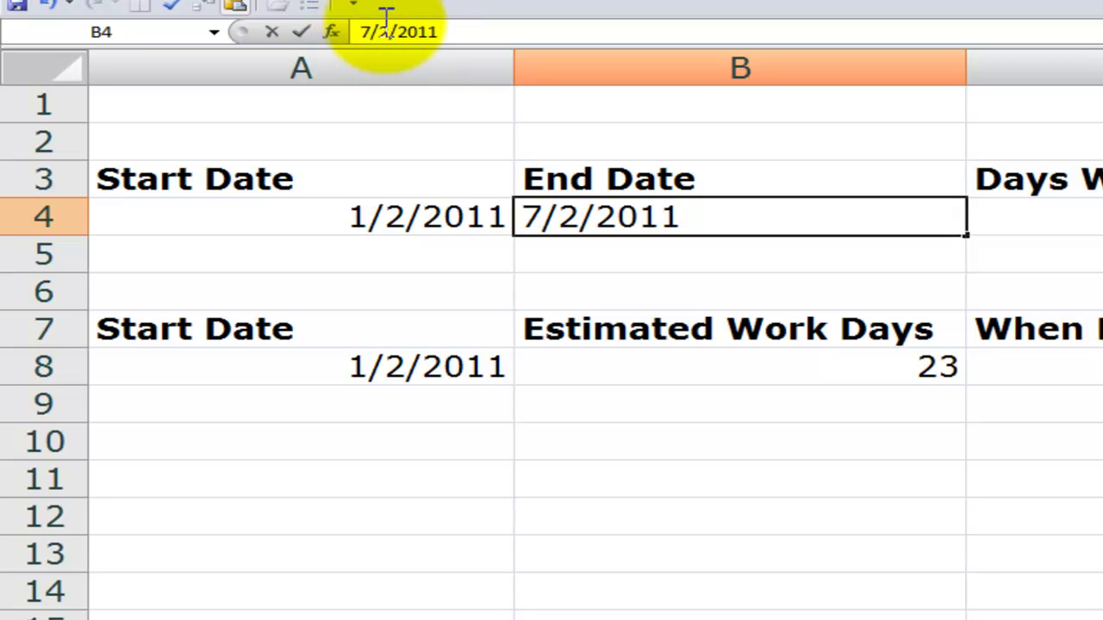
double_click(383, 26)
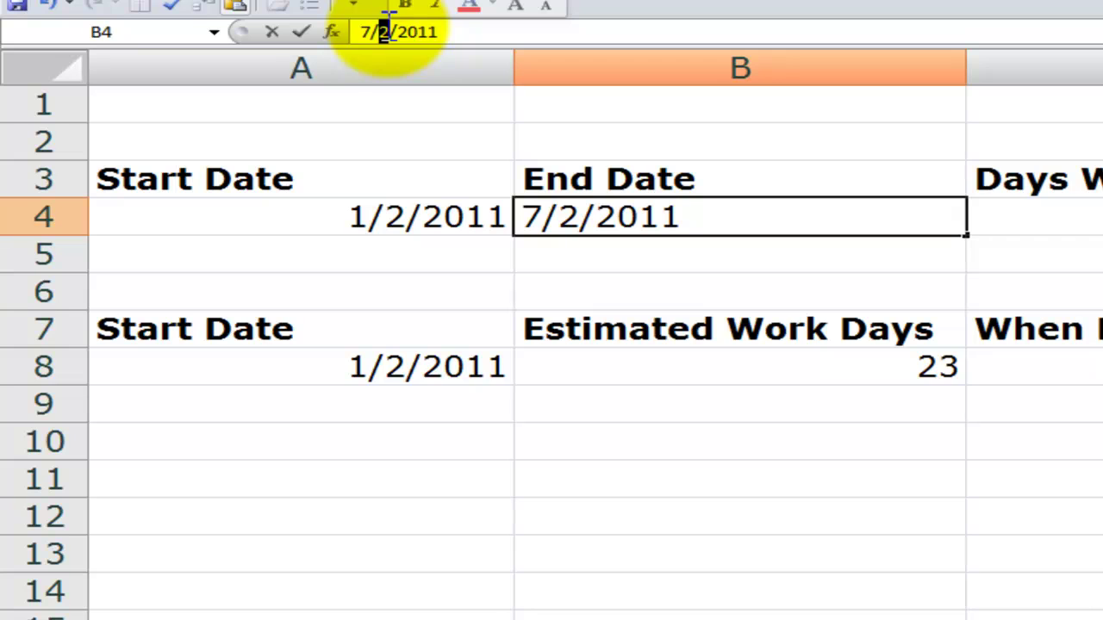
type("5")
key("Return")
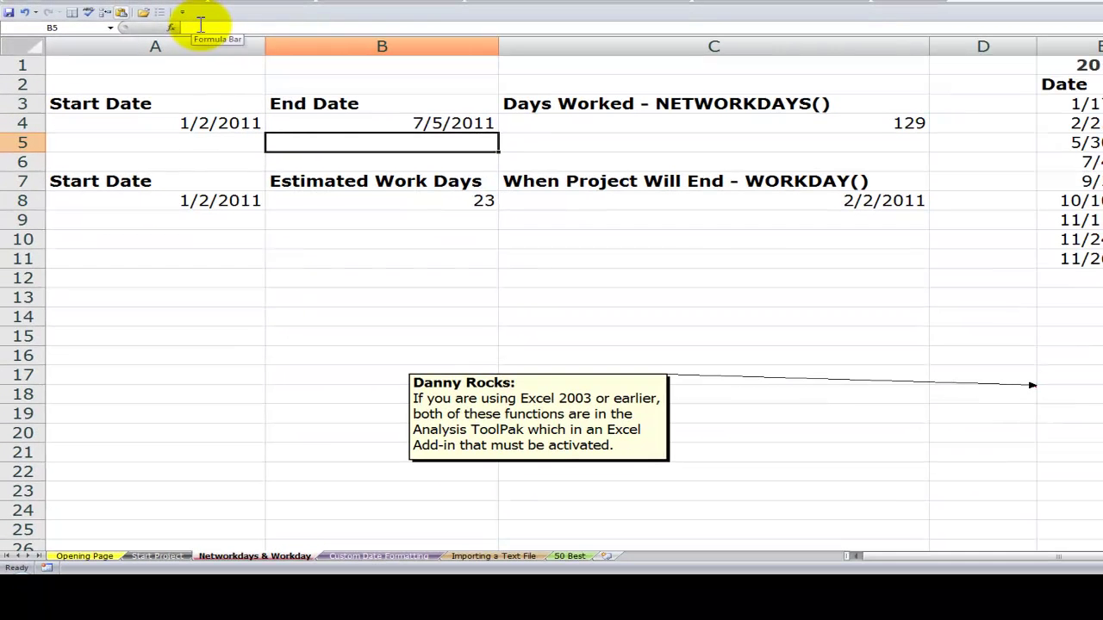
left_click(660, 198)
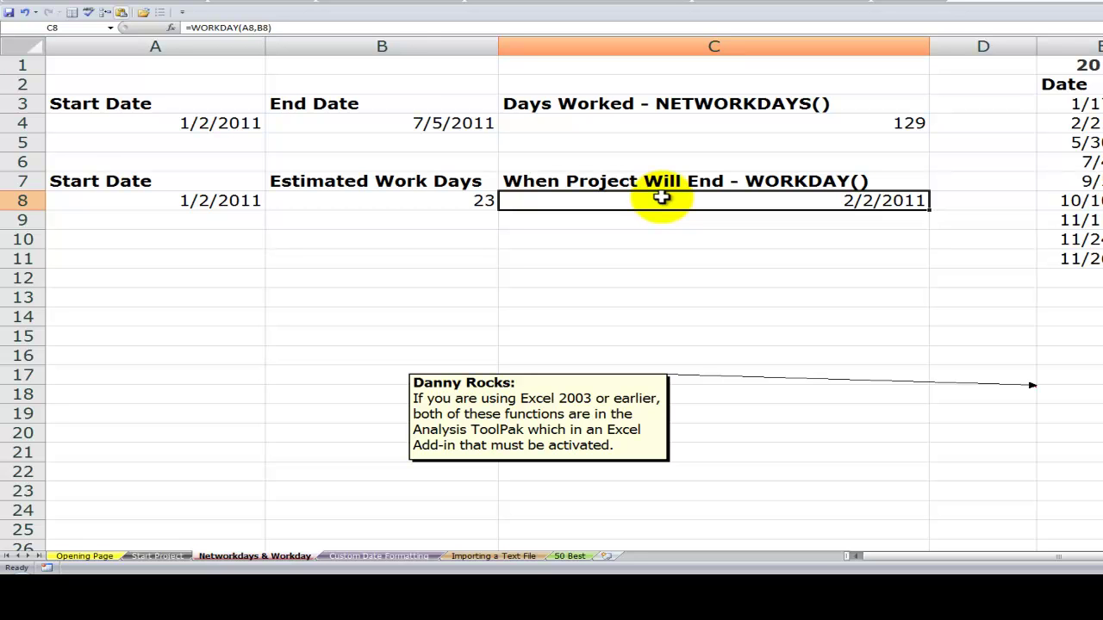
Add the absolute holiday range $E$3:$E$11 to the WORKDAY formula in C8.
left_click(172, 27)
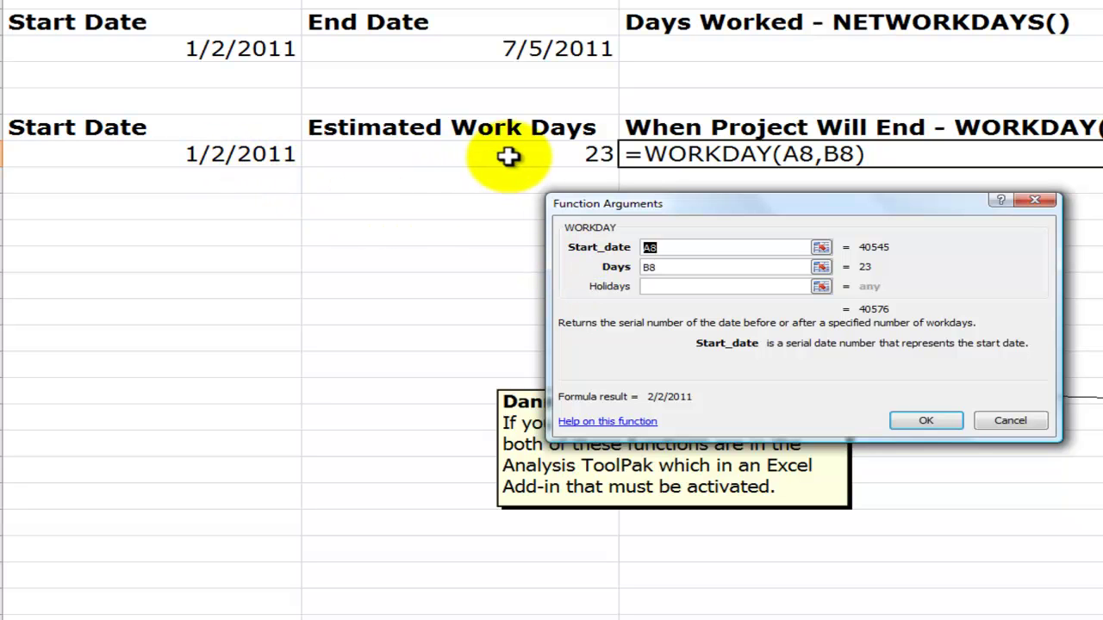
left_click(656, 286)
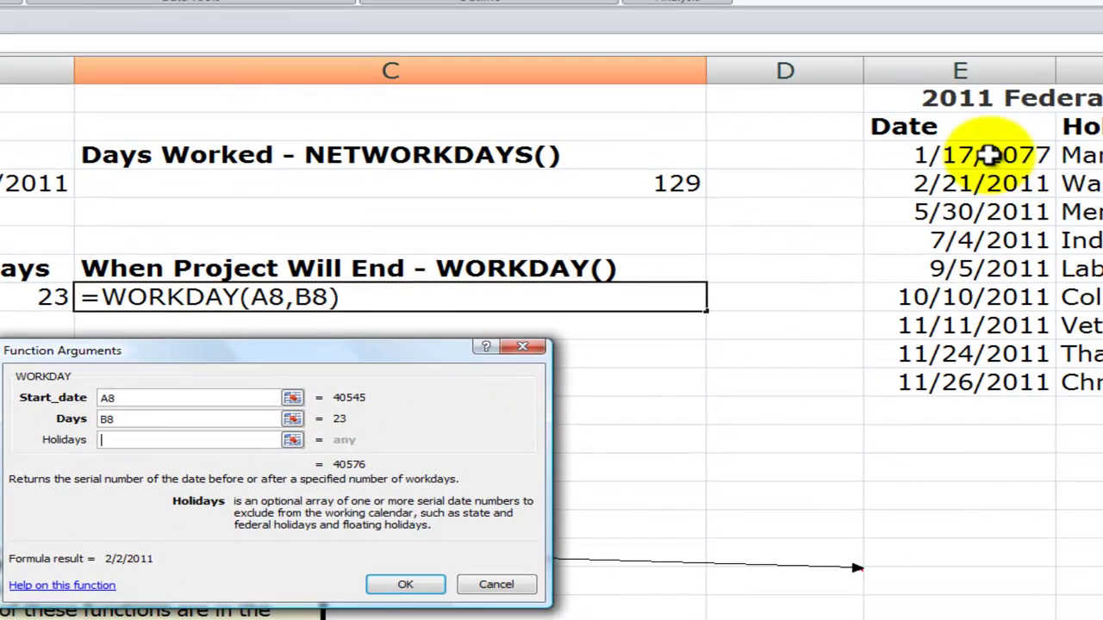
left_click_drag(985, 155, 978, 374)
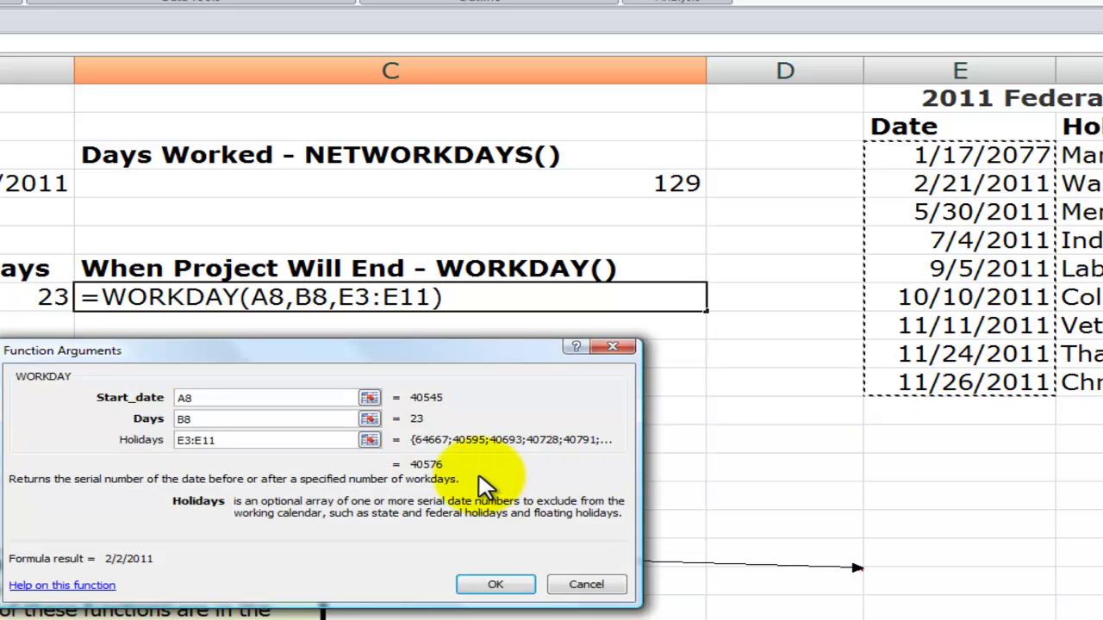
key("F4")
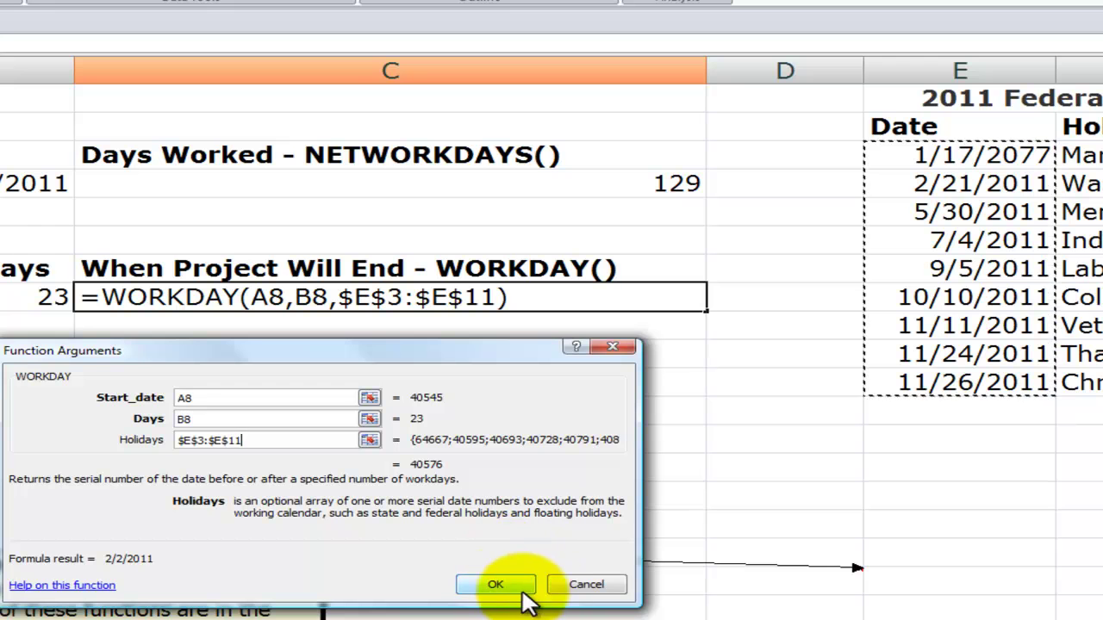
left_click(496, 584)
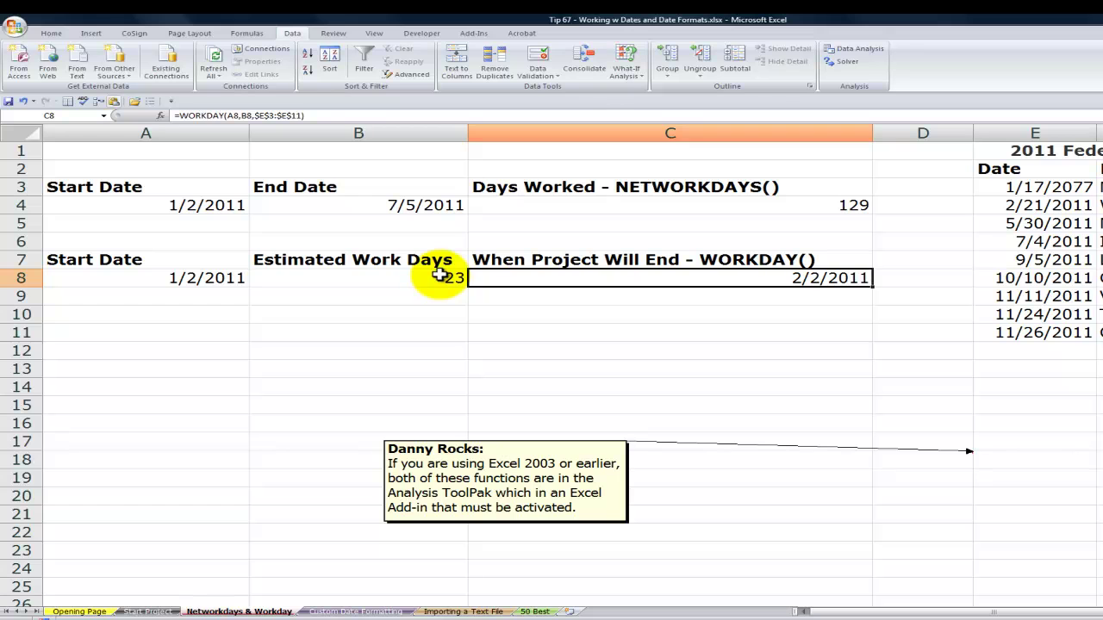
Enter 90 work days in B8 and review C8's WORKDAY arguments, now returning 5/9/2011.
left_click(440, 275)
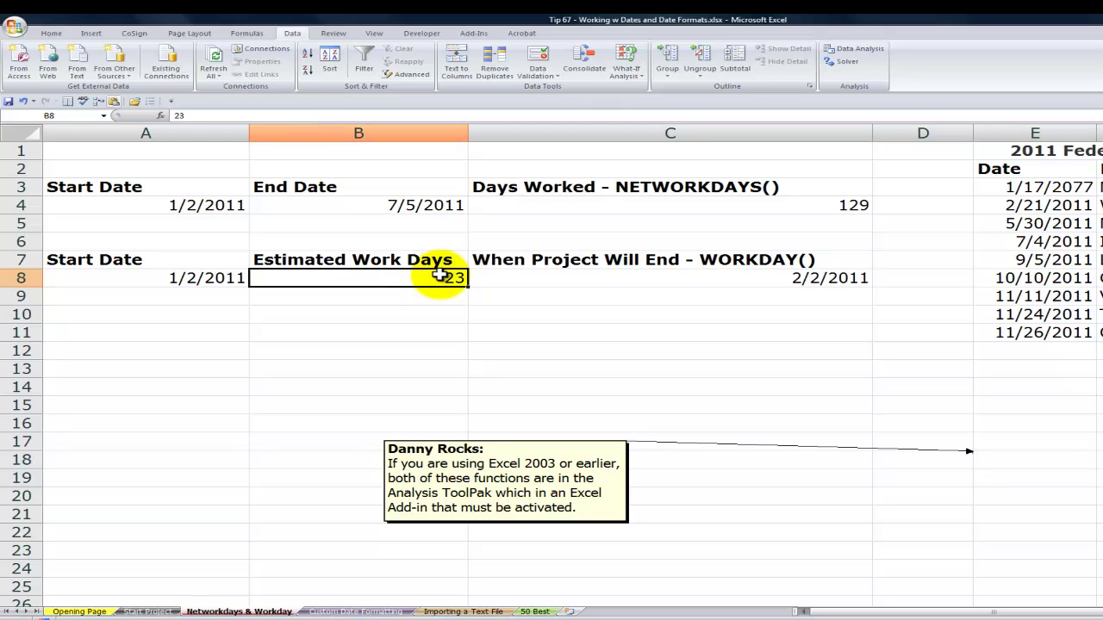
type("90")
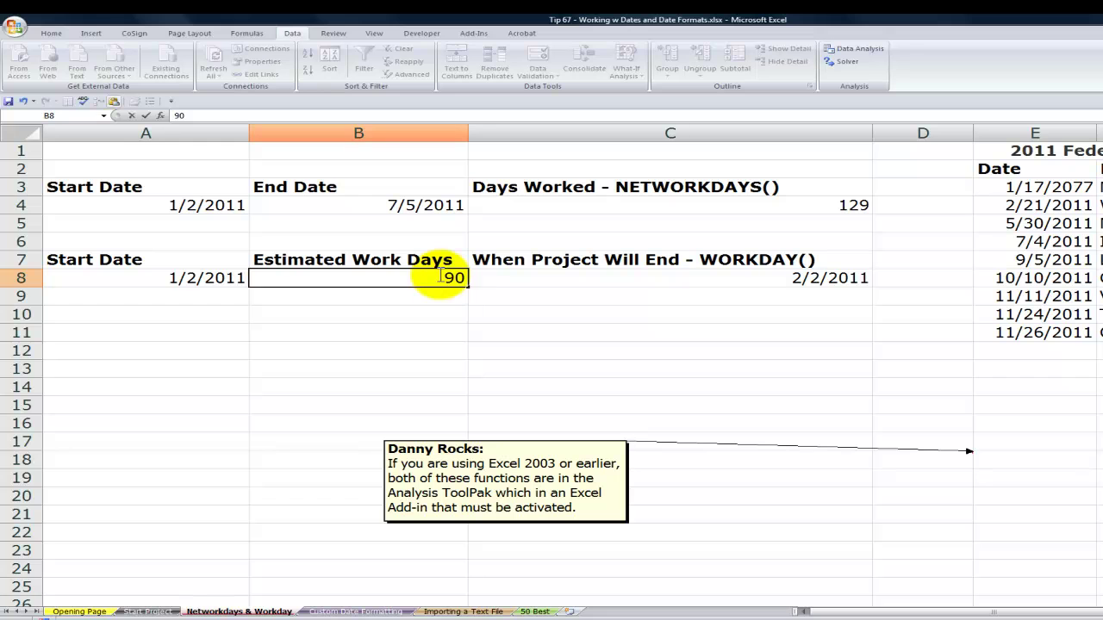
key("ctrl+Return")
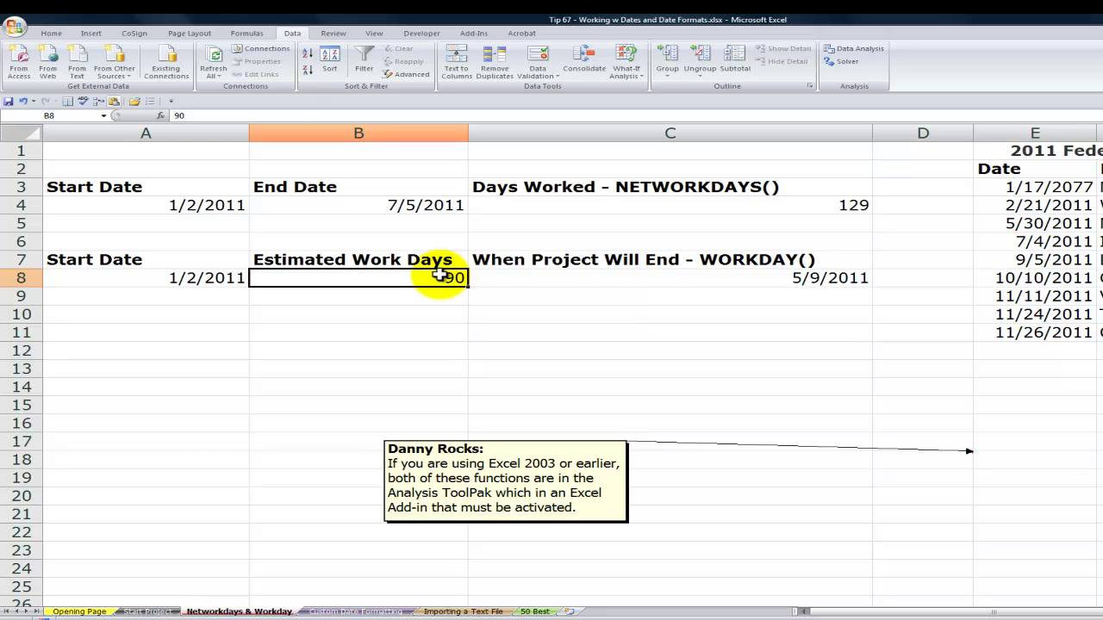
key("Right")
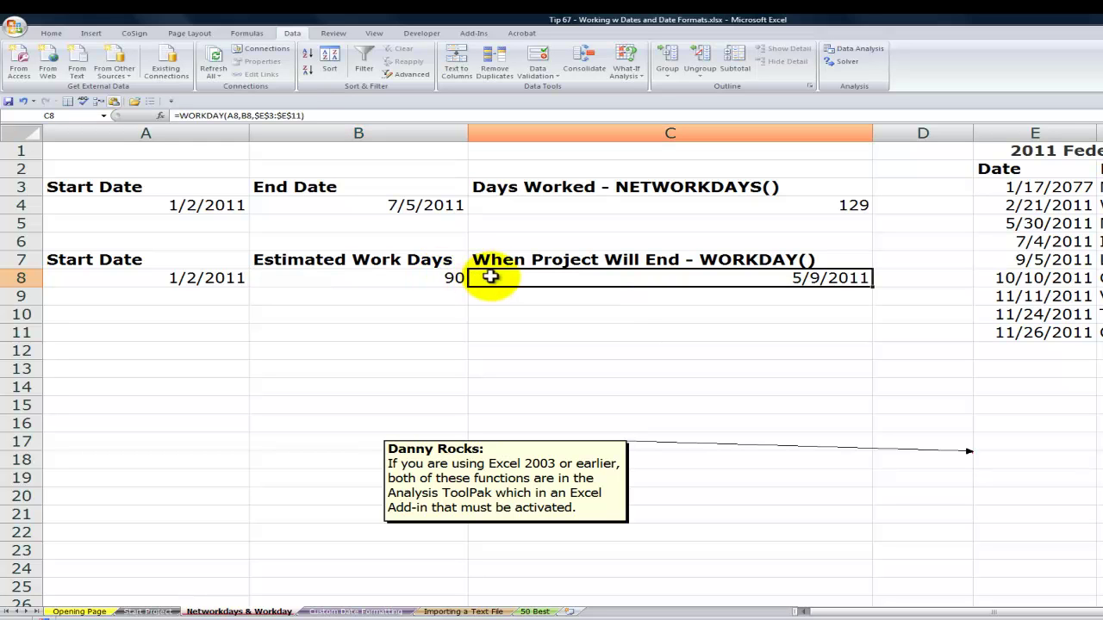
left_click(161, 116)
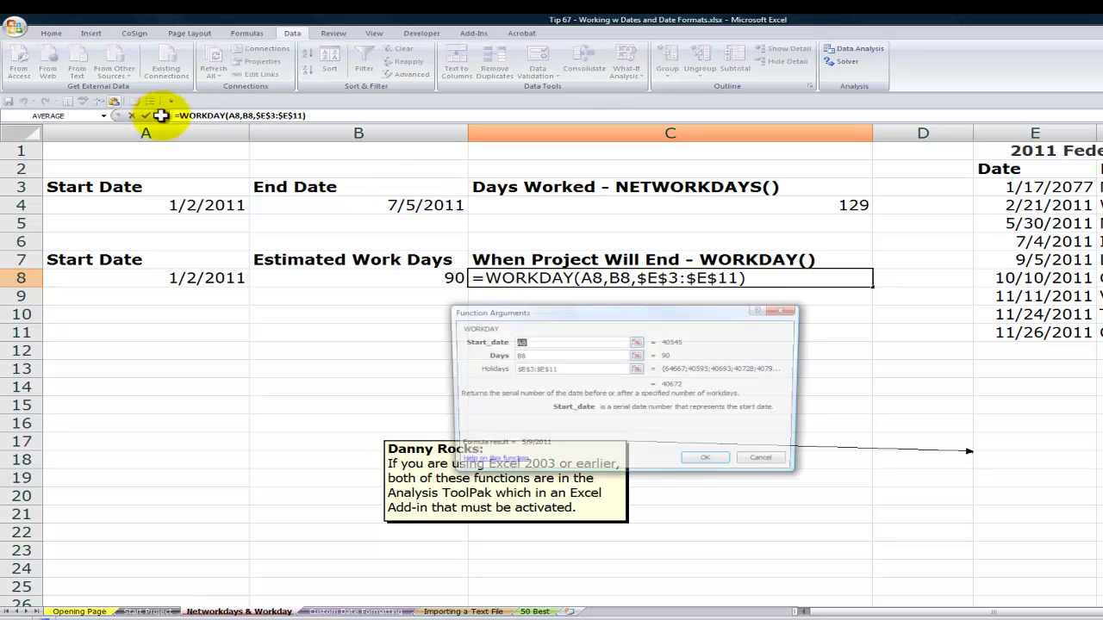
left_click(570, 370)
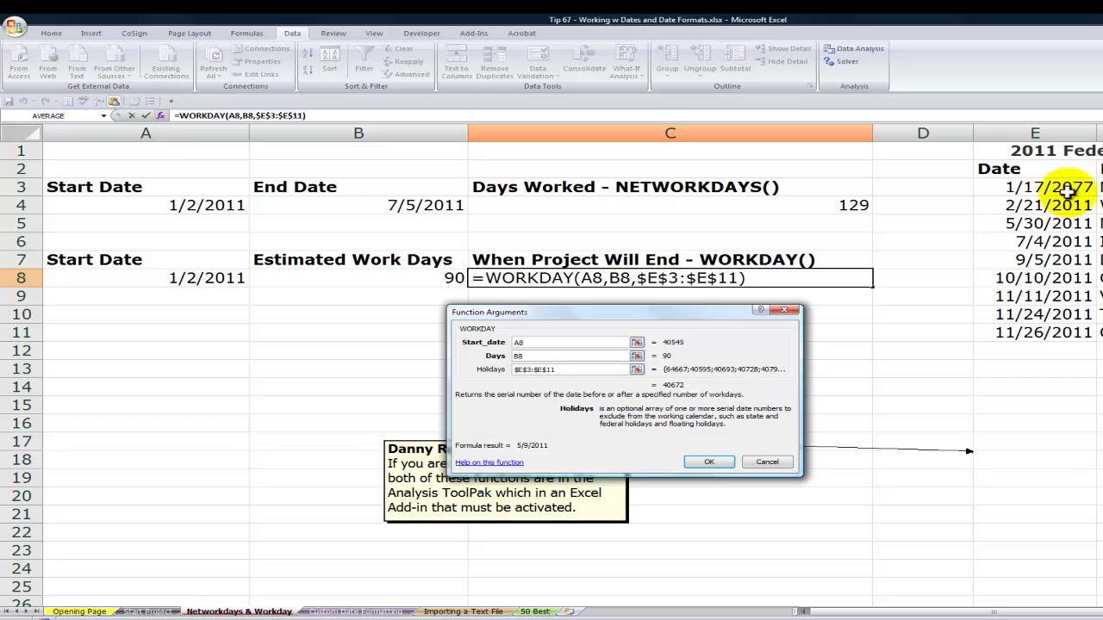
left_click(694, 457)
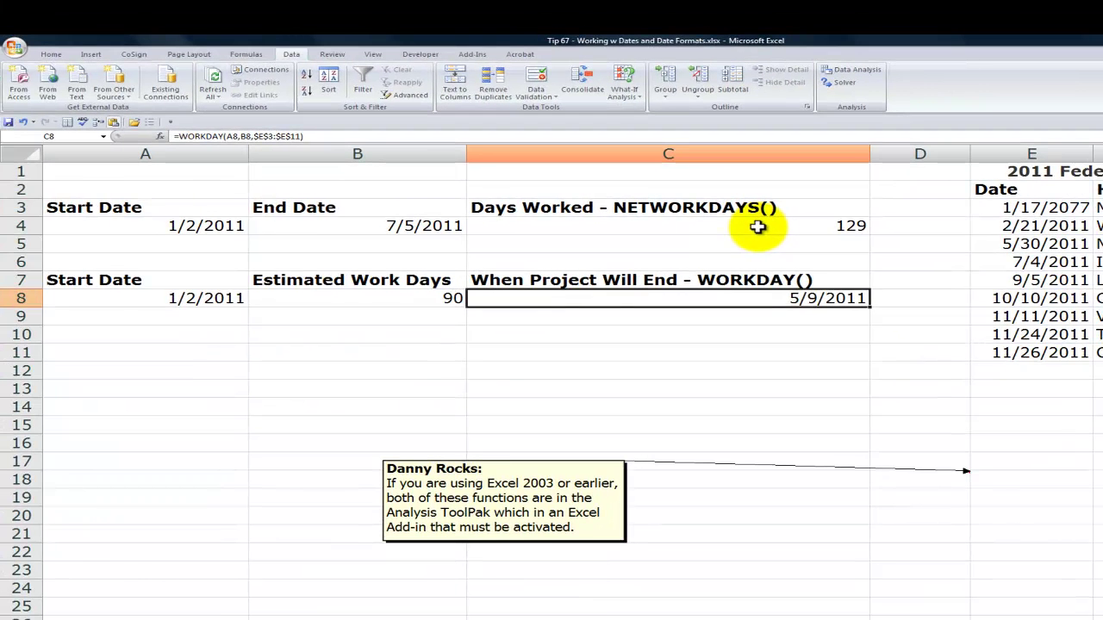
Check the A4 and B4 dates and C4's NETWORKDAYS arguments without changes.
left_click(757, 226)
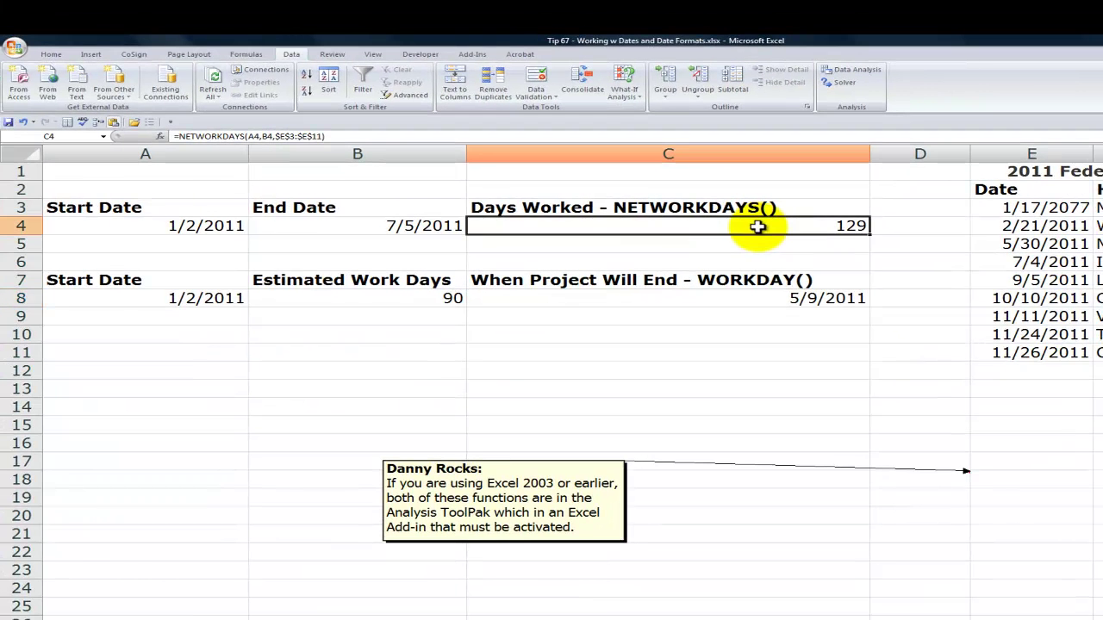
left_click(214, 226)
left_click(336, 217)
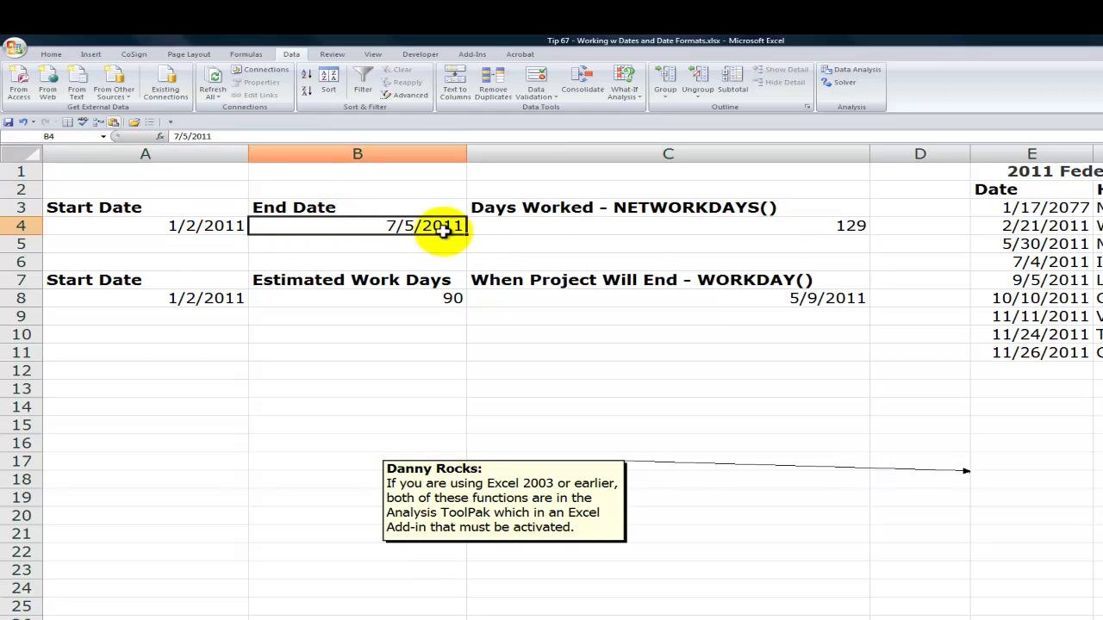
left_click(639, 228)
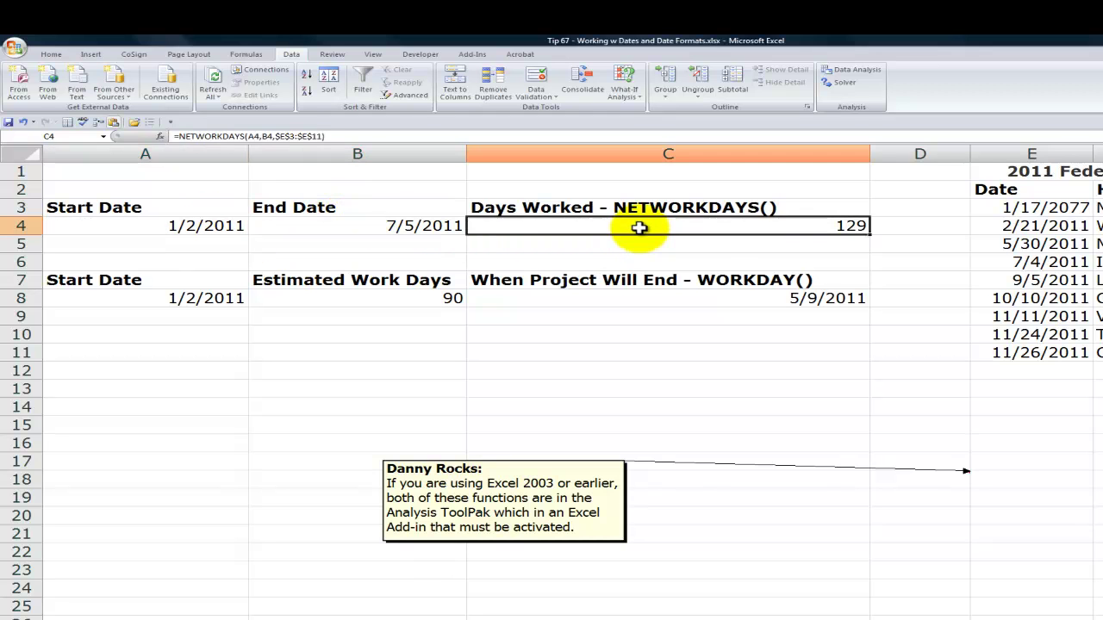
left_click(160, 136)
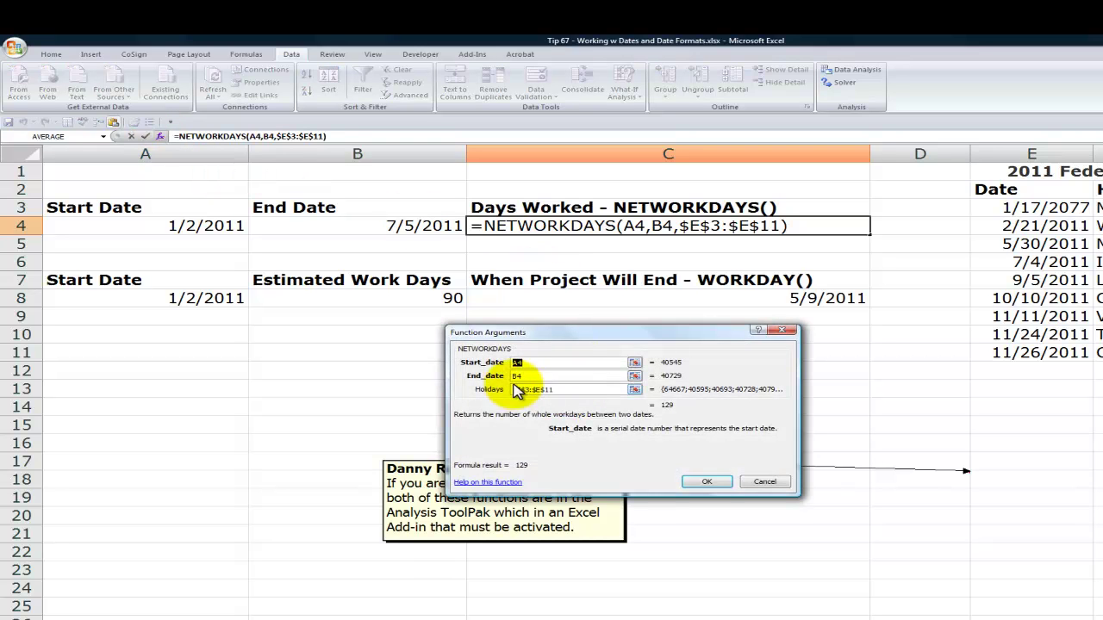
left_click(715, 481)
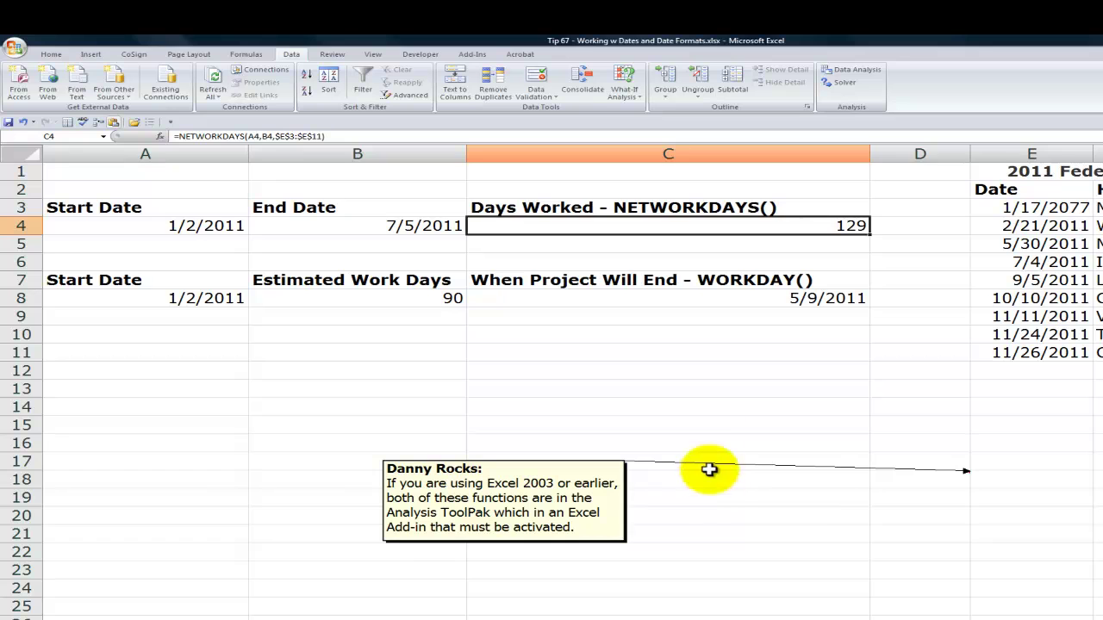
Check C8's WORKDAY formula and its $E$3:$E$11 range, keeping the 5/9/2011 result.
left_click(672, 300)
double_click(676, 299)
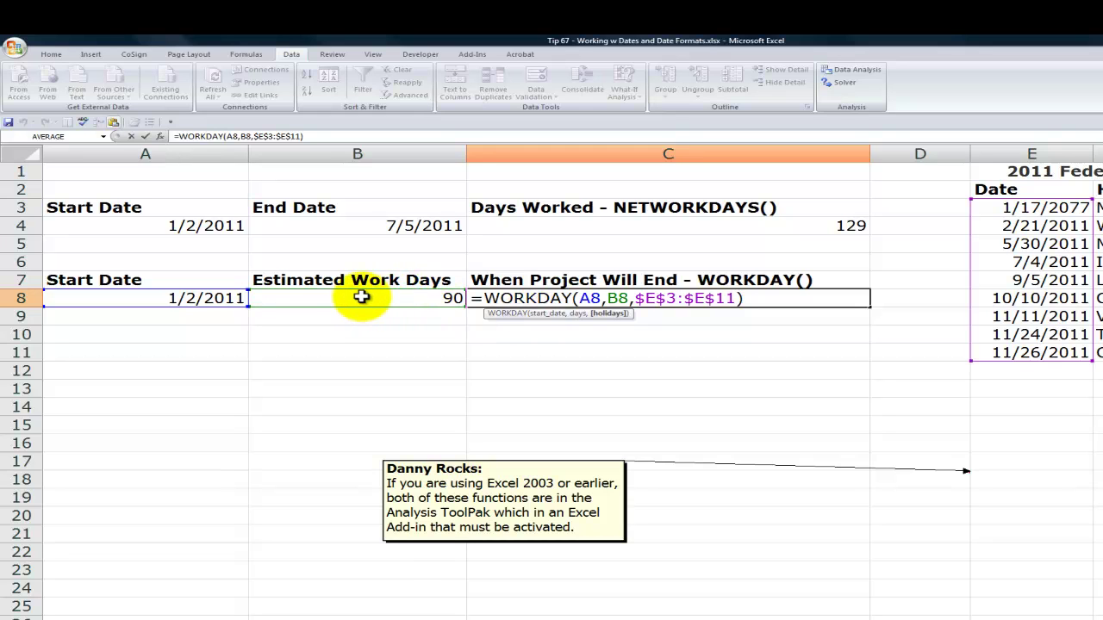
left_click(607, 314)
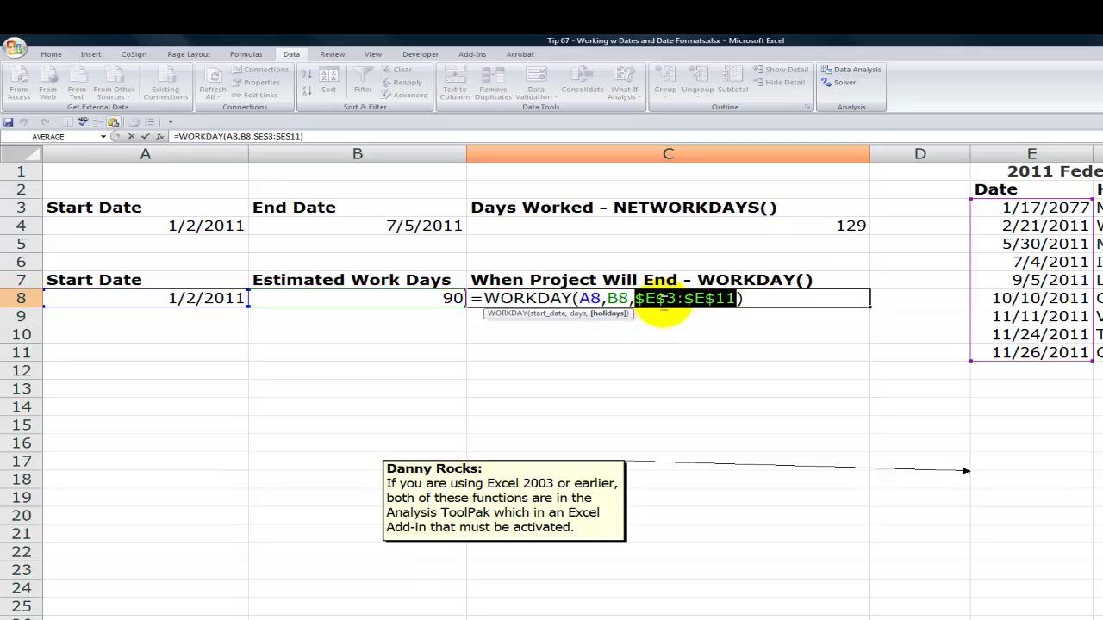
key("ctrl+Return")
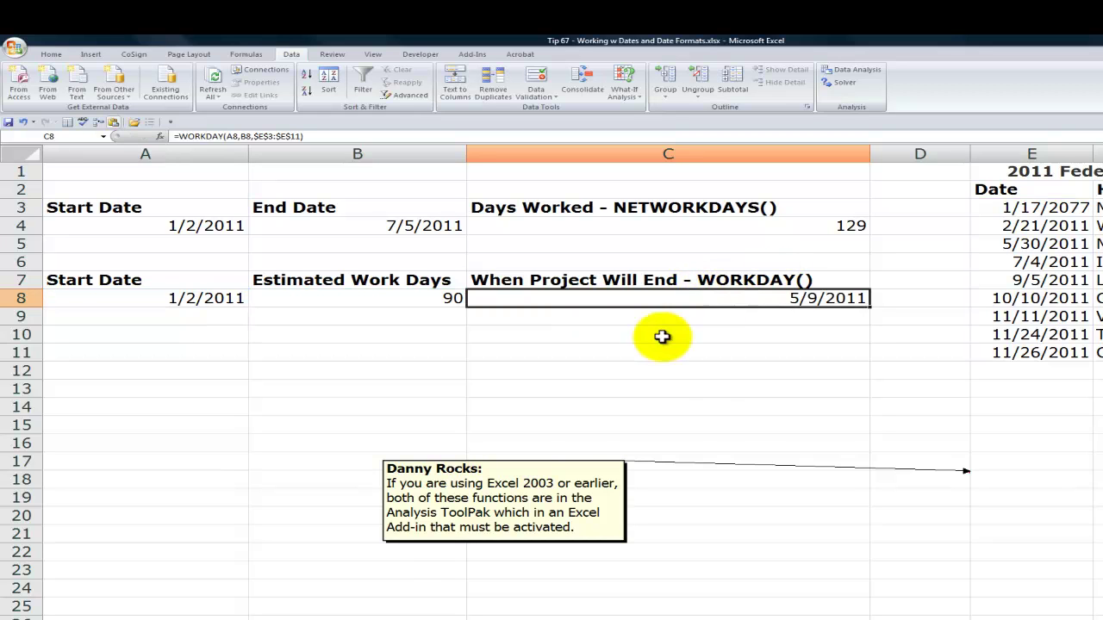